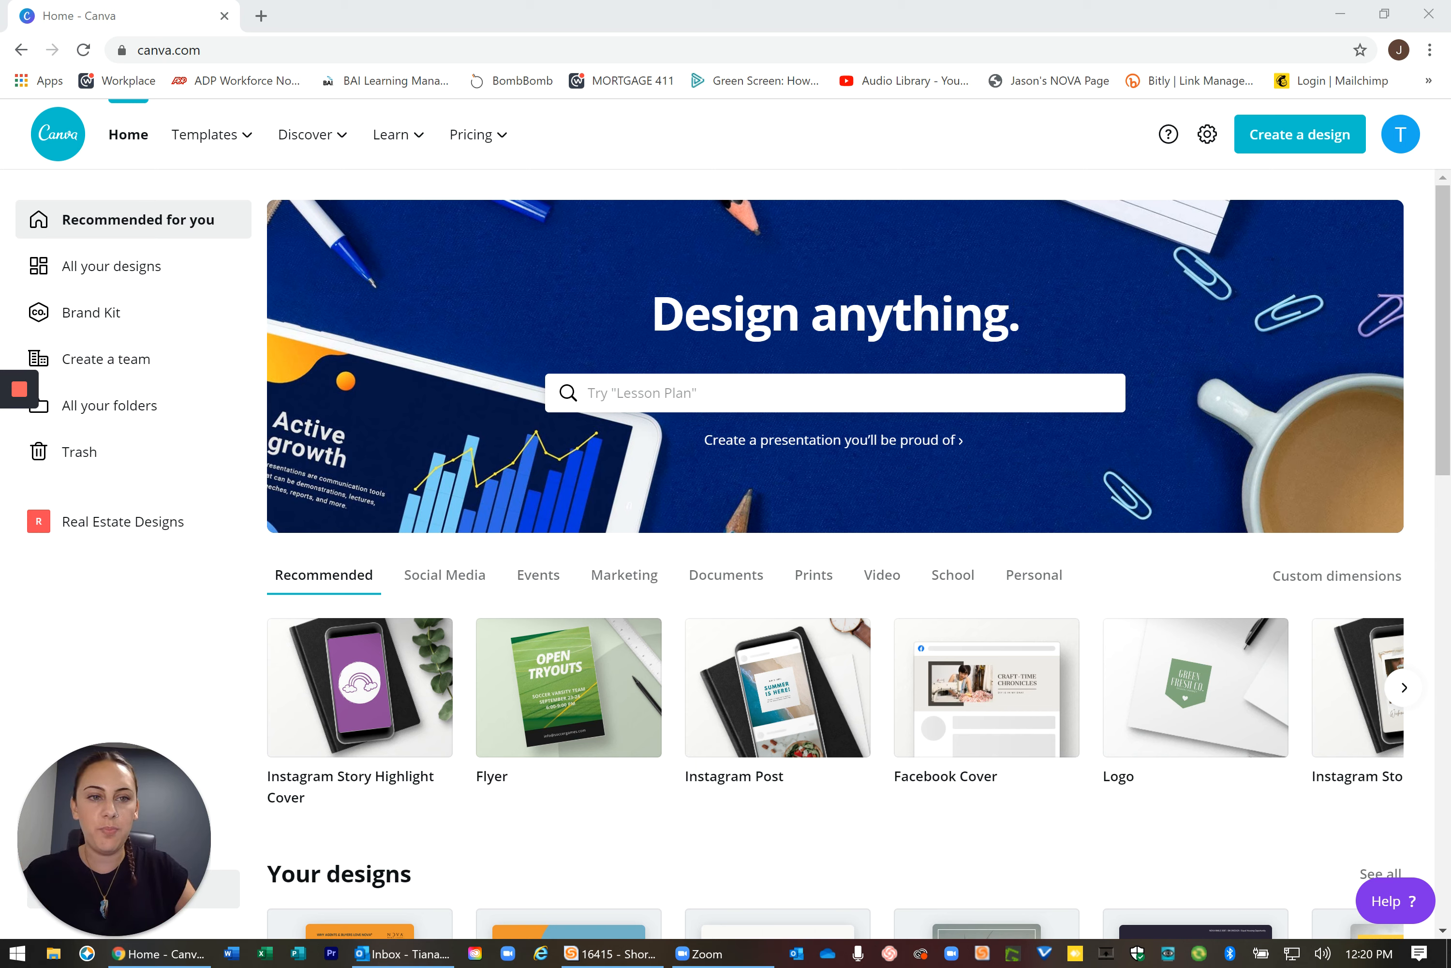
# - Create a new design using the Instagram Story Highlight Cover format, found by searching the design types for "instagram story hig"
pyautogui.click(1304, 137)
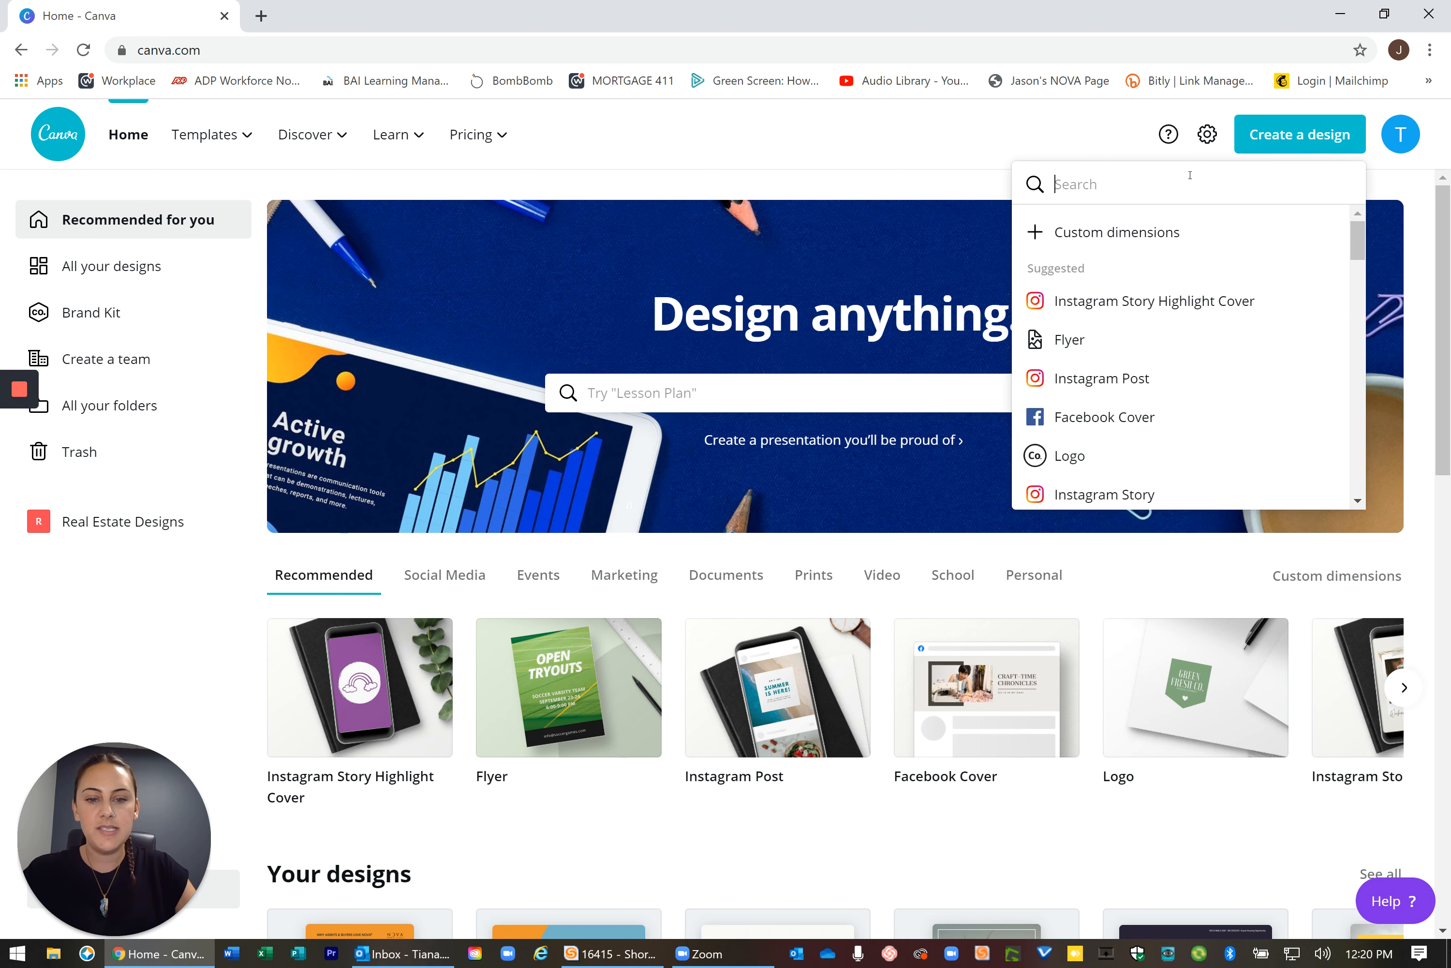
pyautogui.write('insat')
pyautogui.press('BackSpace')
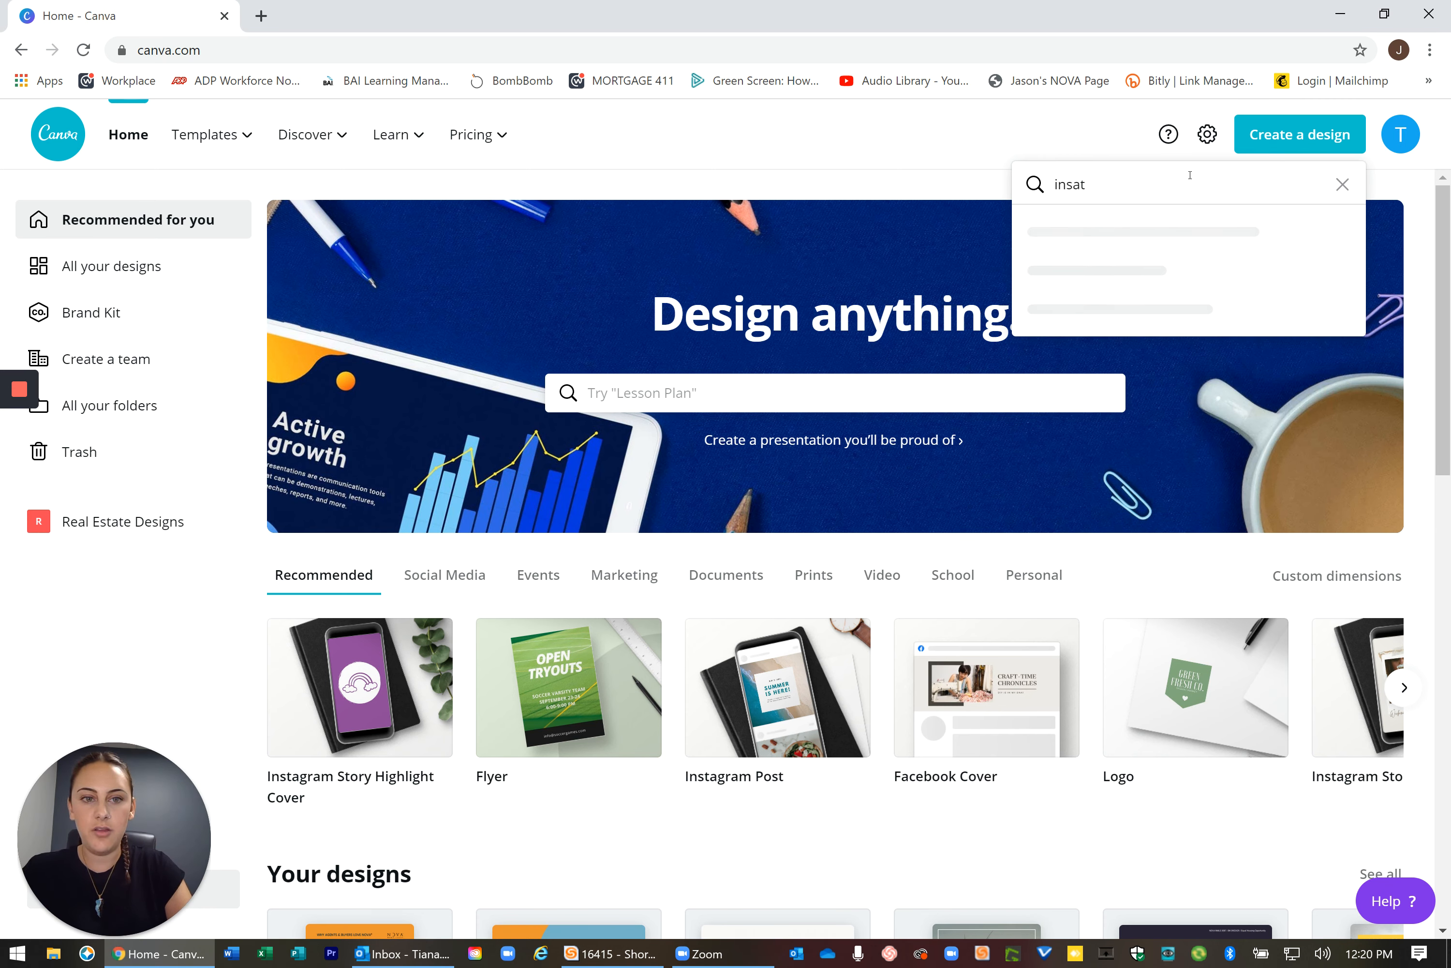
pyautogui.press('BackSpace')
pyautogui.write('tagra')
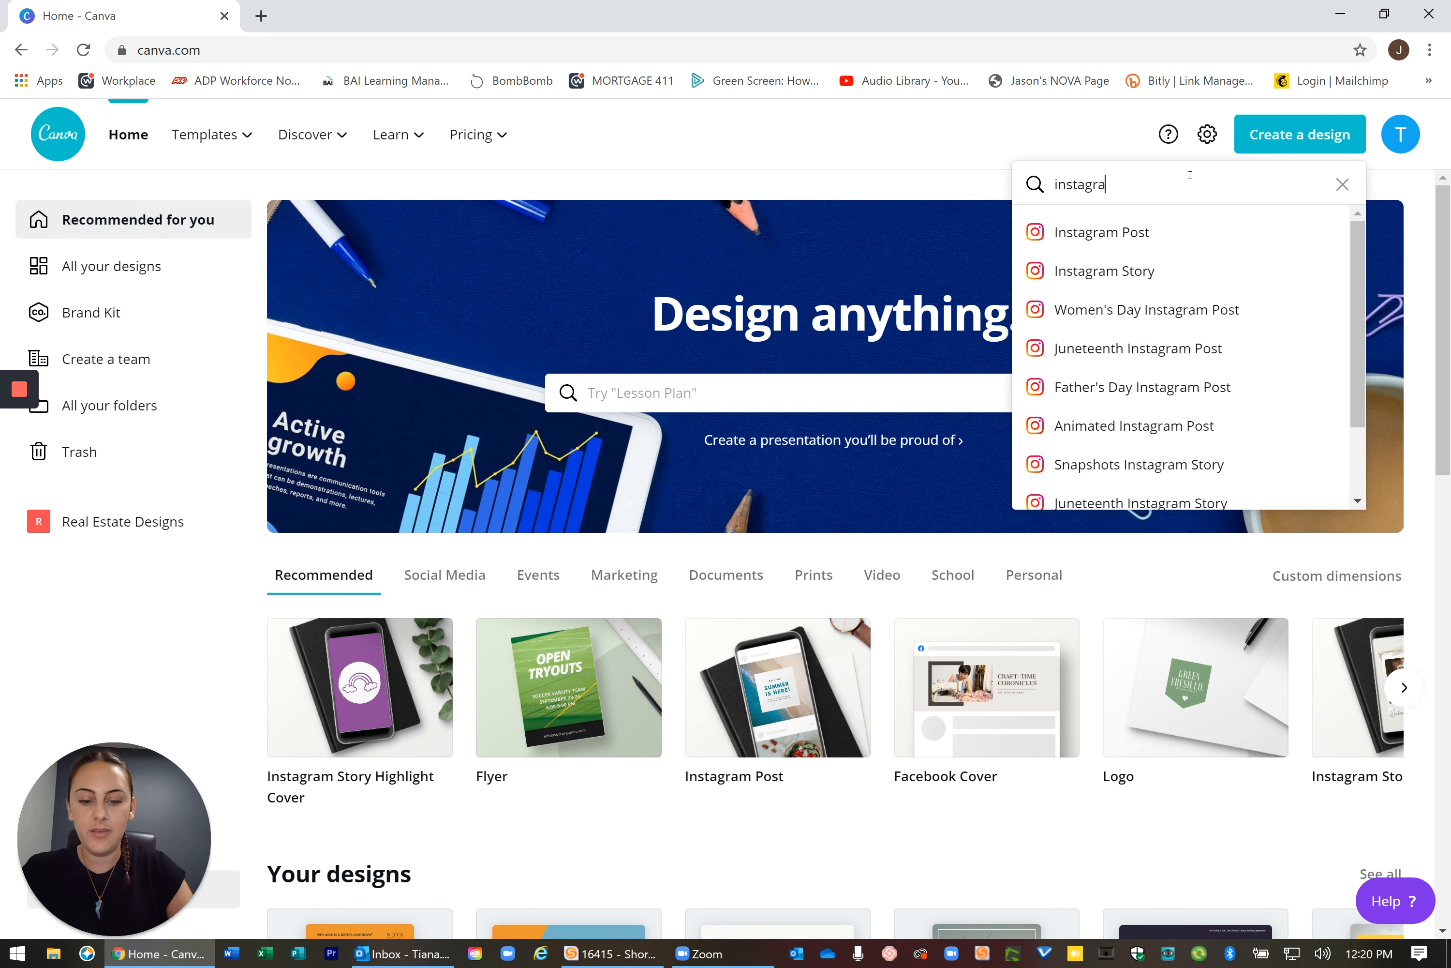
pyautogui.write('m sto')
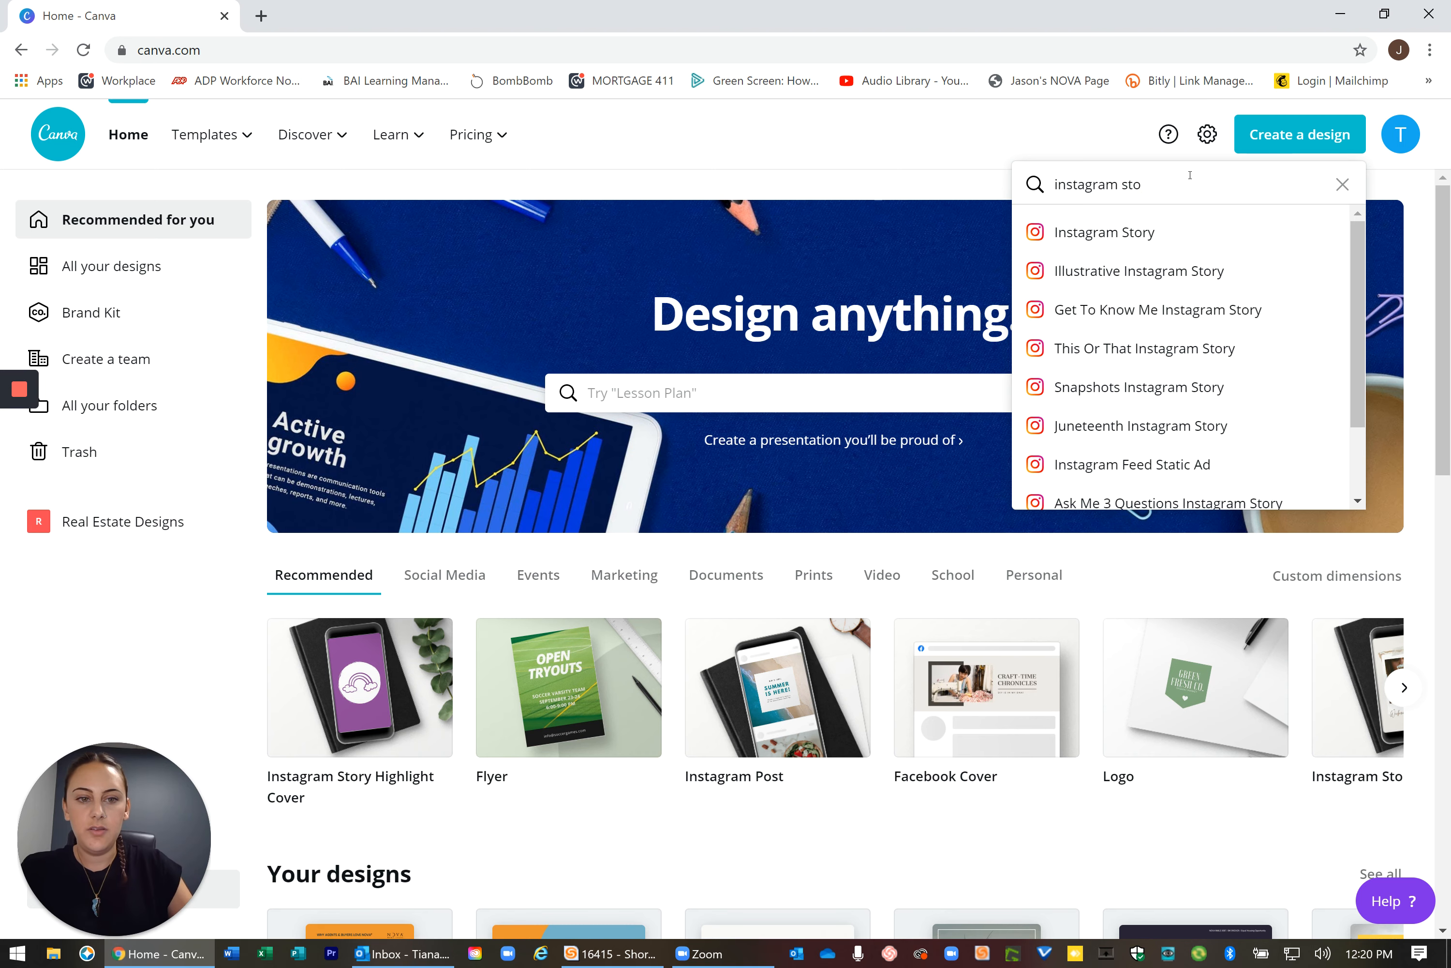
pyautogui.write('ry hig')
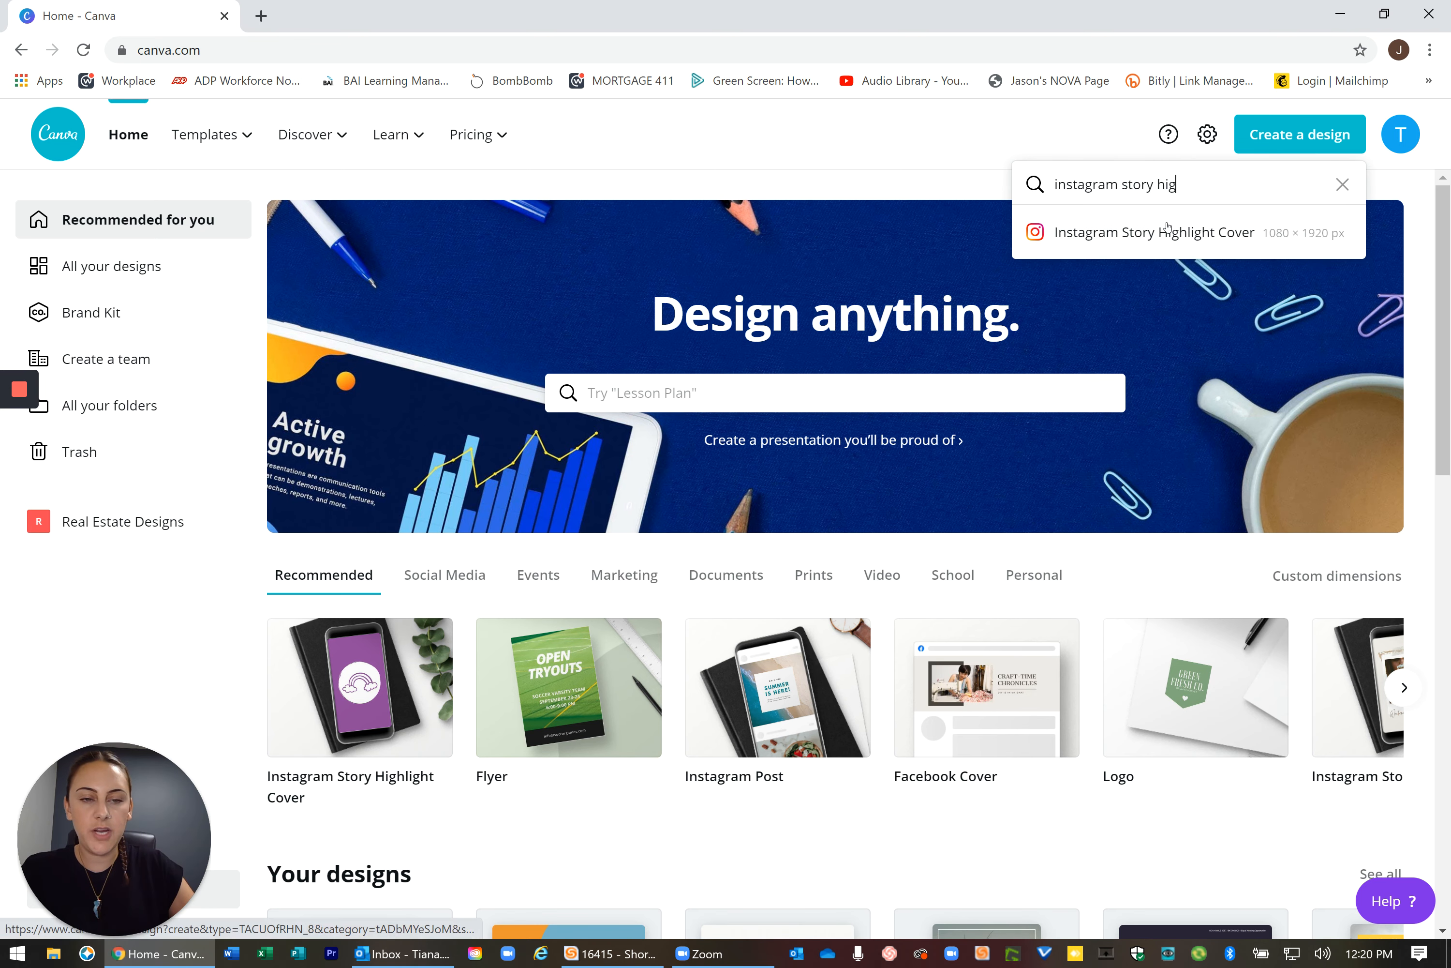
pyautogui.click(1103, 232)
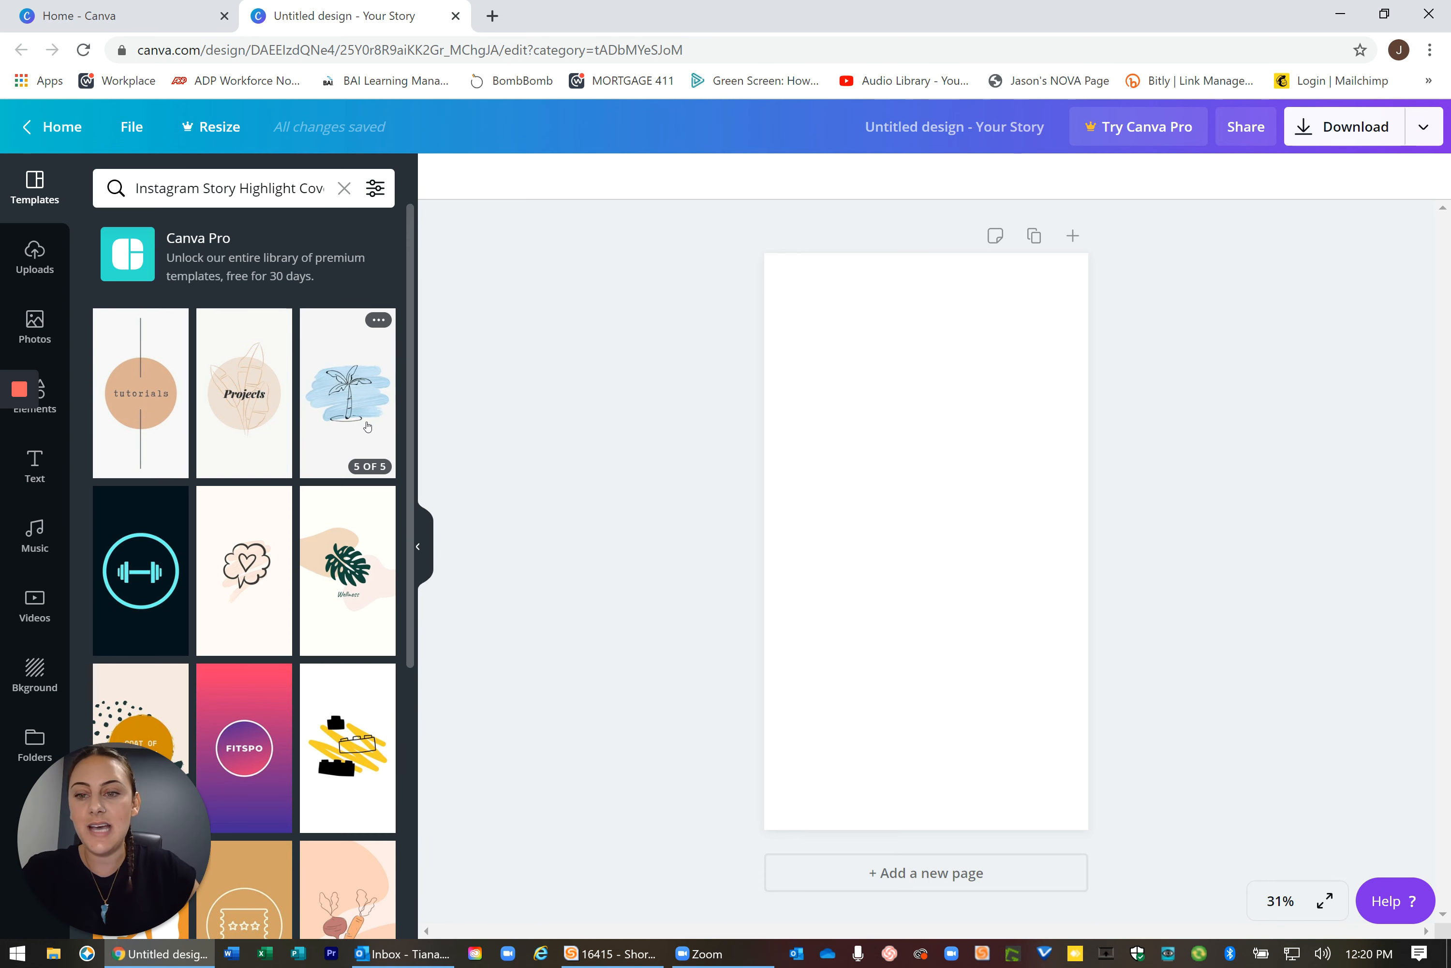
# - Choose the Blue Orange Travel Instagram Highlight Cover template with the airplane and apply all 6 of its pages to the design
pyautogui.scroll(-3, 350, 436)
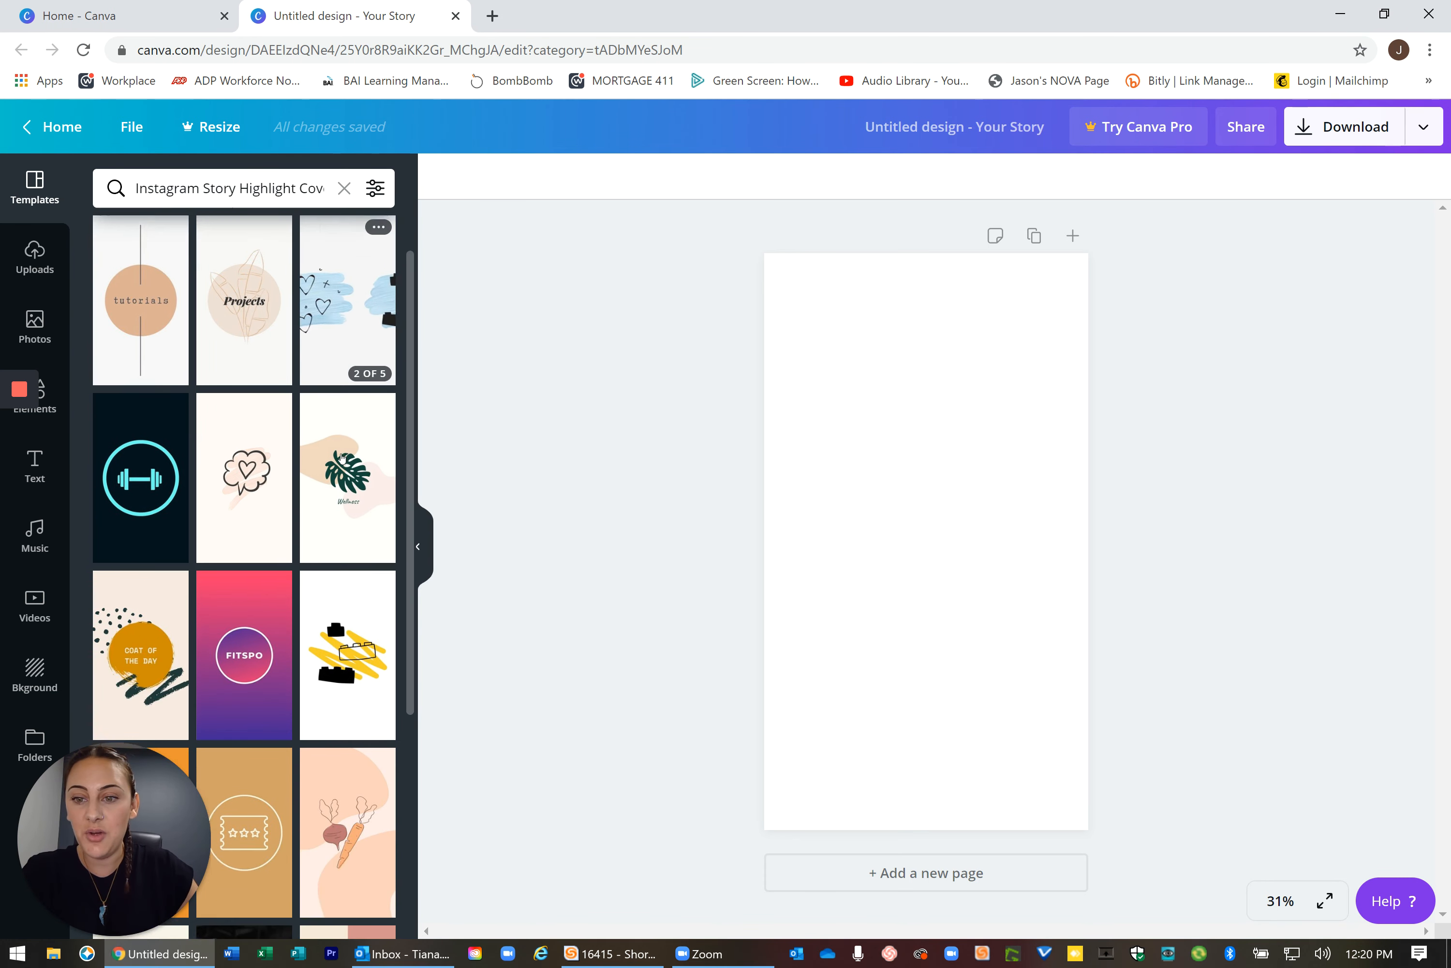
pyautogui.scroll(-2, 340, 449)
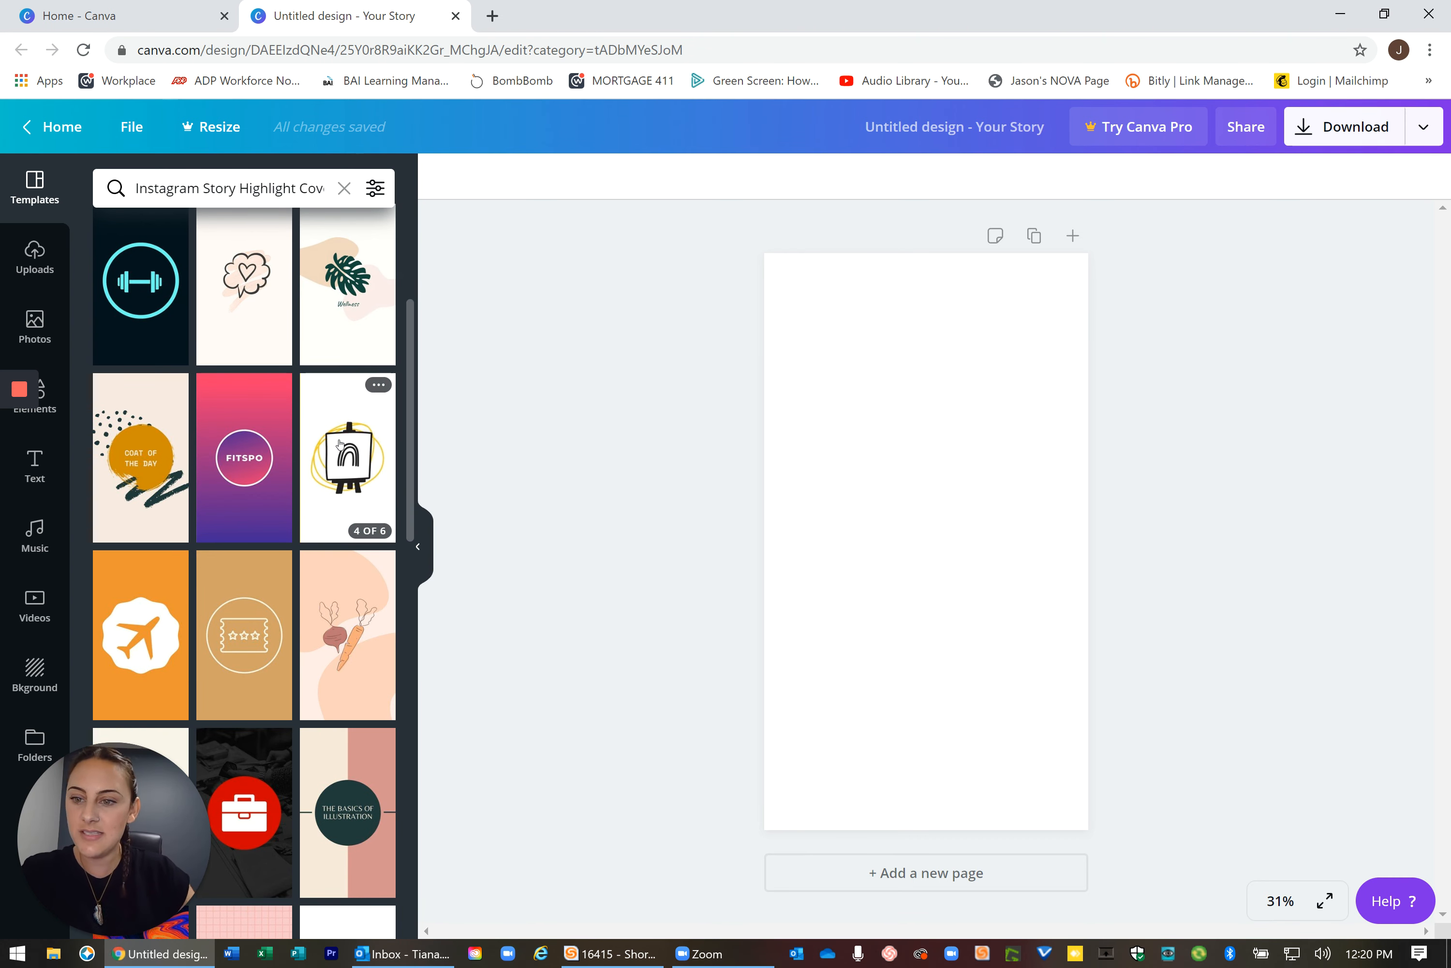
pyautogui.scroll(-2, 339, 444)
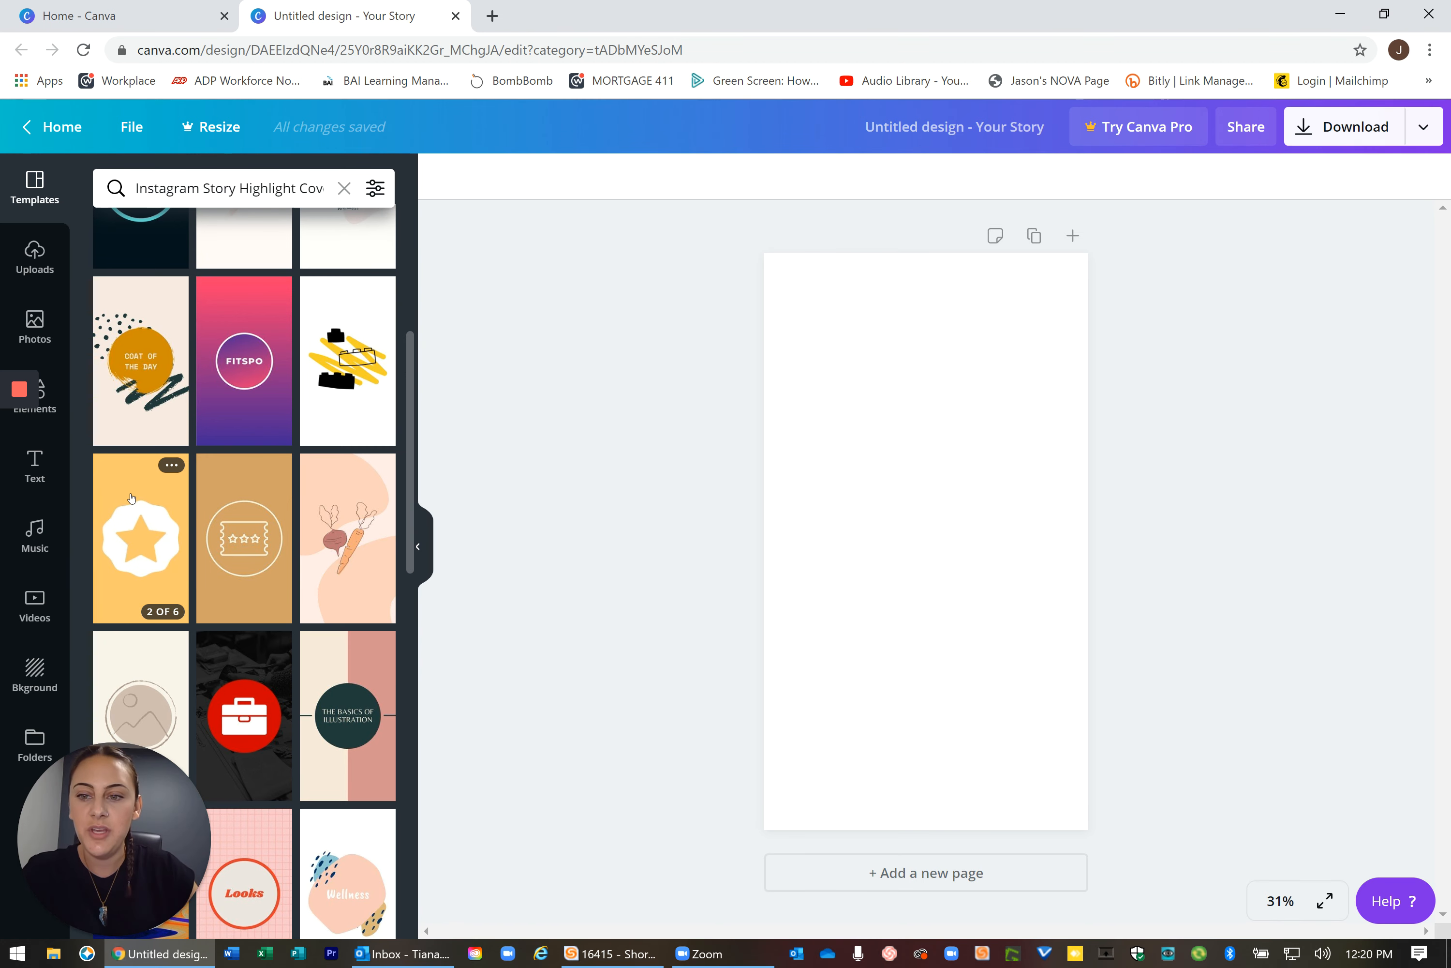
pyautogui.scroll(-6, 335, 494)
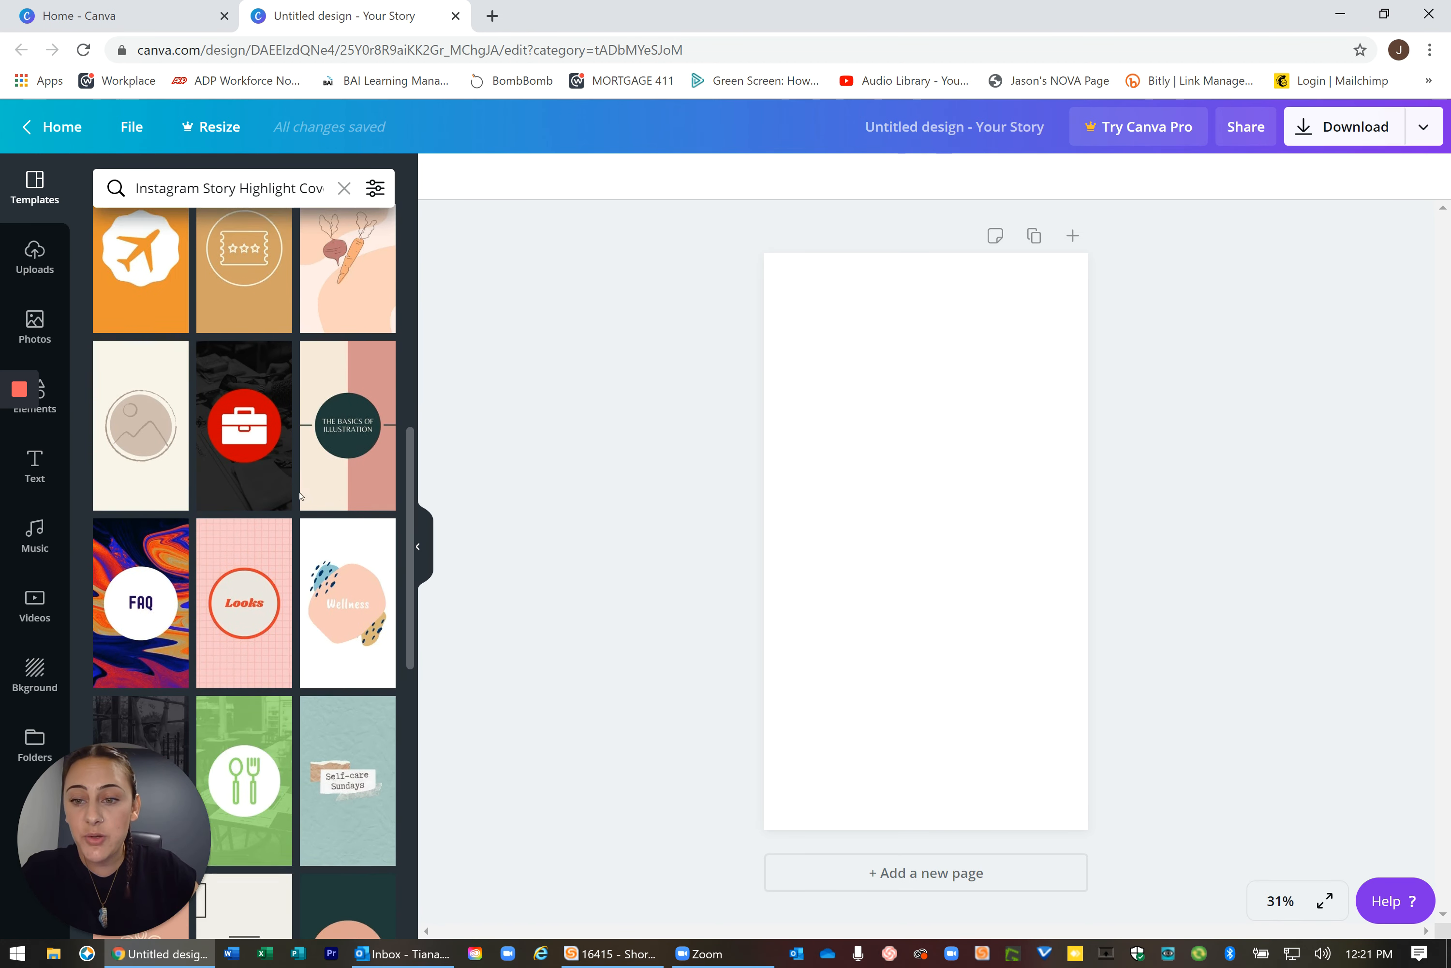
pyautogui.scroll(-8, 336, 495)
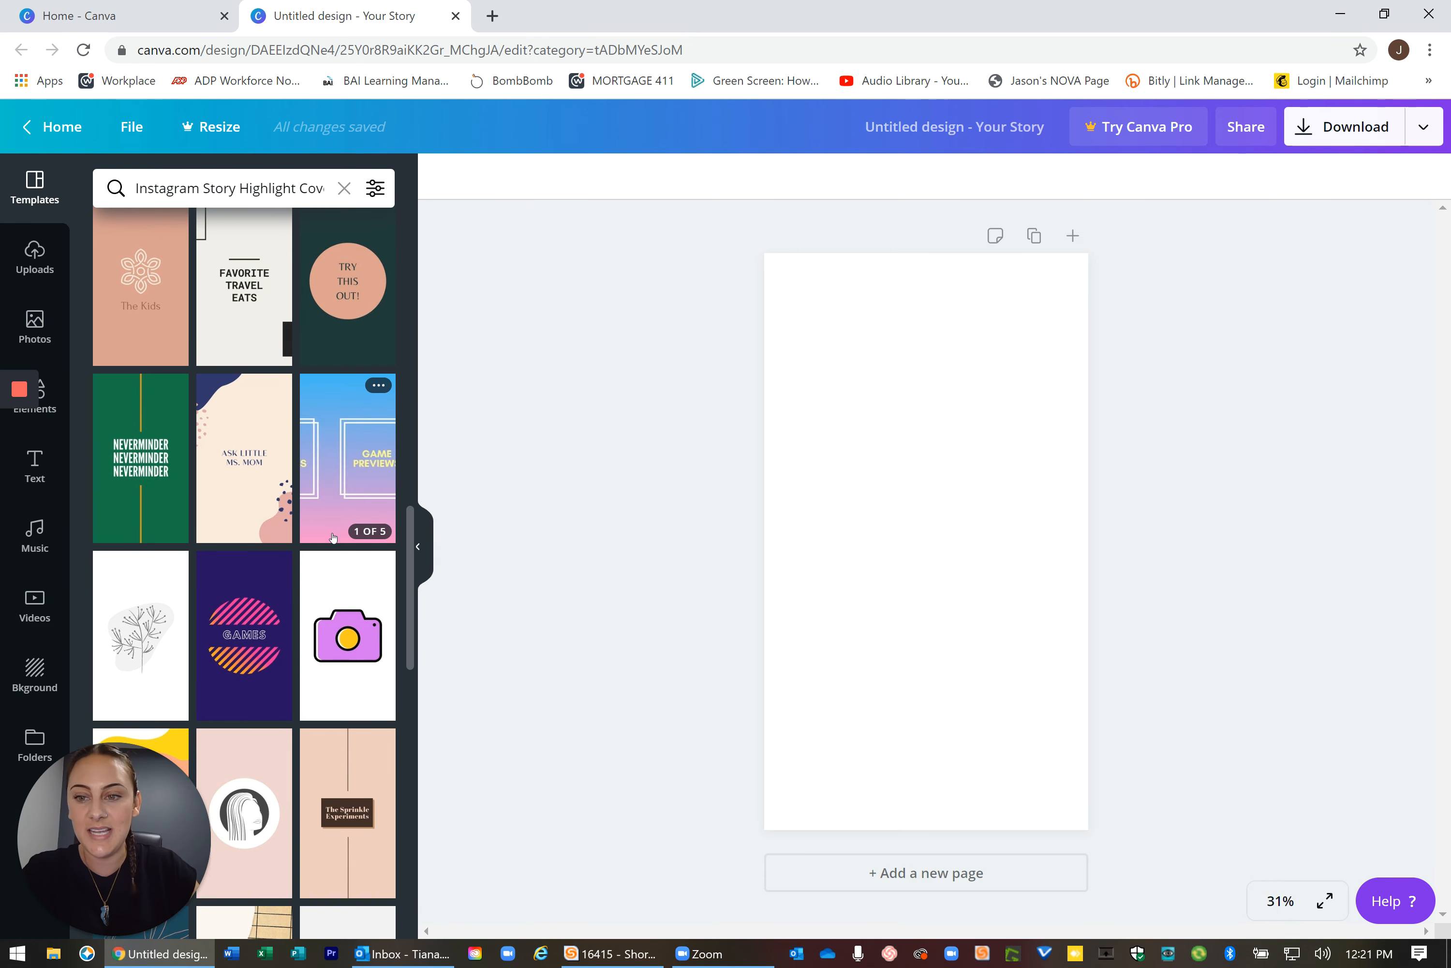
pyautogui.scroll(10, 333, 537)
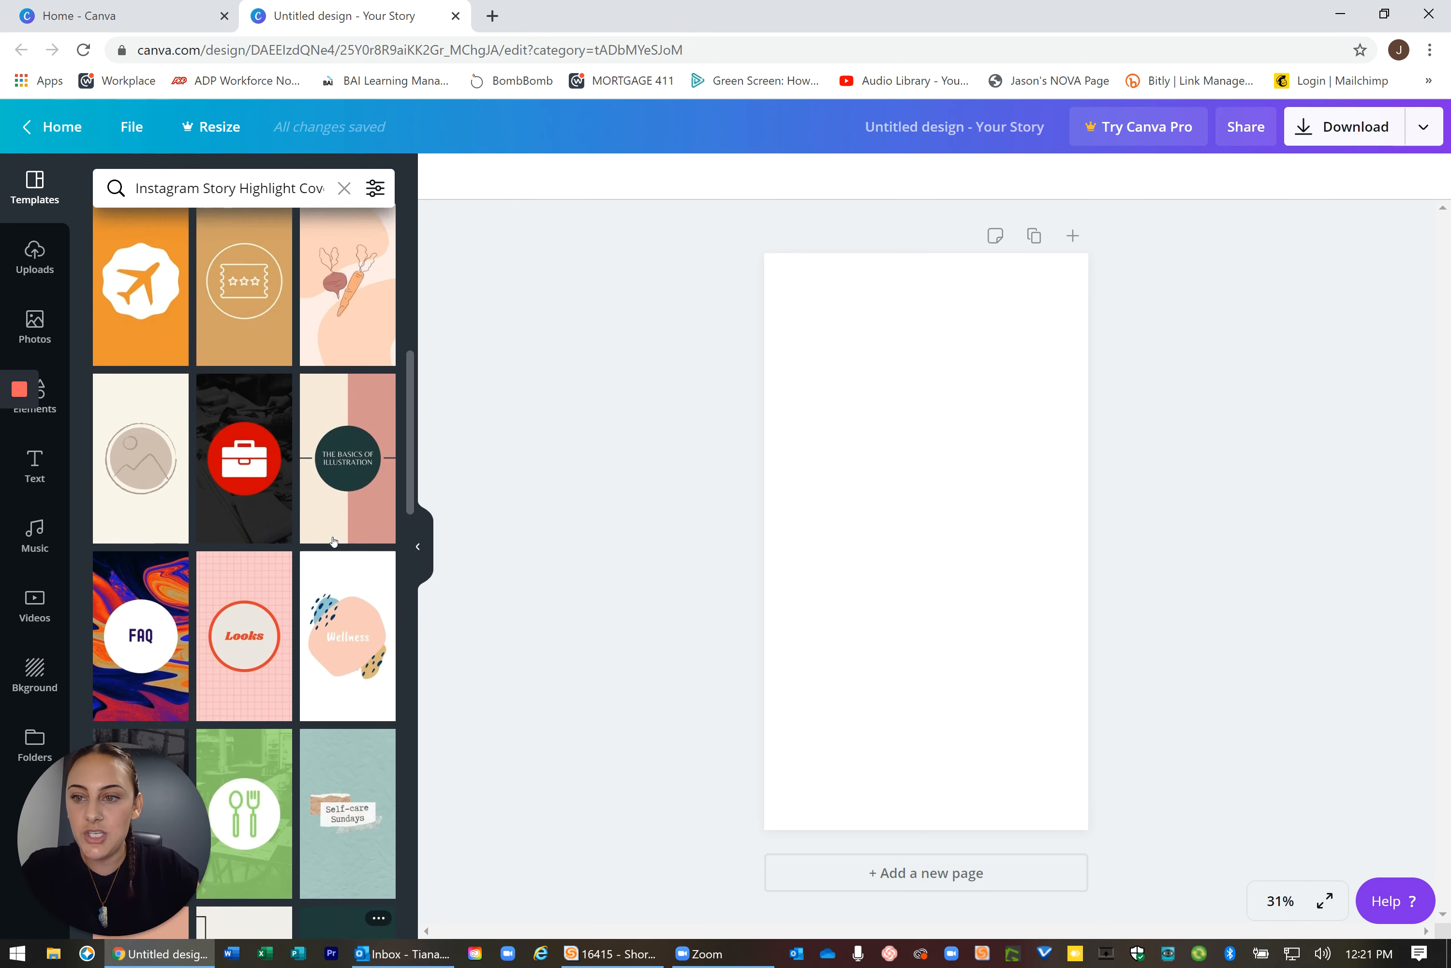
pyautogui.scroll(3, 332, 537)
pyautogui.click(143, 387)
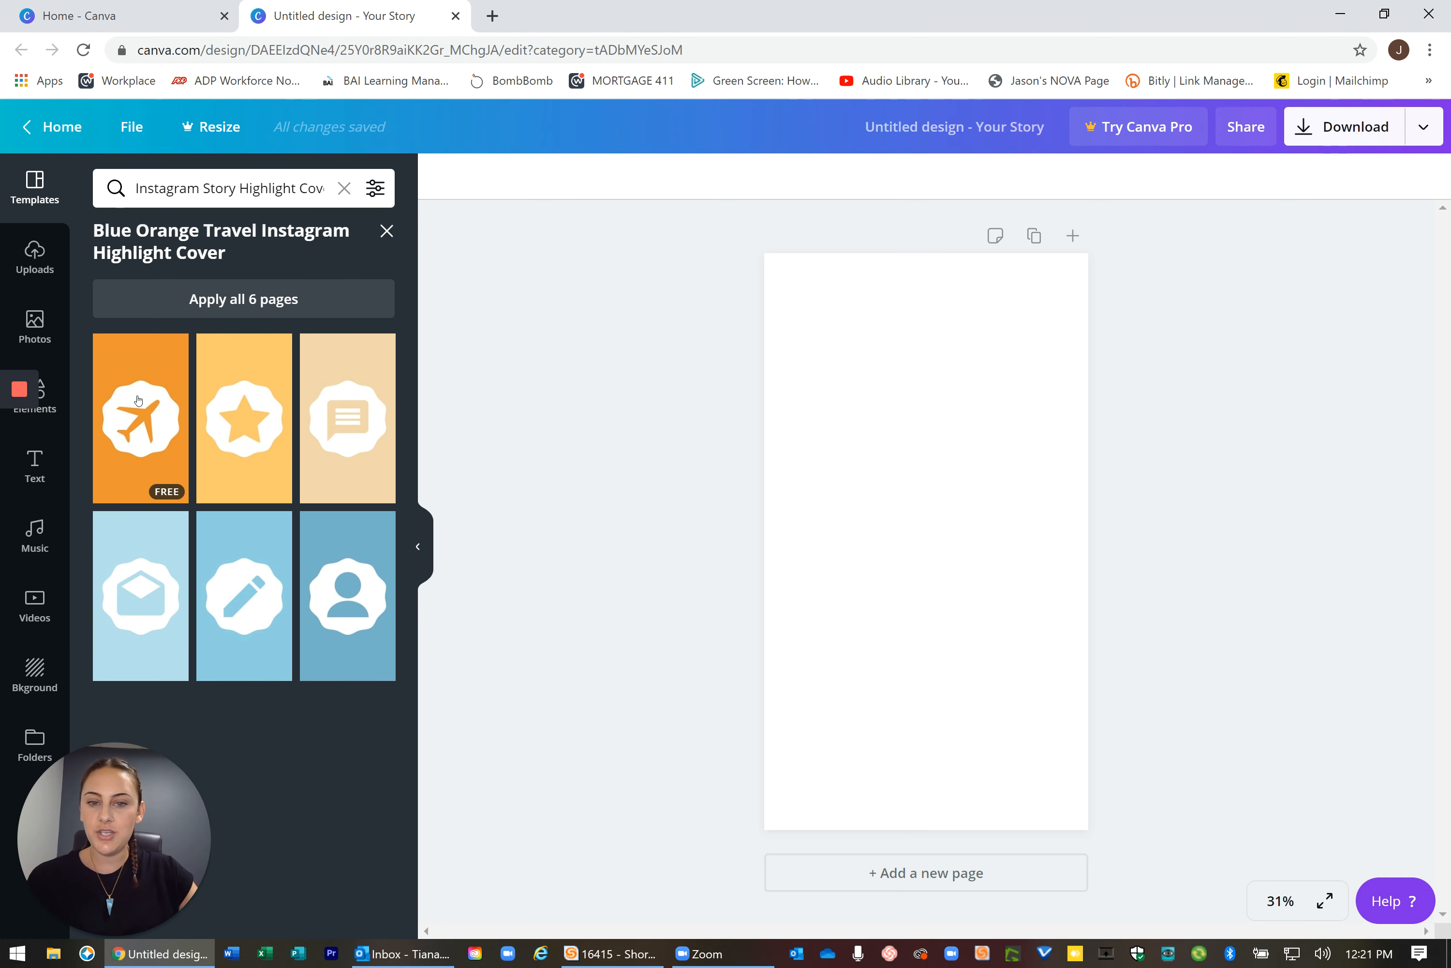
pyautogui.click(157, 404)
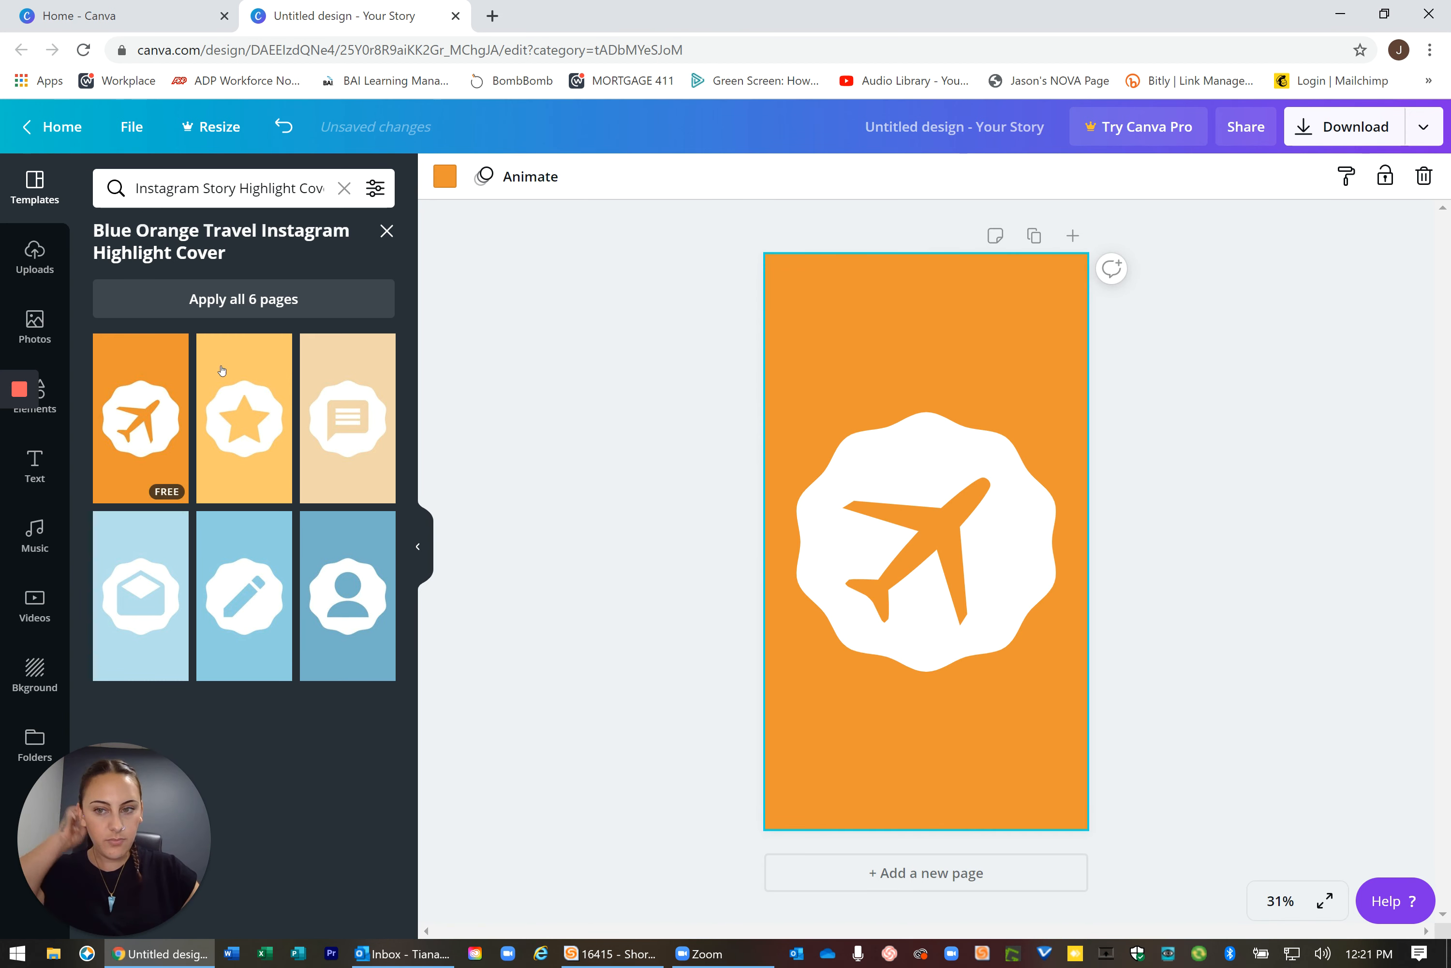
pyautogui.click(253, 301)
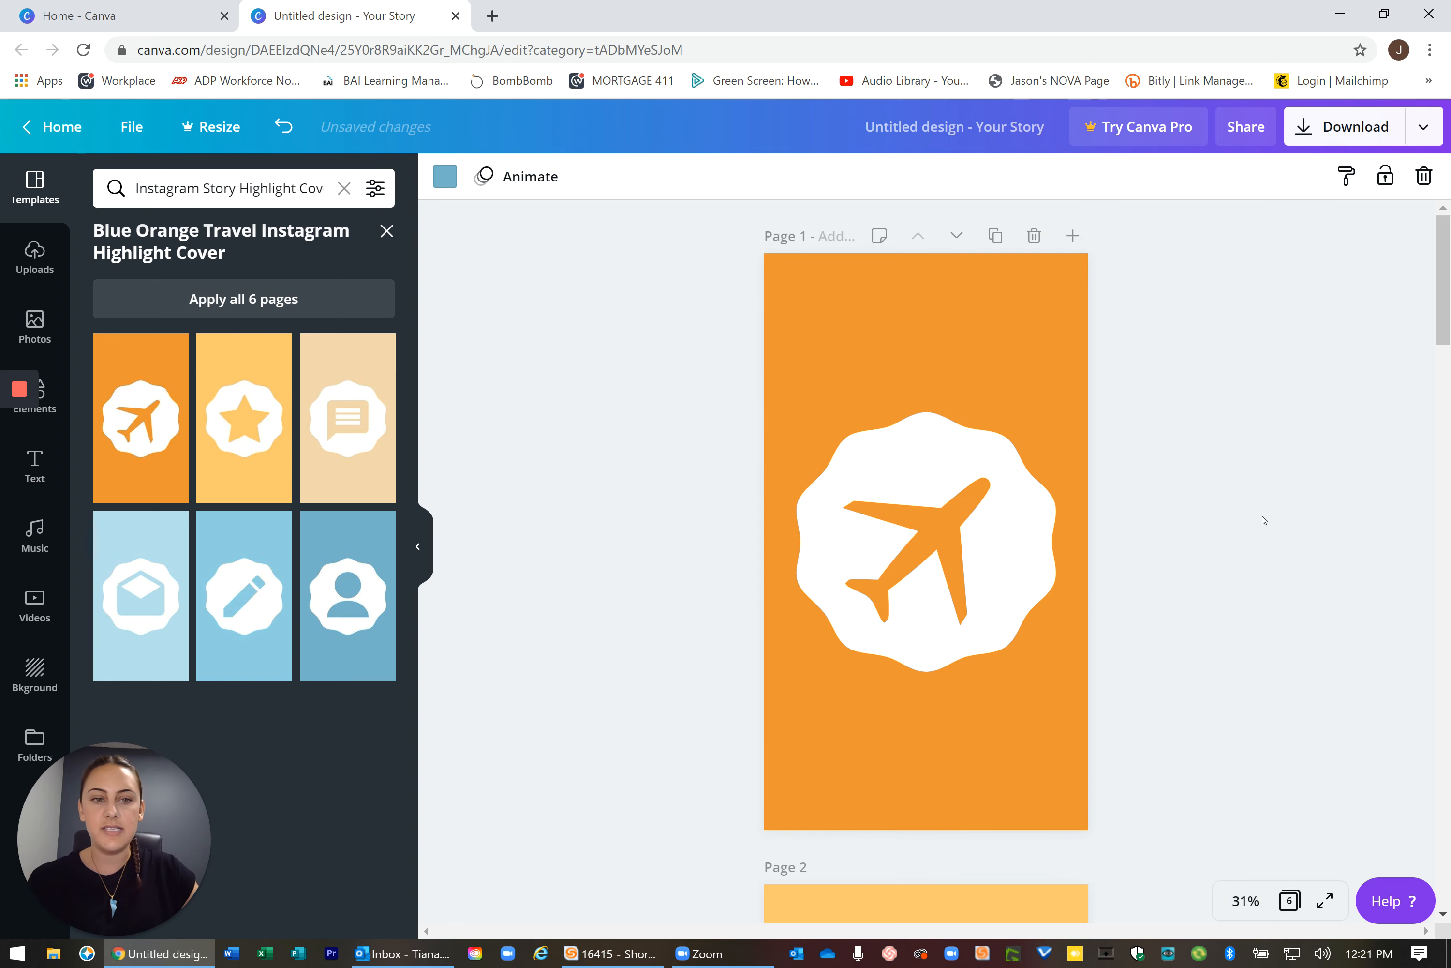
# - Look through the applied highlight cover pages and return to page 1
pyautogui.scroll(-10, 1286, 458)
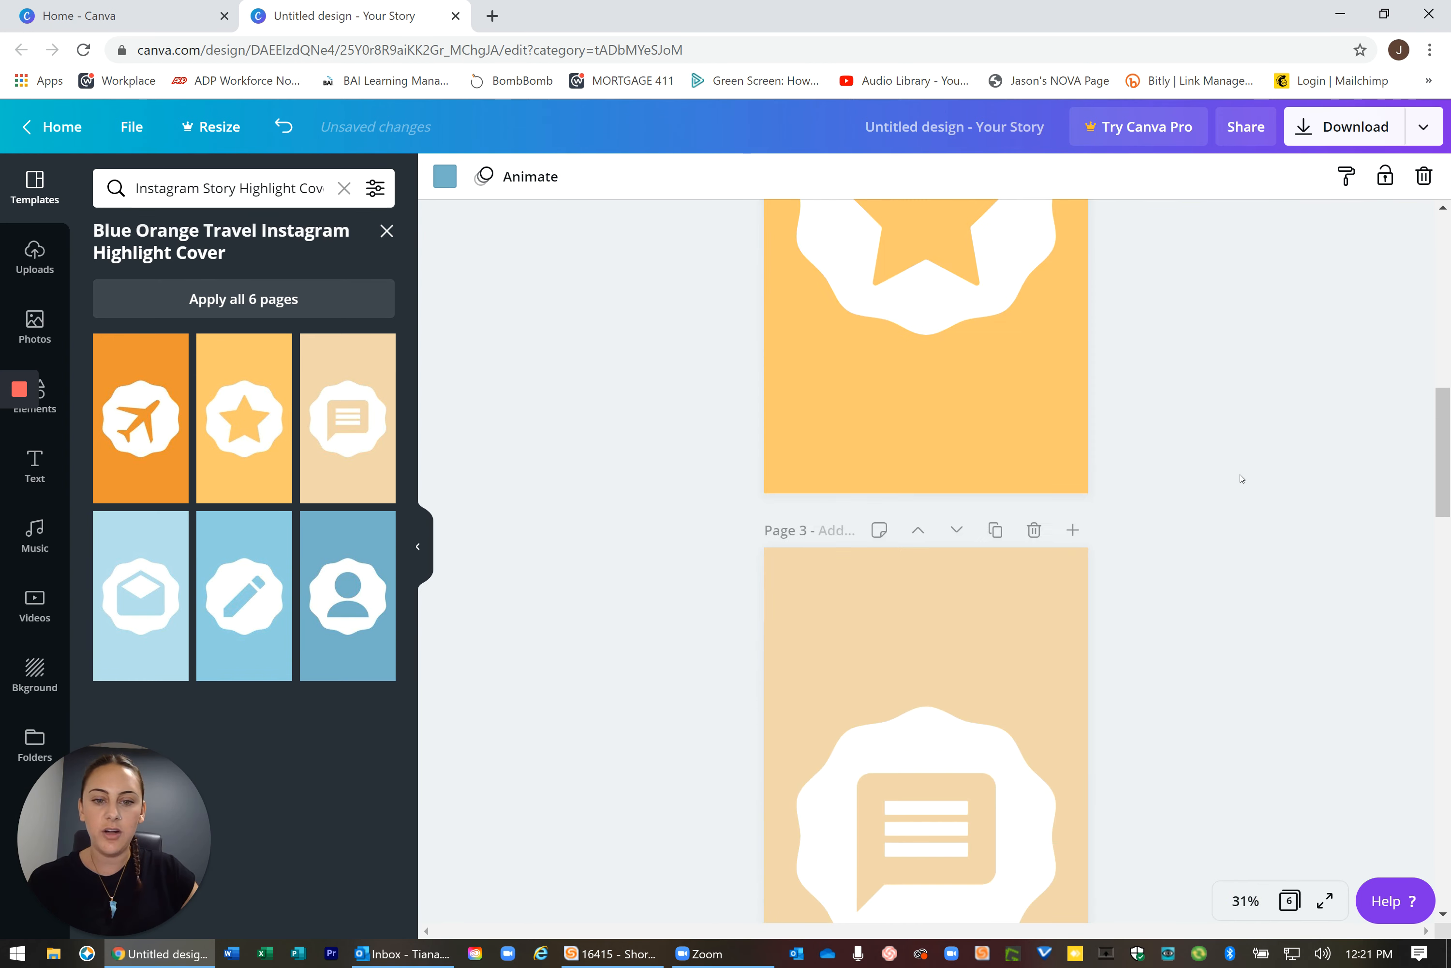
pyautogui.scroll(5, 1241, 484)
pyautogui.scroll(5, 1241, 484)
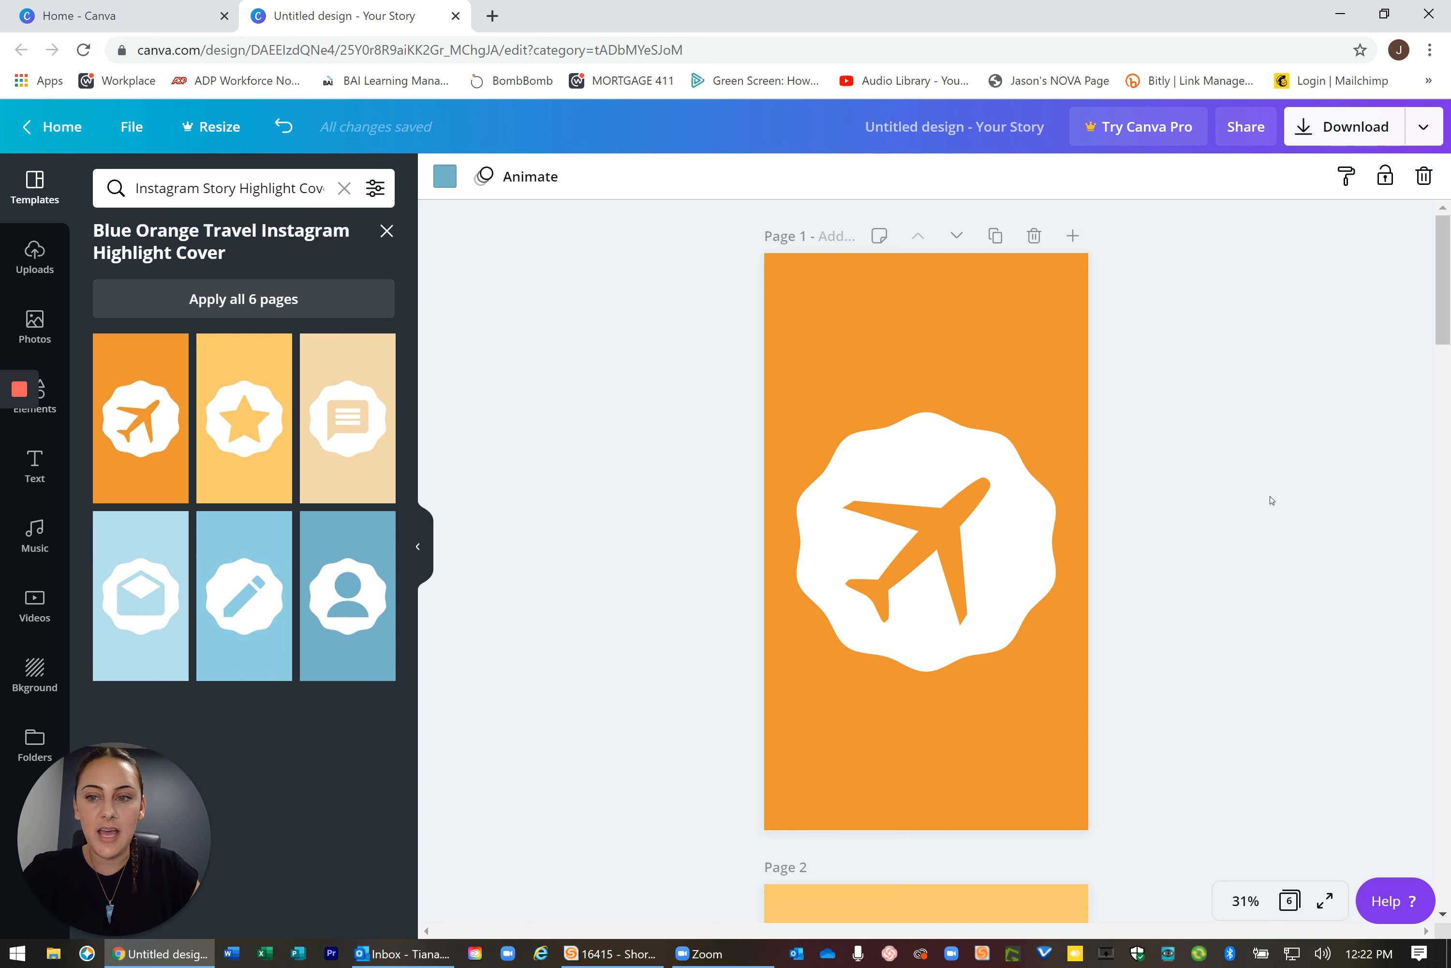
pyautogui.scroll(-5, 924, 500)
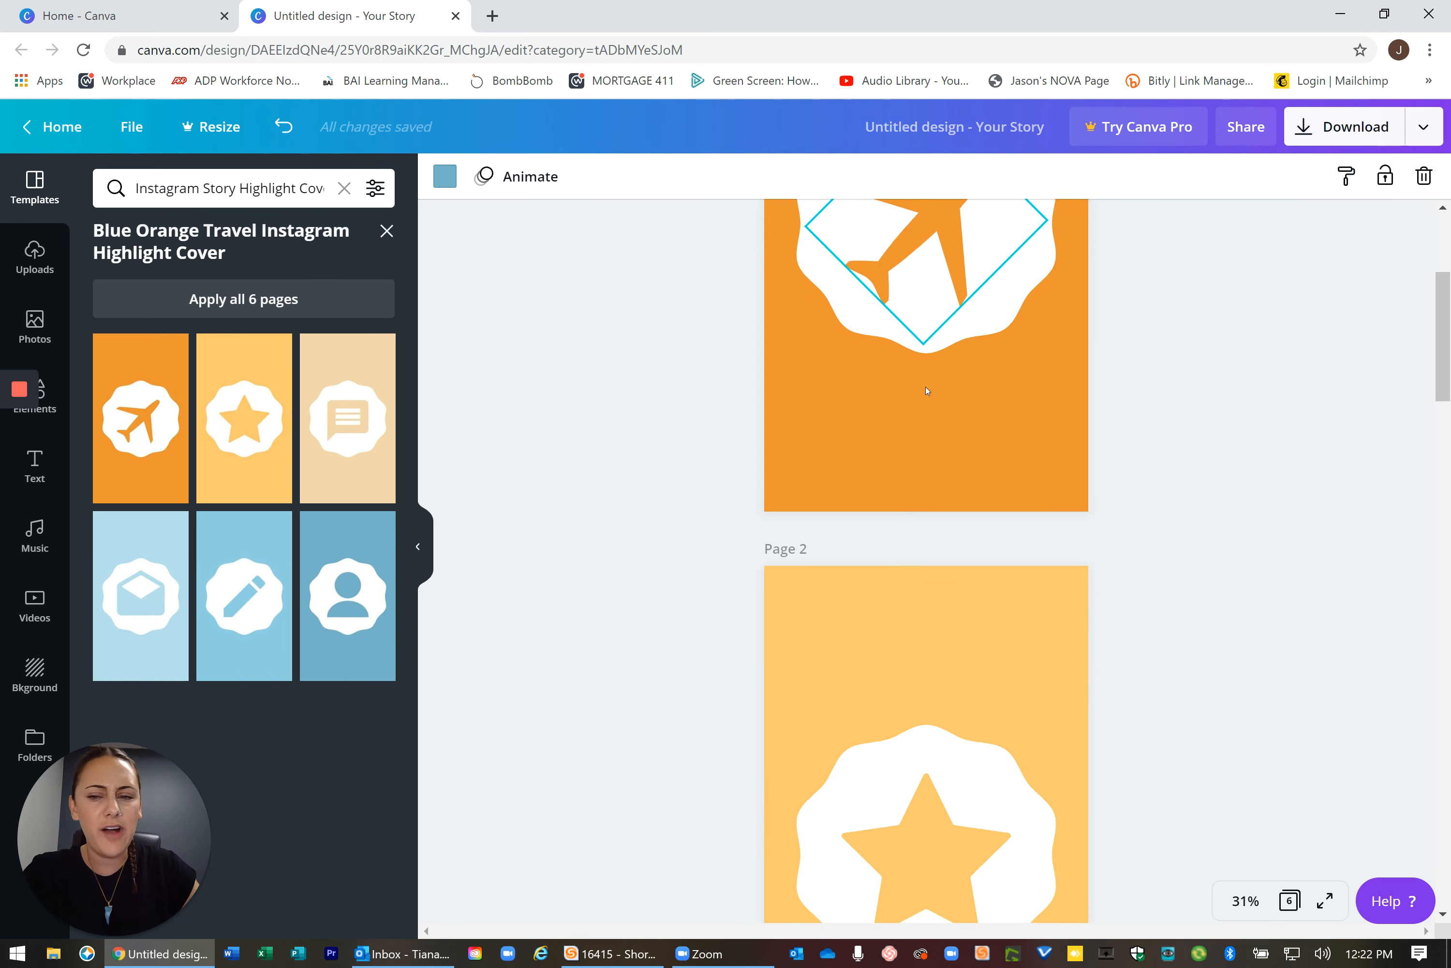
pyautogui.scroll(-15, 927, 391)
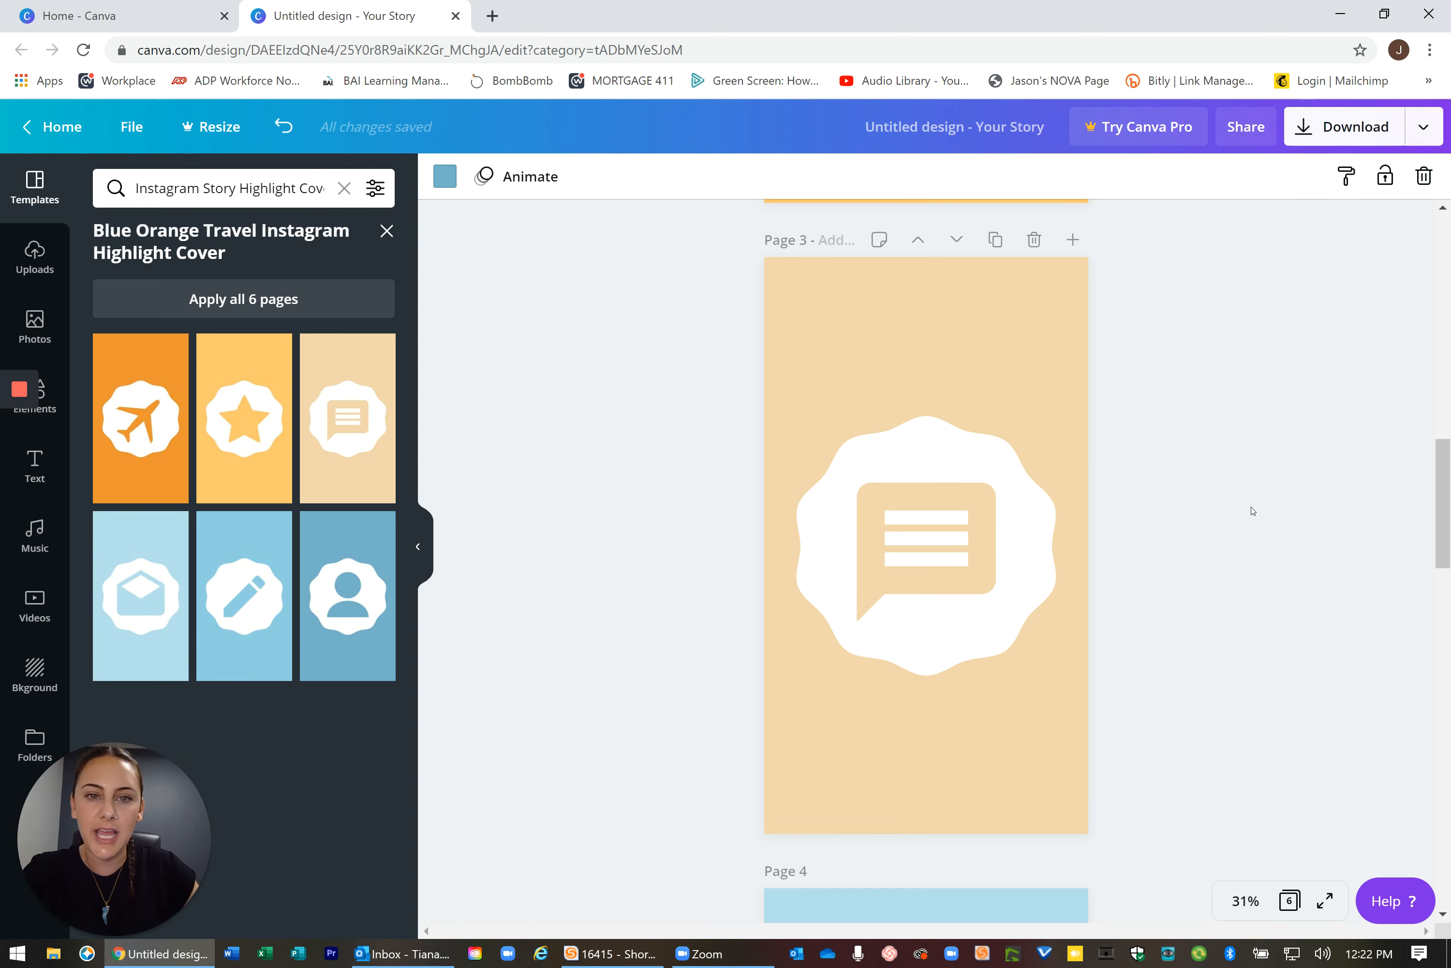
pyautogui.scroll(15, 1240, 517)
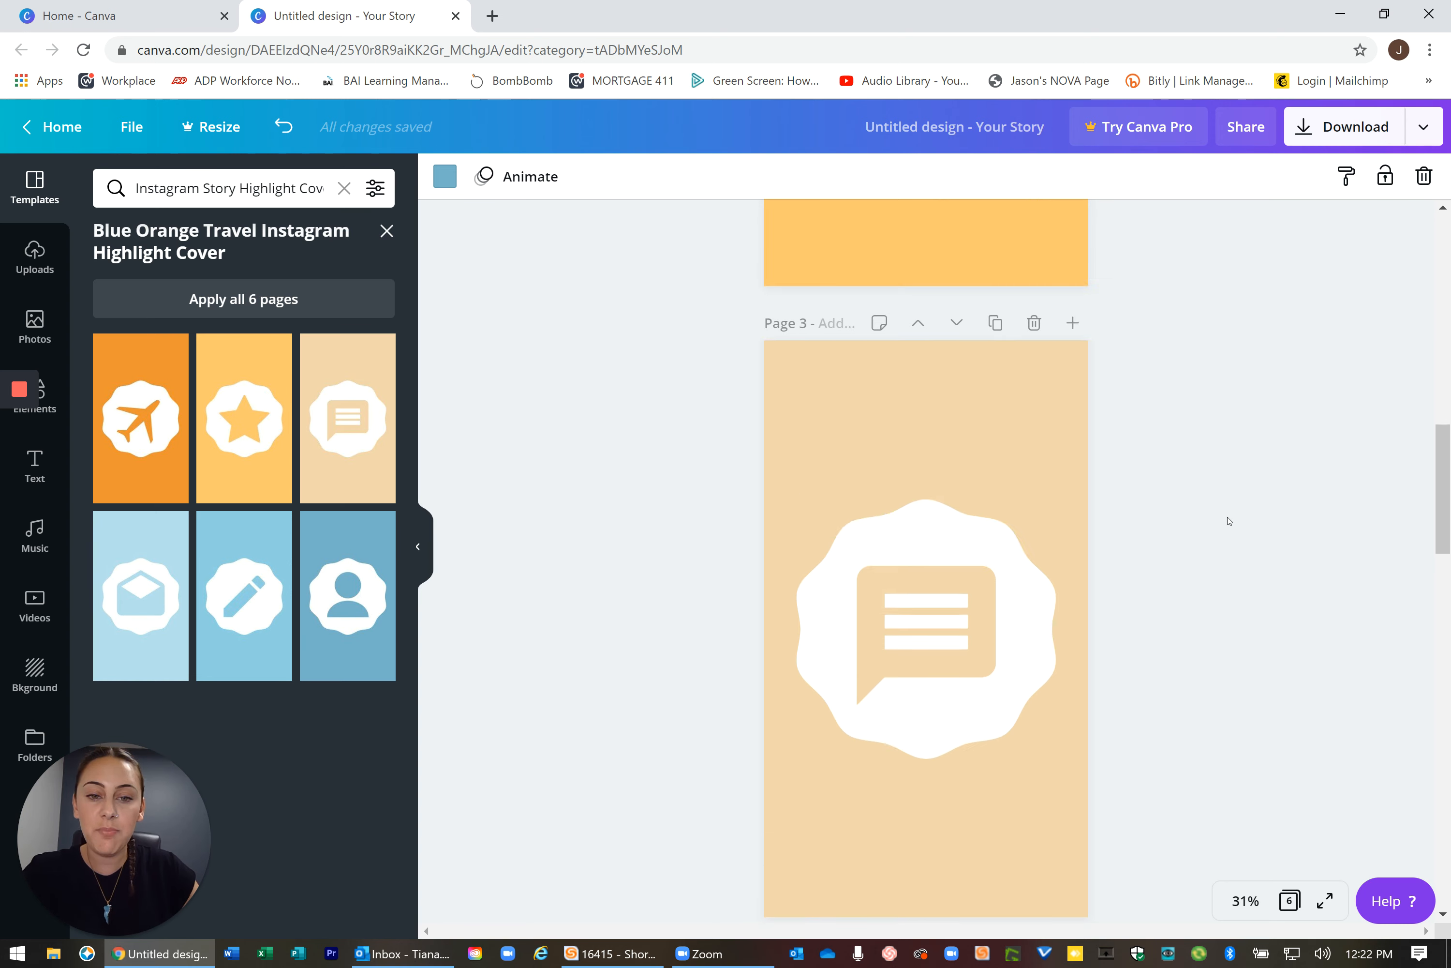
pyautogui.scroll(3, 1229, 520)
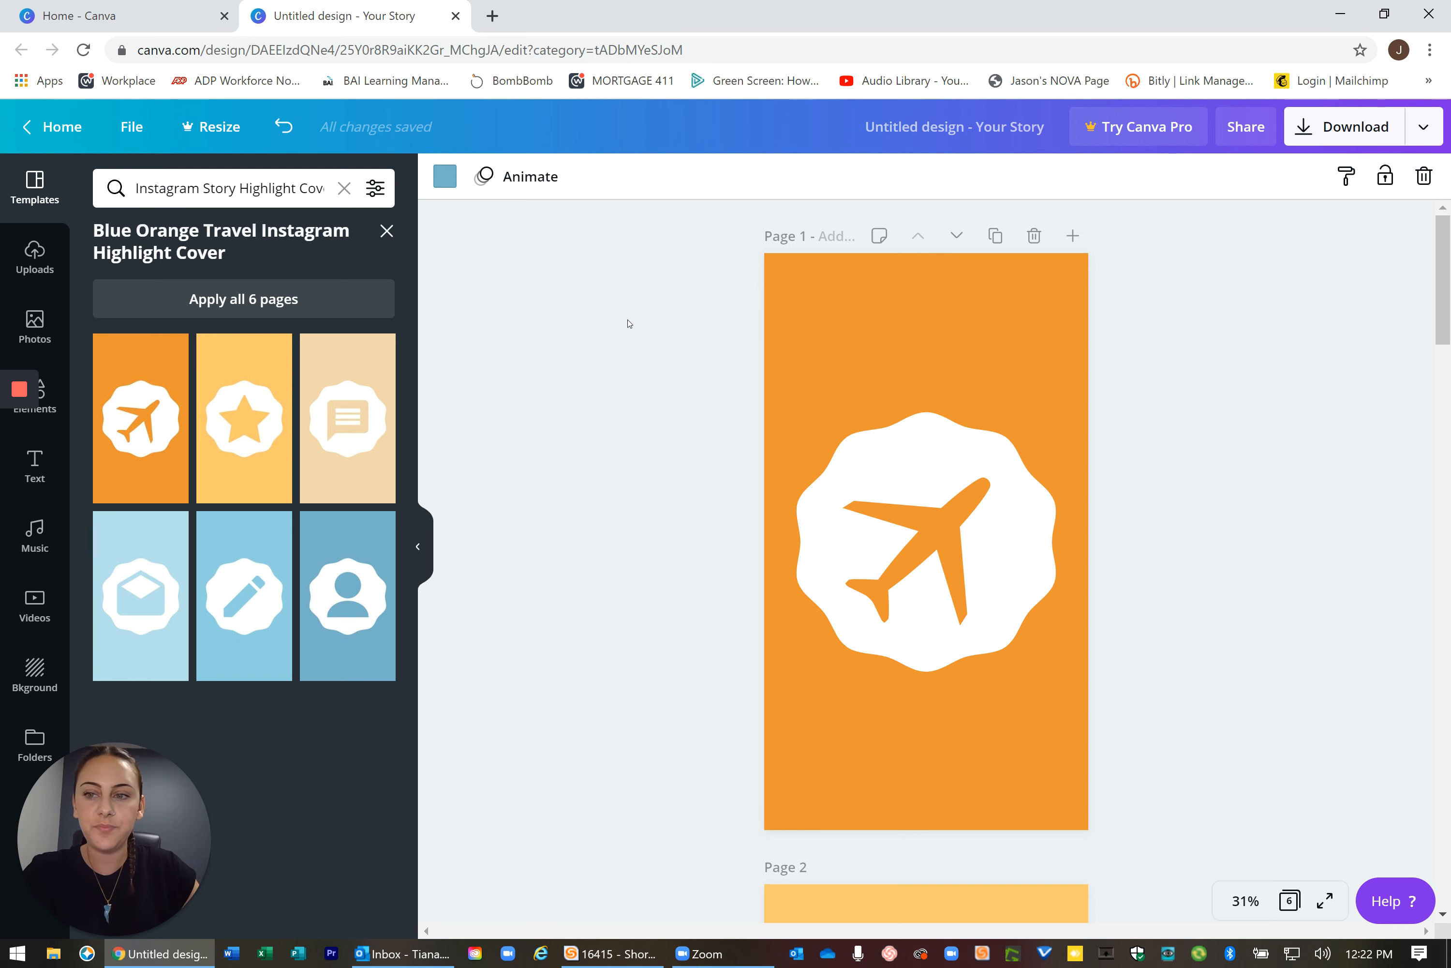
# - Replace the airplane icon on page 1 with the free solid house with a chimney, searching the elements for "house"
pyautogui.click(934, 526)
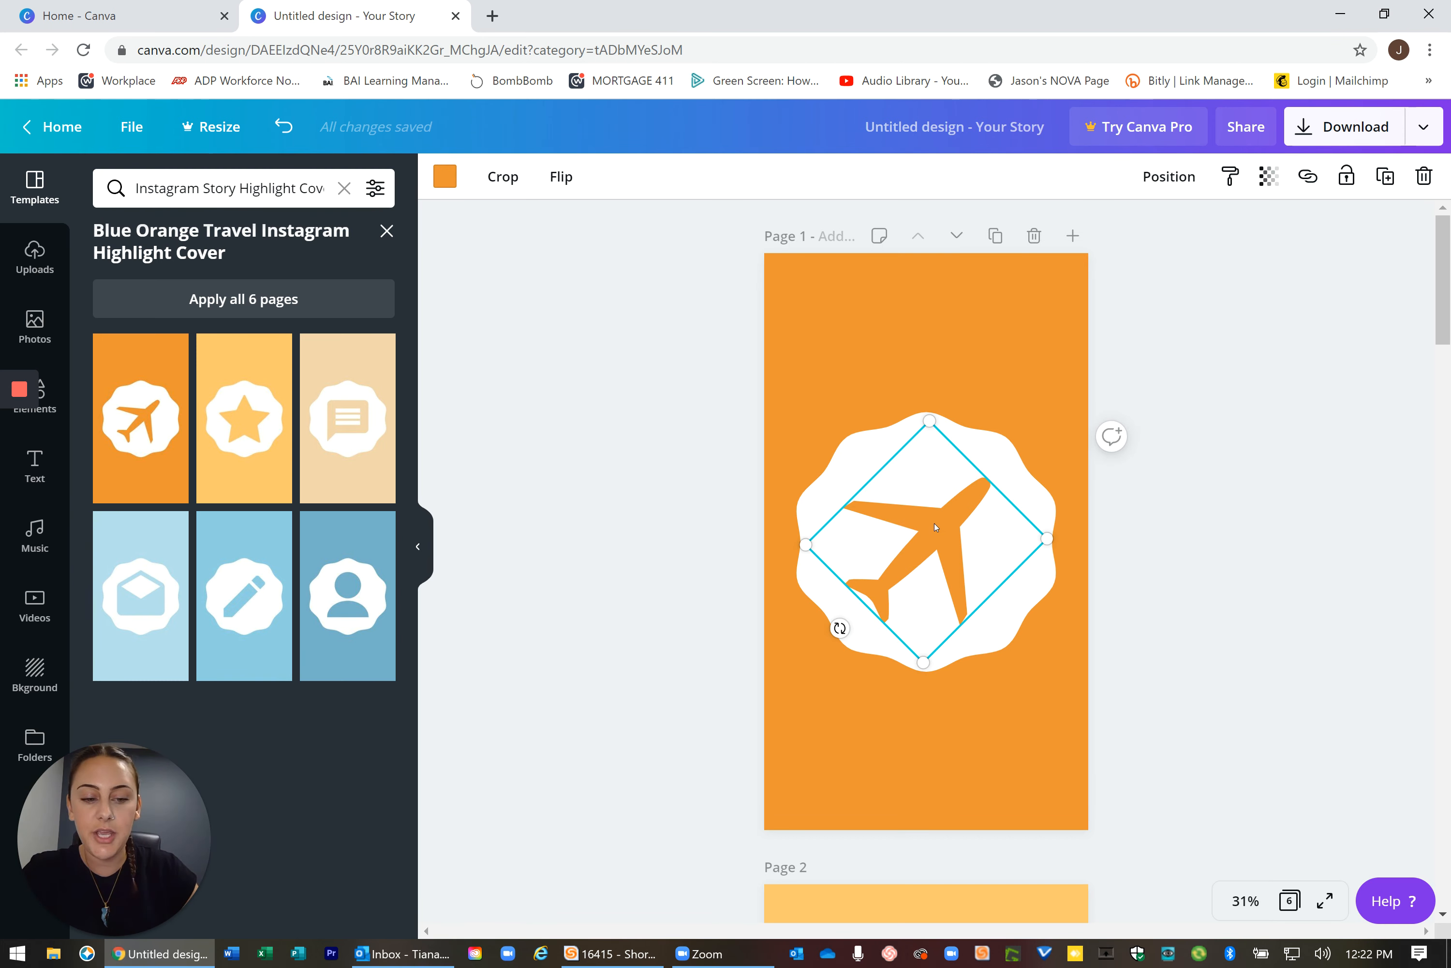
pyautogui.press('Delete')
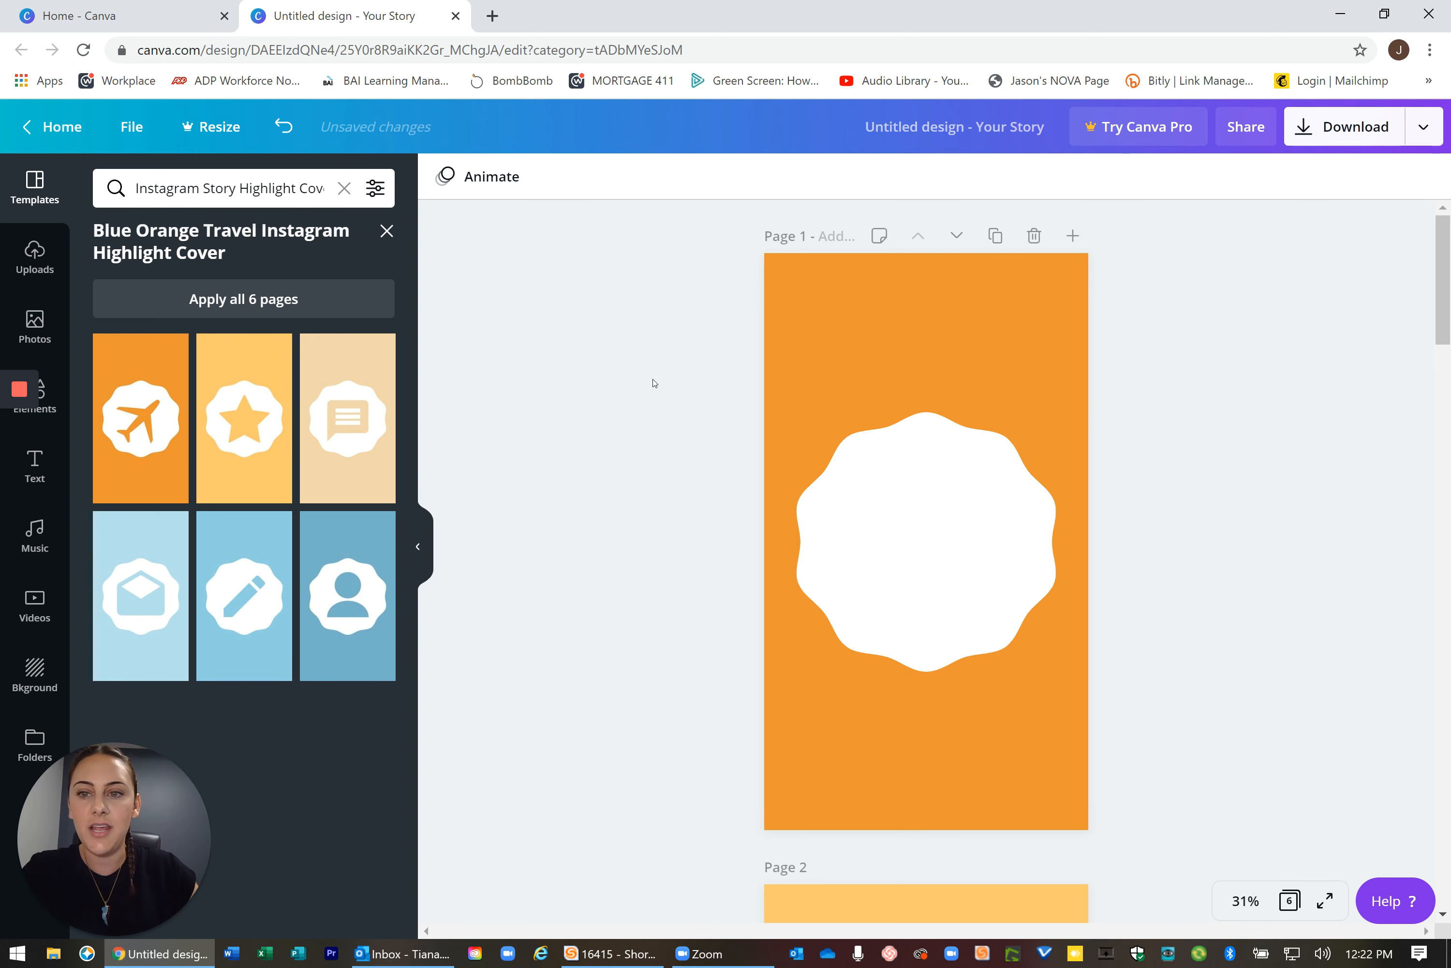
pyautogui.click(386, 232)
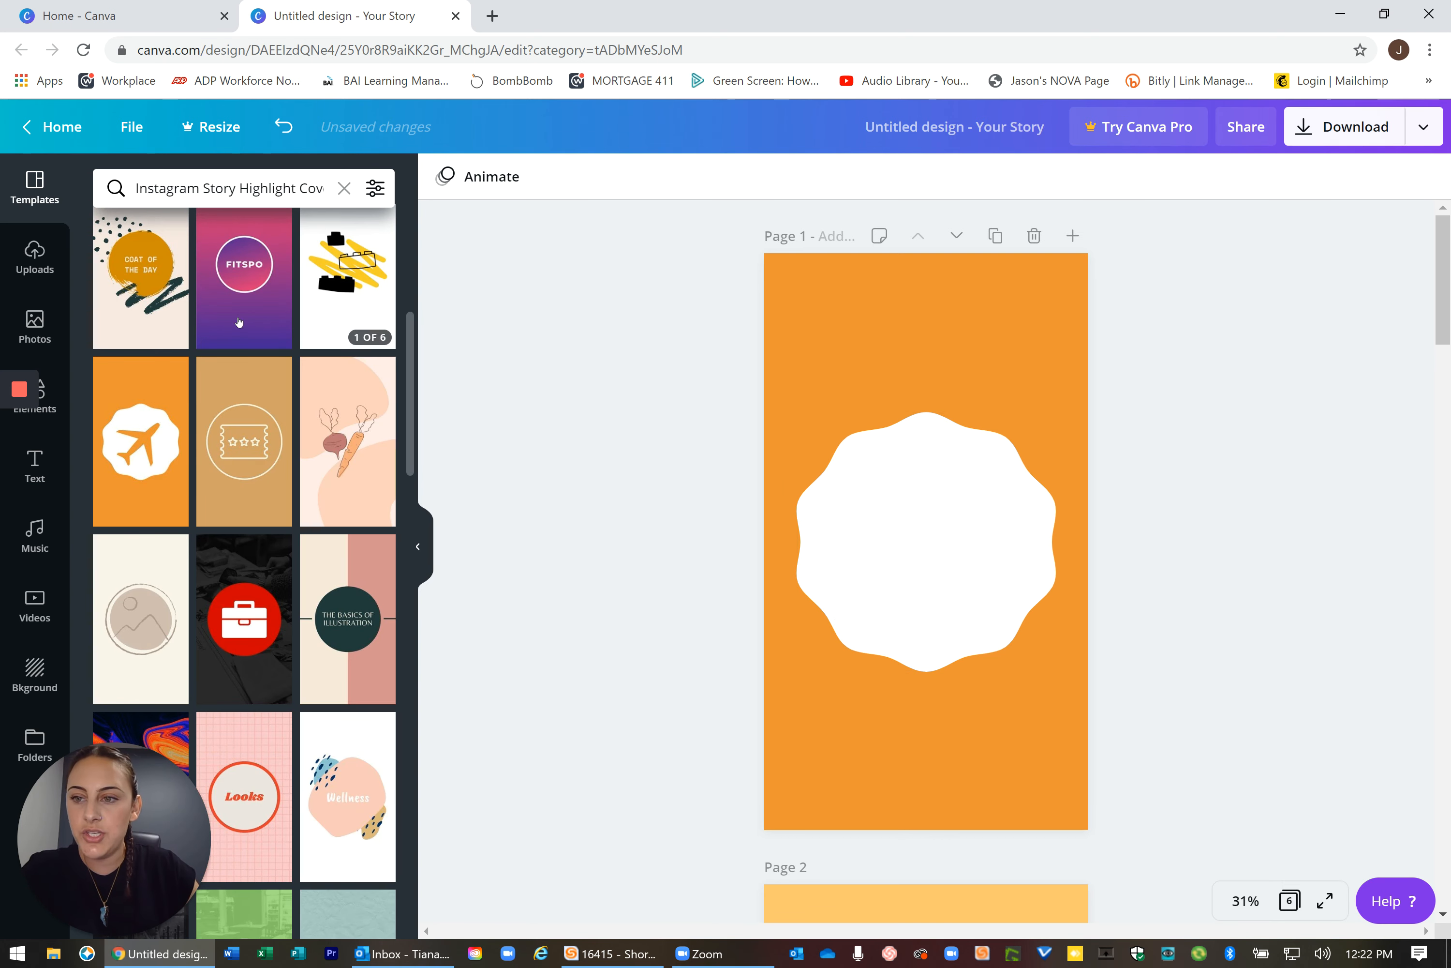
pyautogui.click(53, 406)
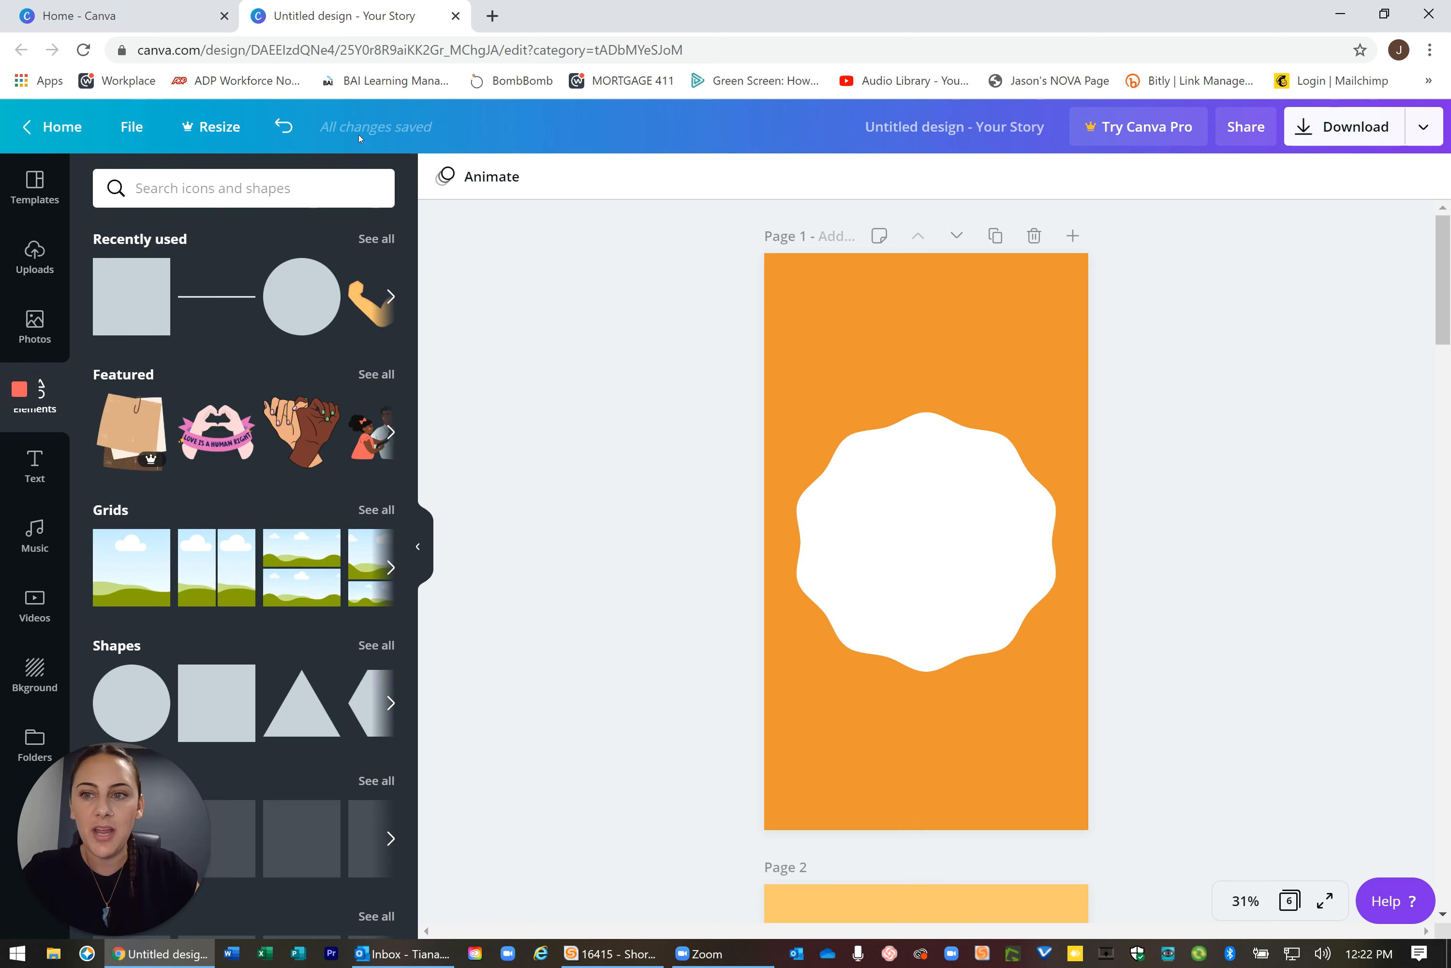
pyautogui.click(234, 188)
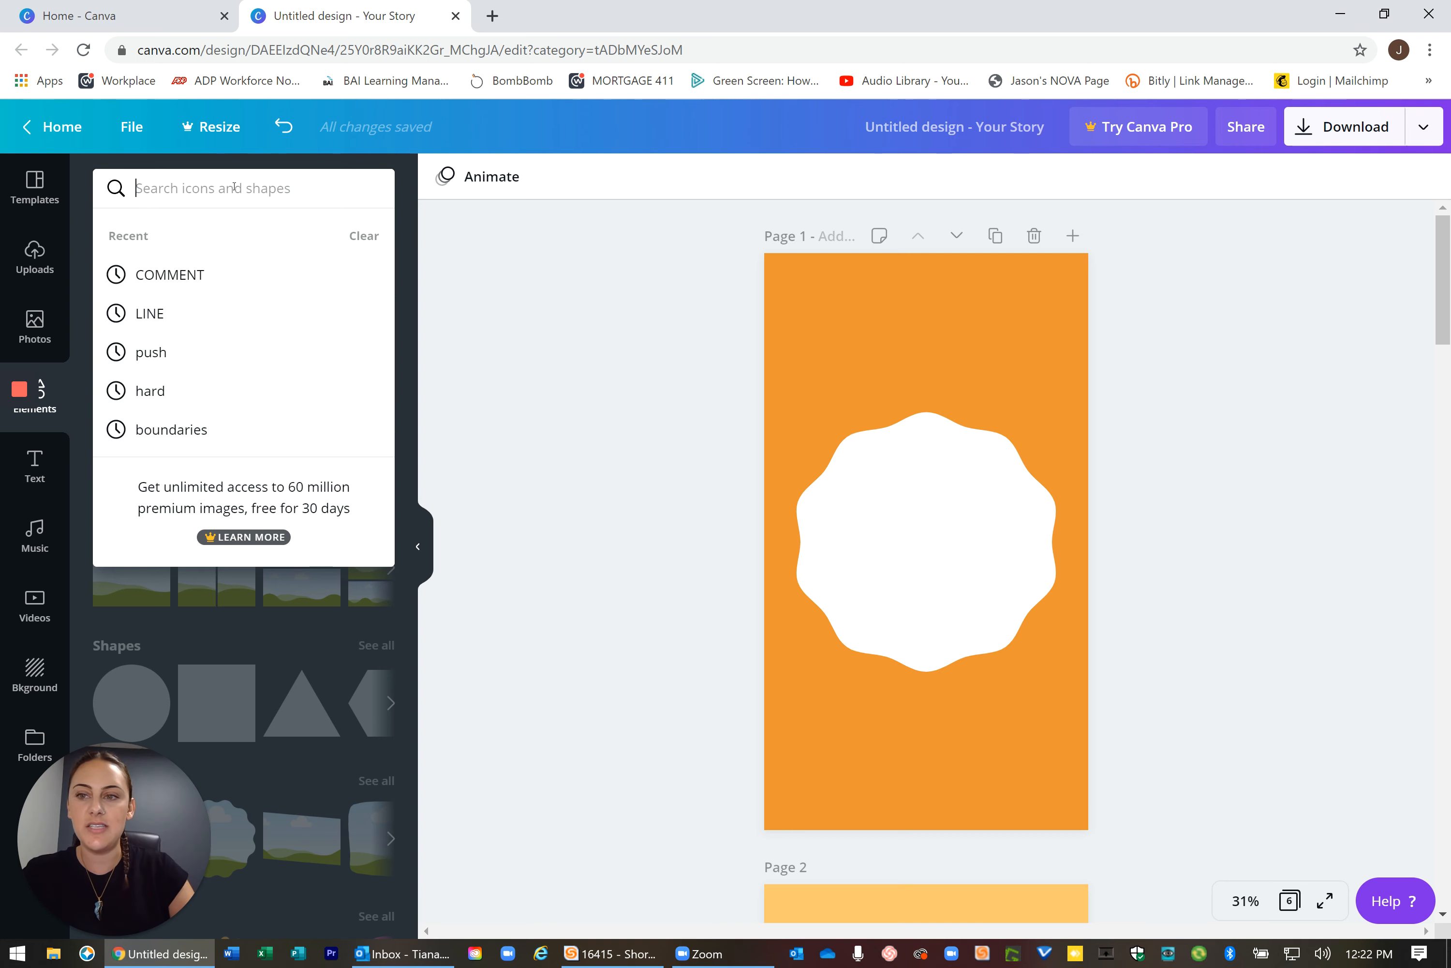
pyautogui.write('house')
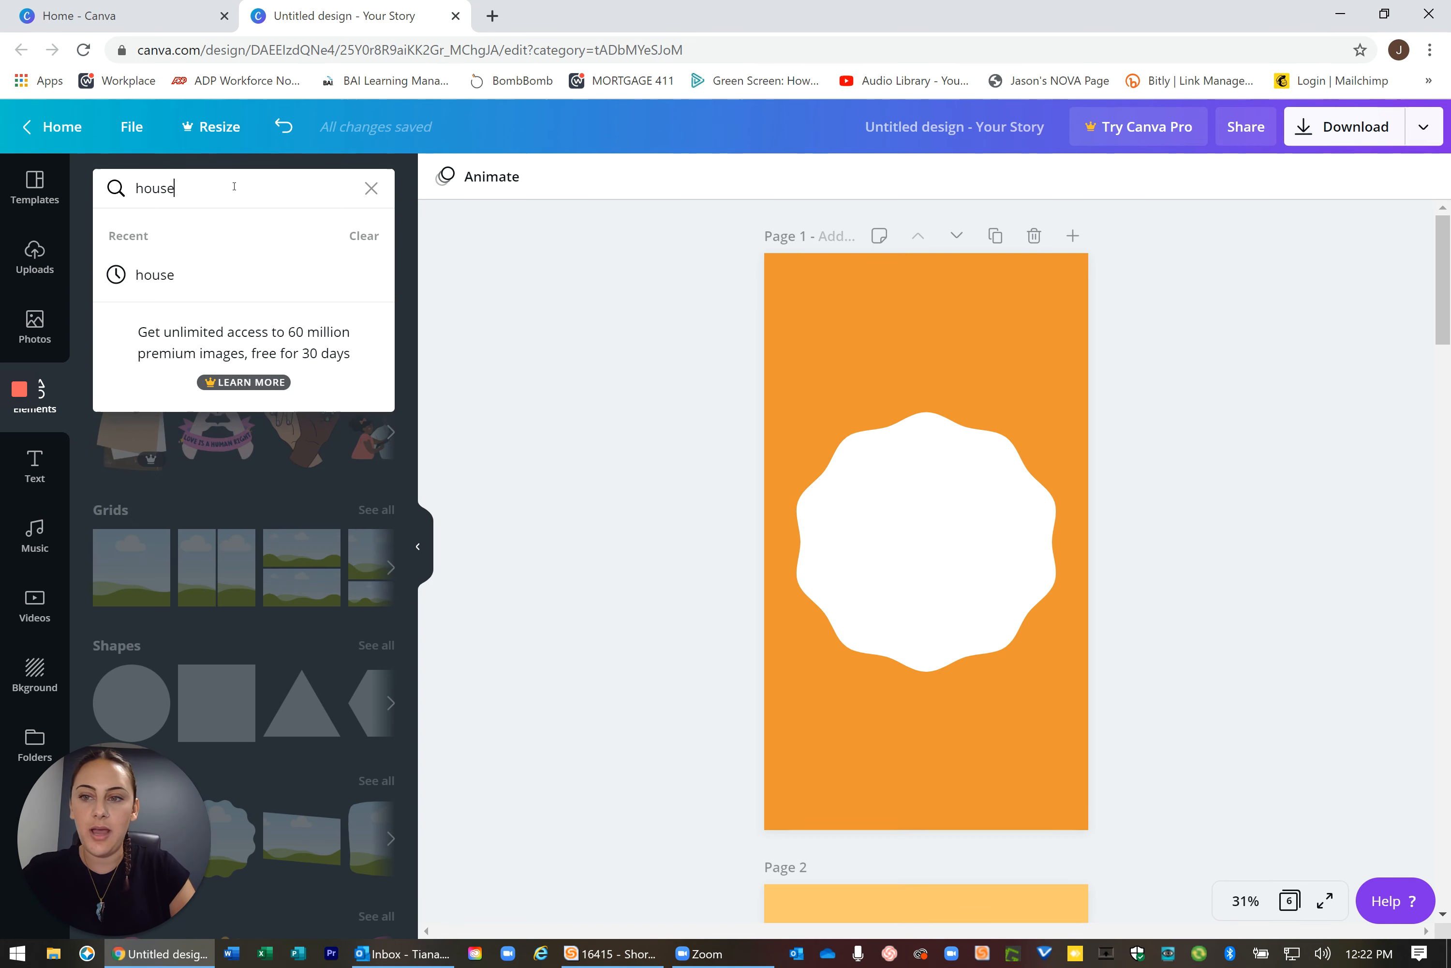
pyautogui.press('Return')
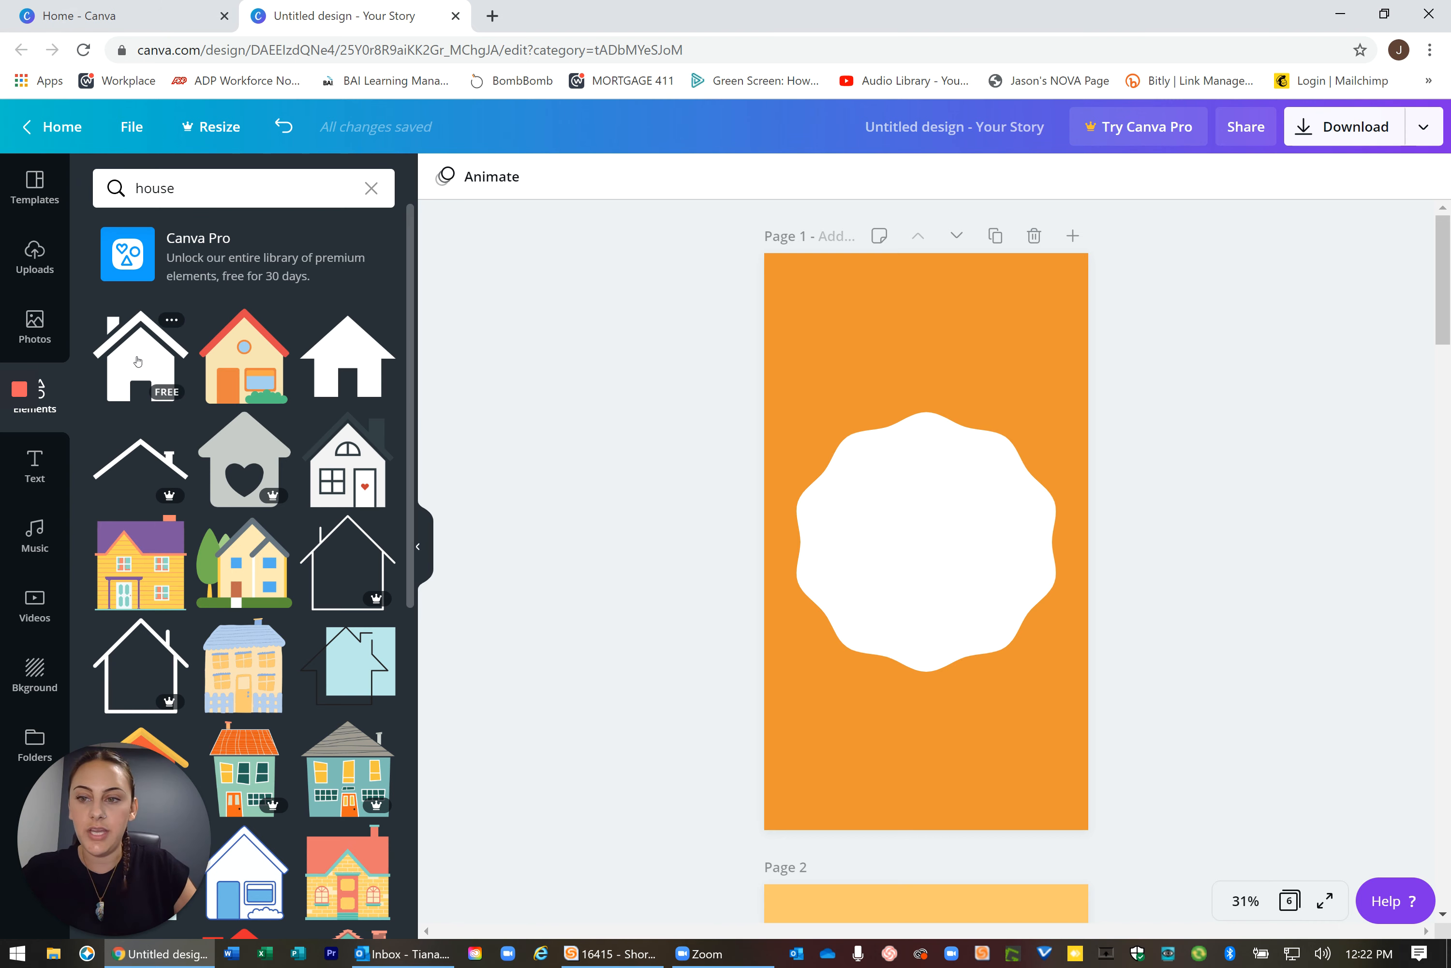
pyautogui.click(184, 368)
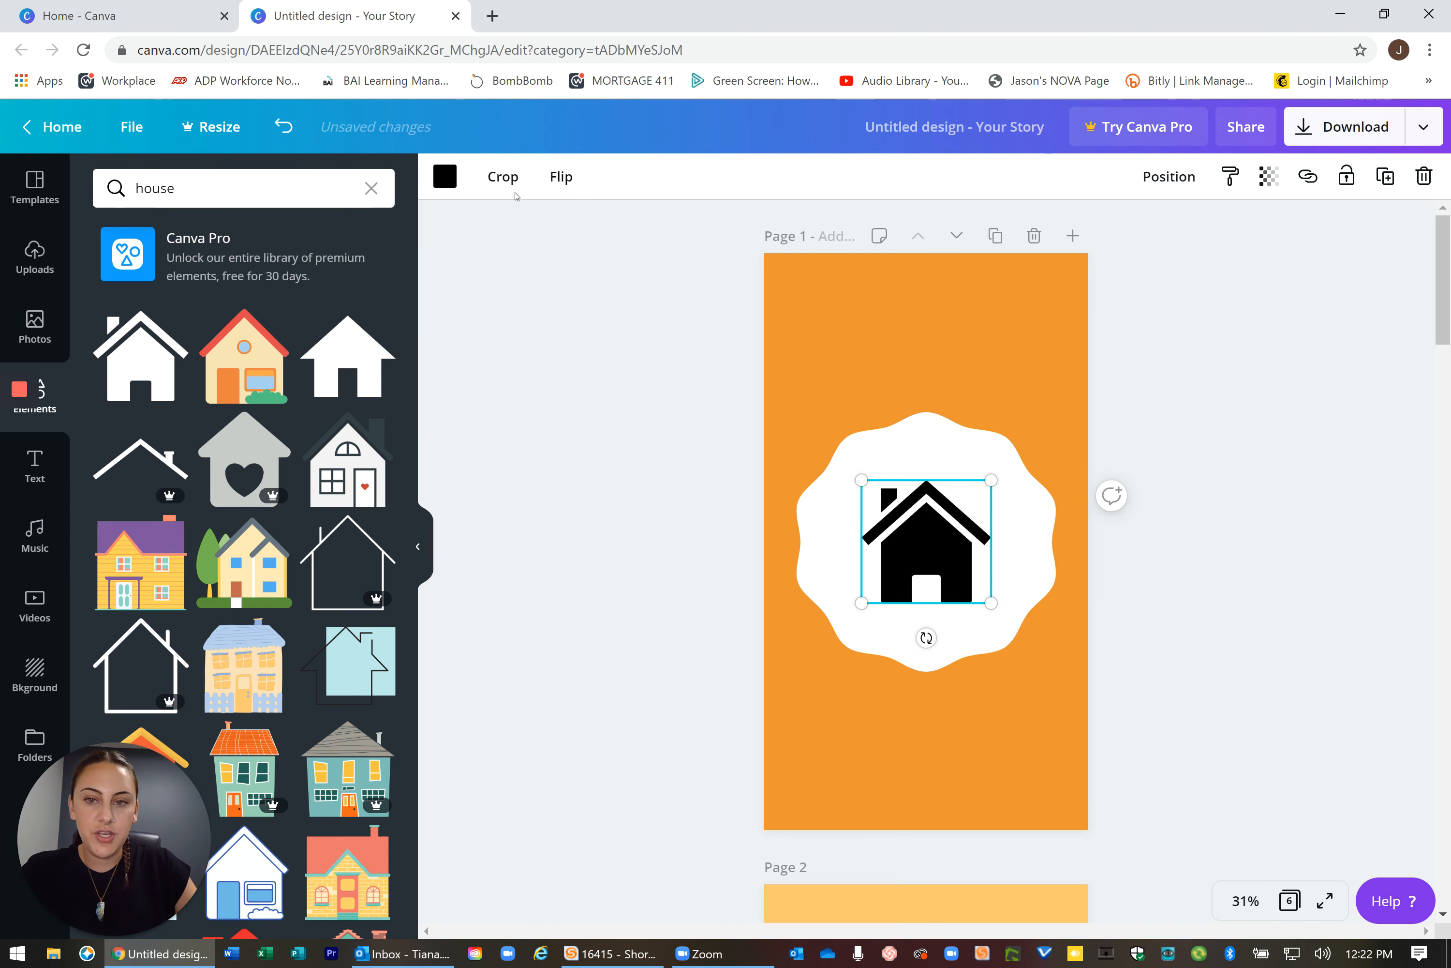
# - Recolor the house icon on page 1 with the orange brand color, trying light blue first, and deselect it
pyautogui.click(445, 177)
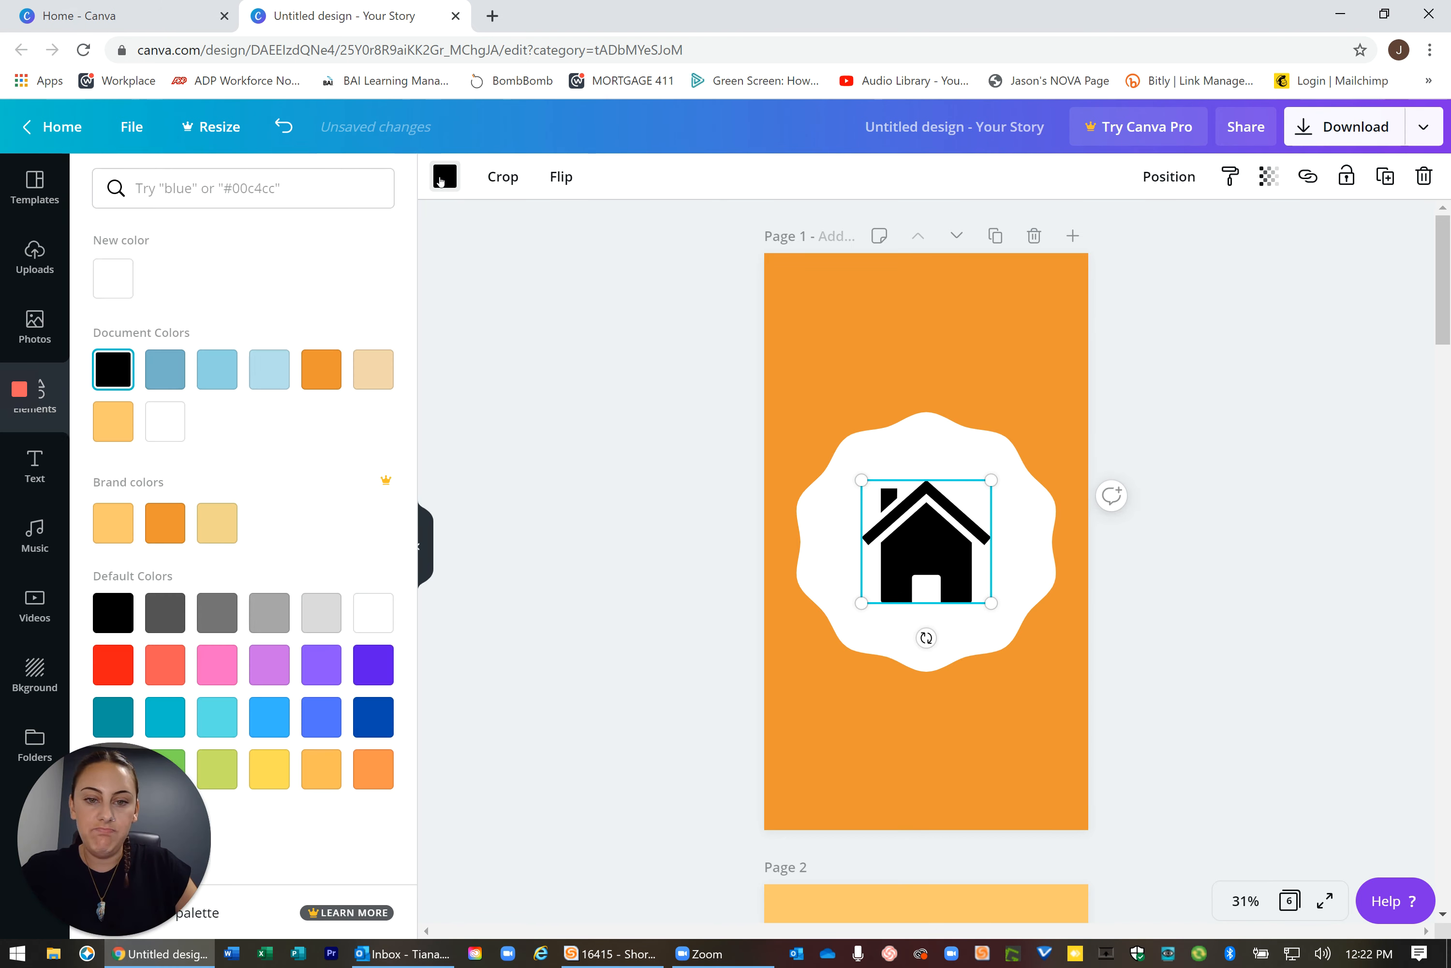
pyautogui.click(270, 374)
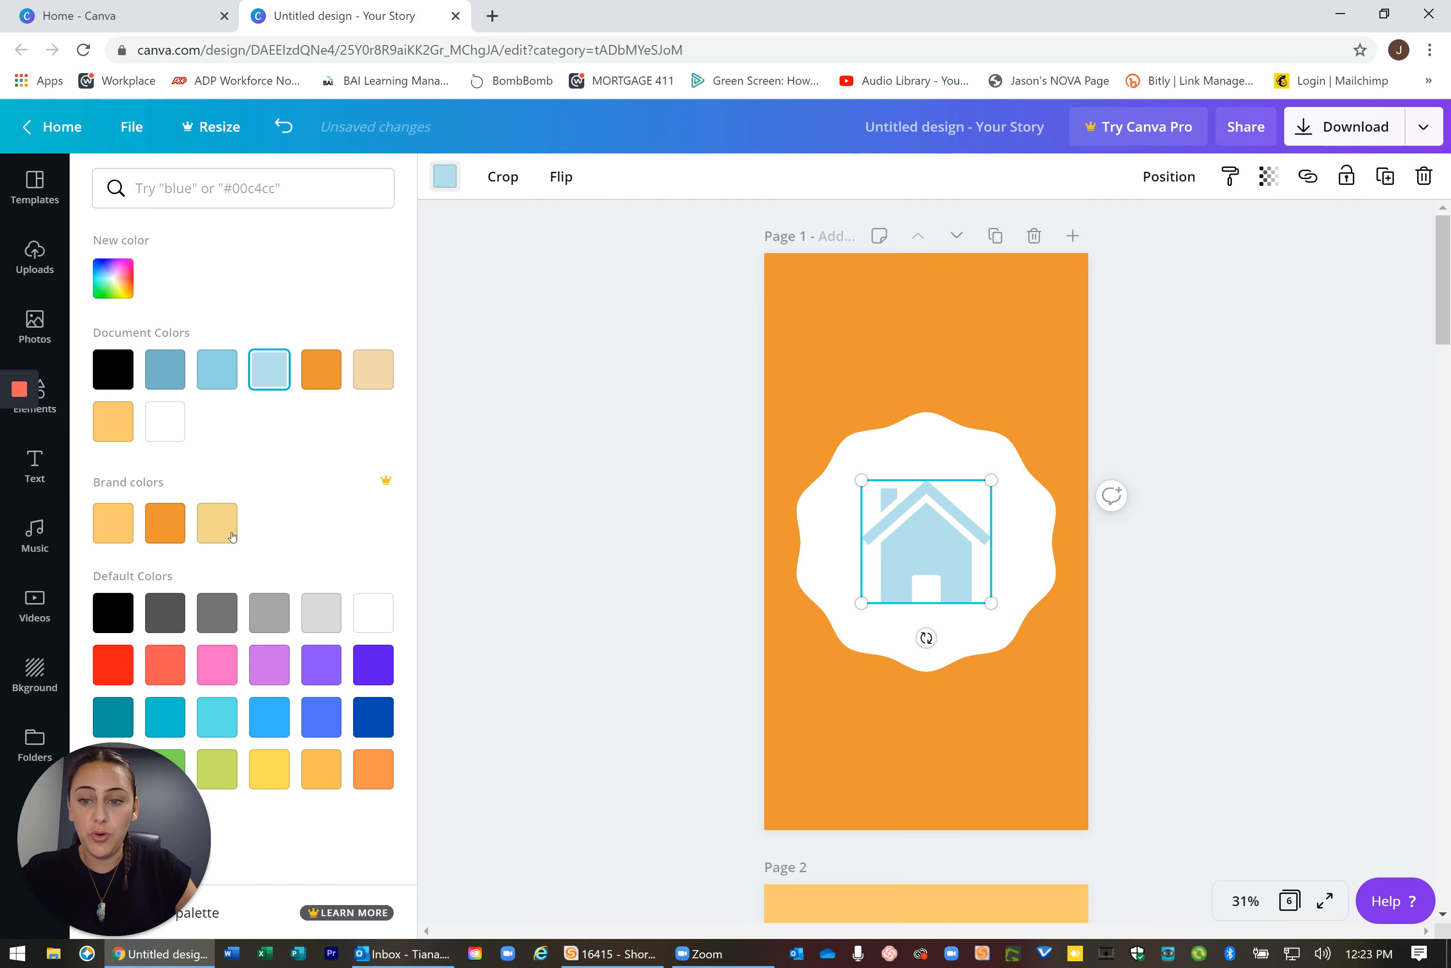
pyautogui.click(174, 540)
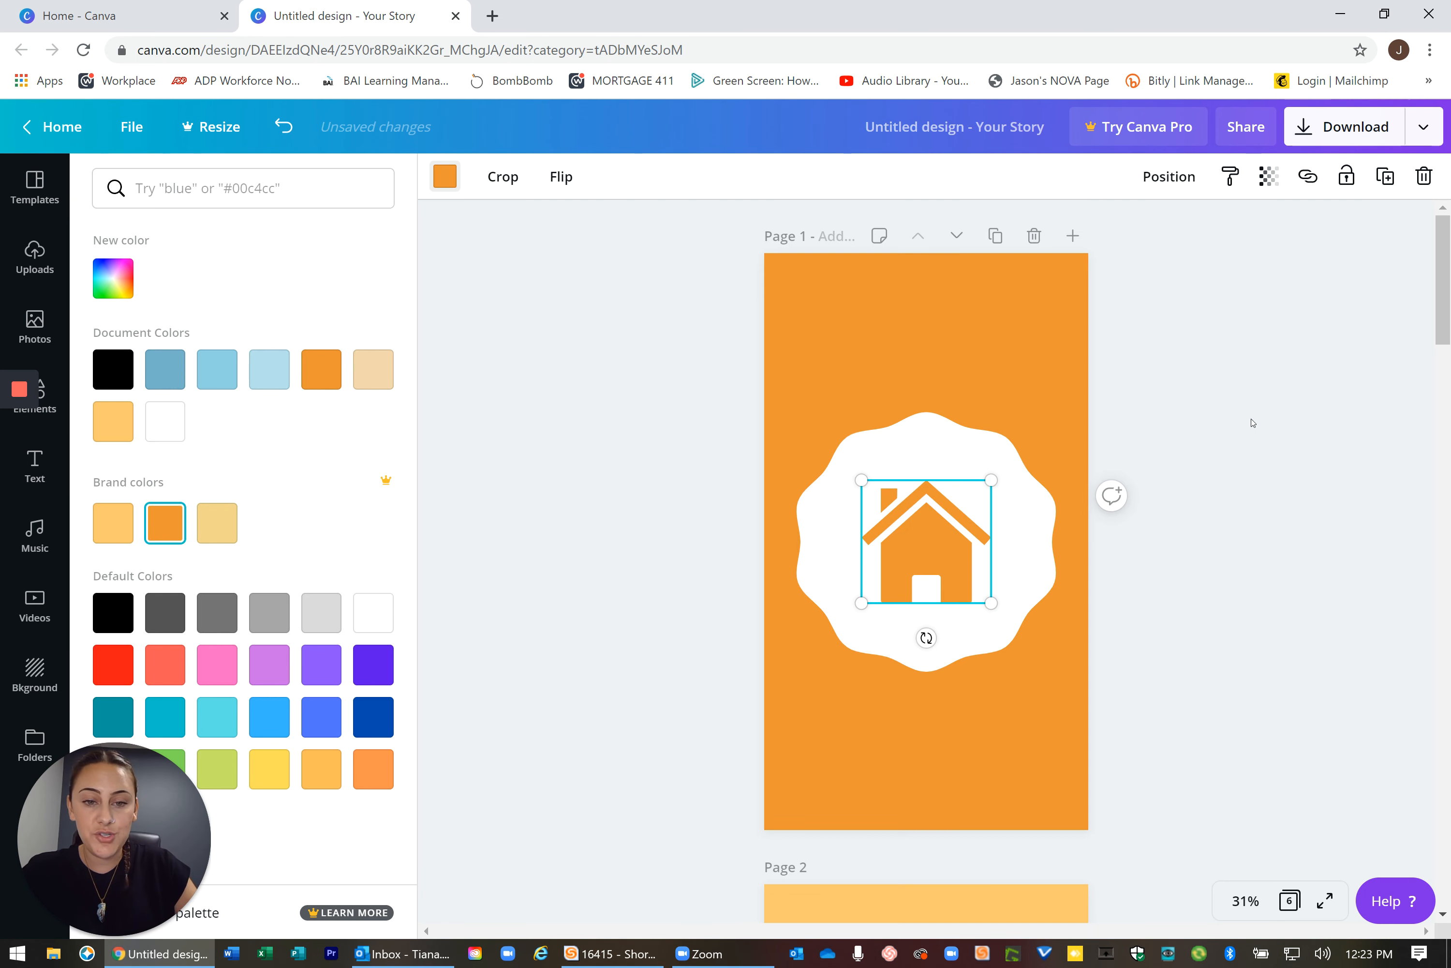
pyautogui.press('Escape')
pyautogui.click(668, 341)
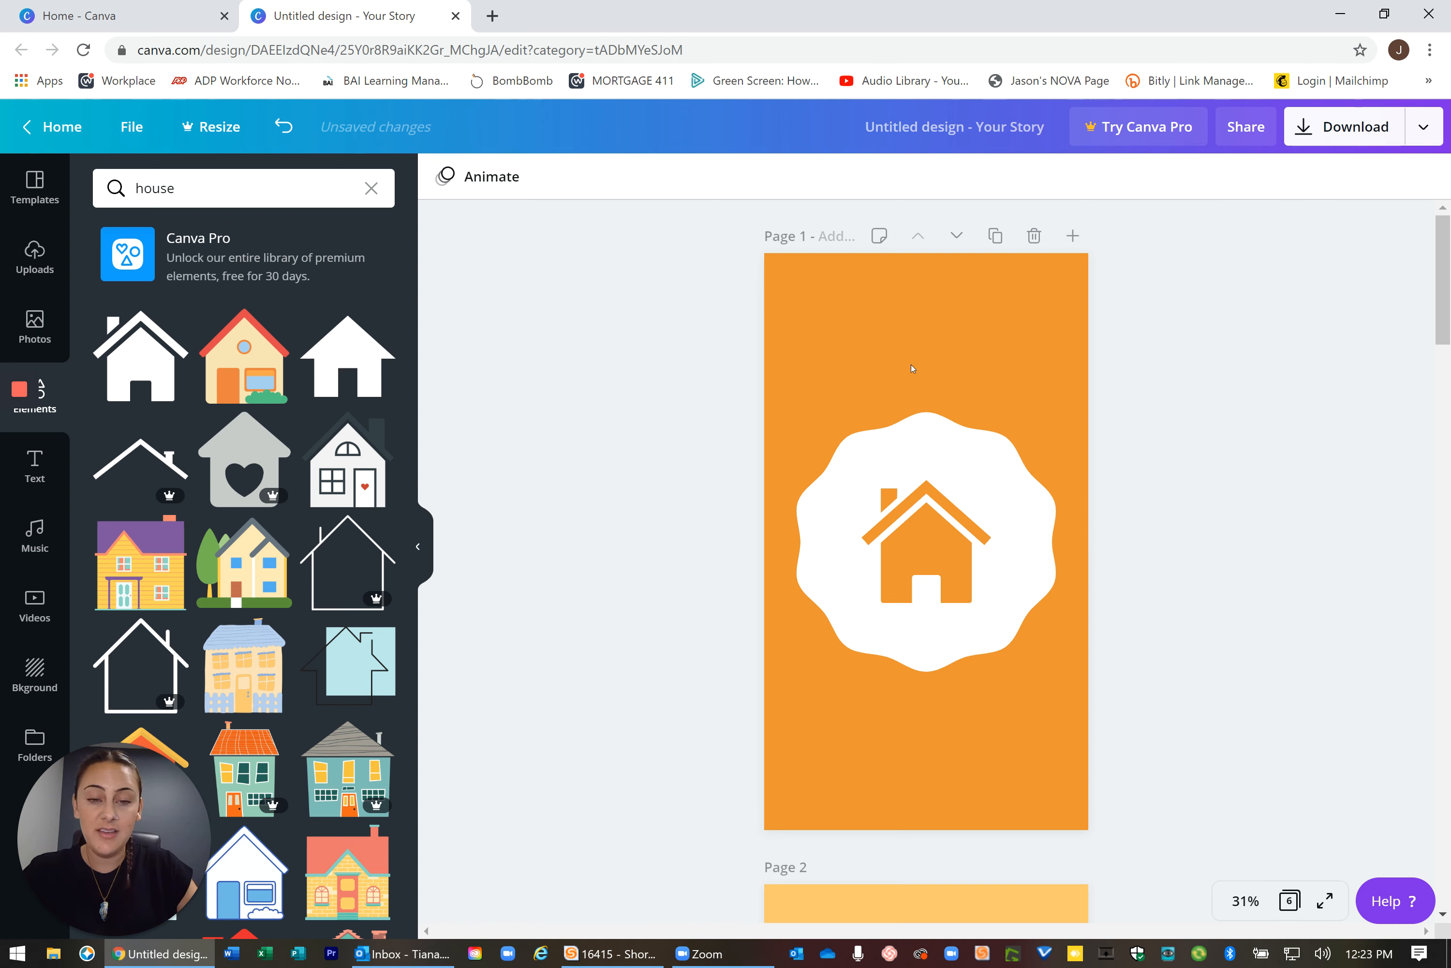
# - Delete the white scalloped badge behind the house icon on page 1
pyautogui.click(924, 434)
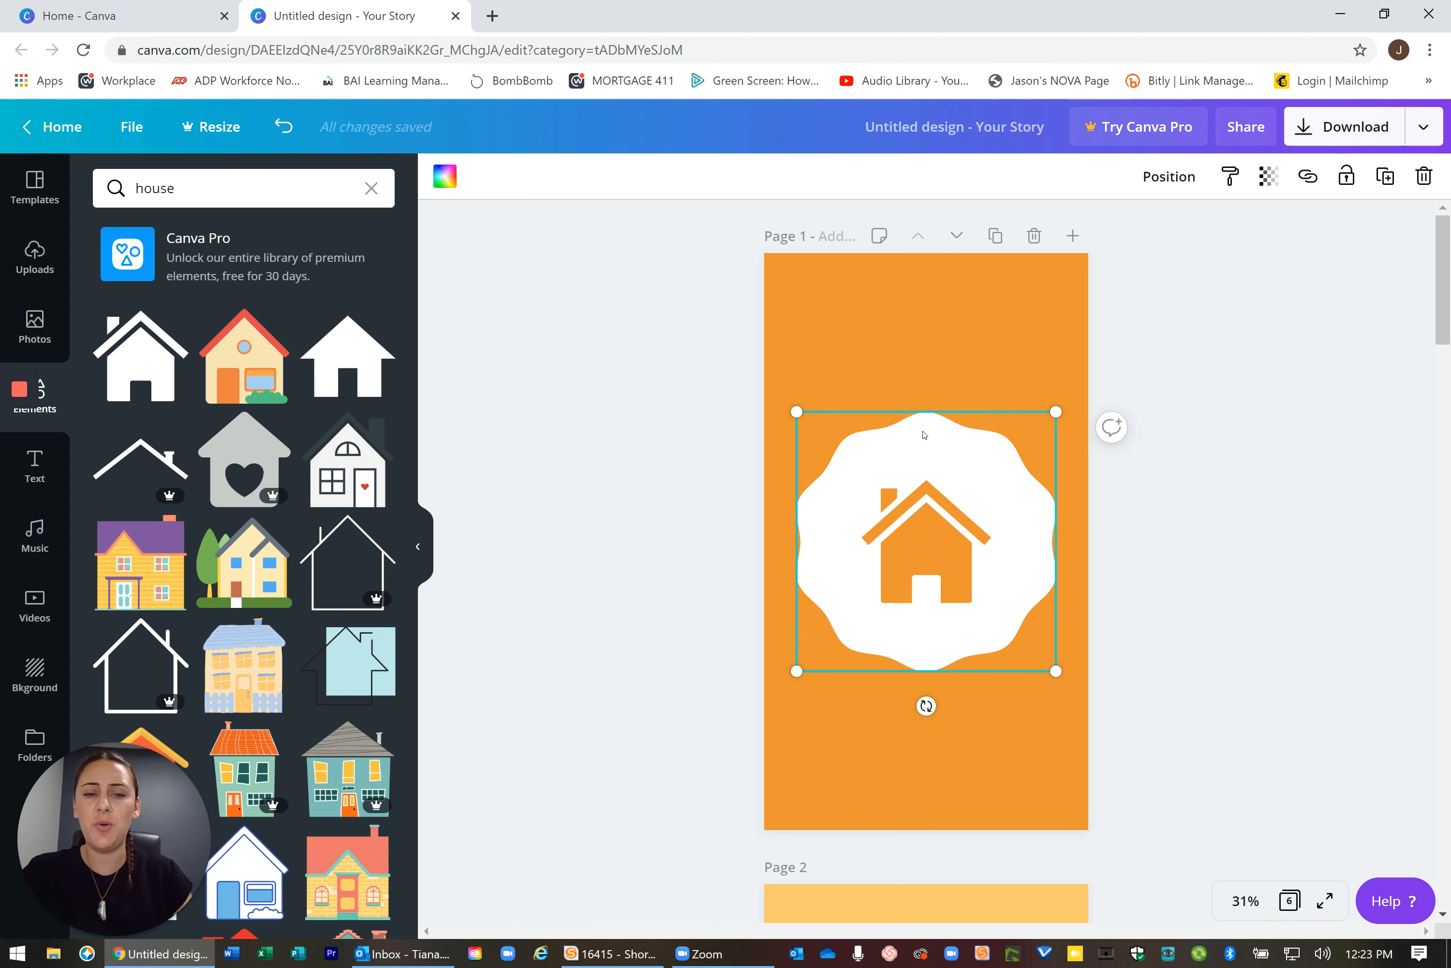
pyautogui.press('Delete')
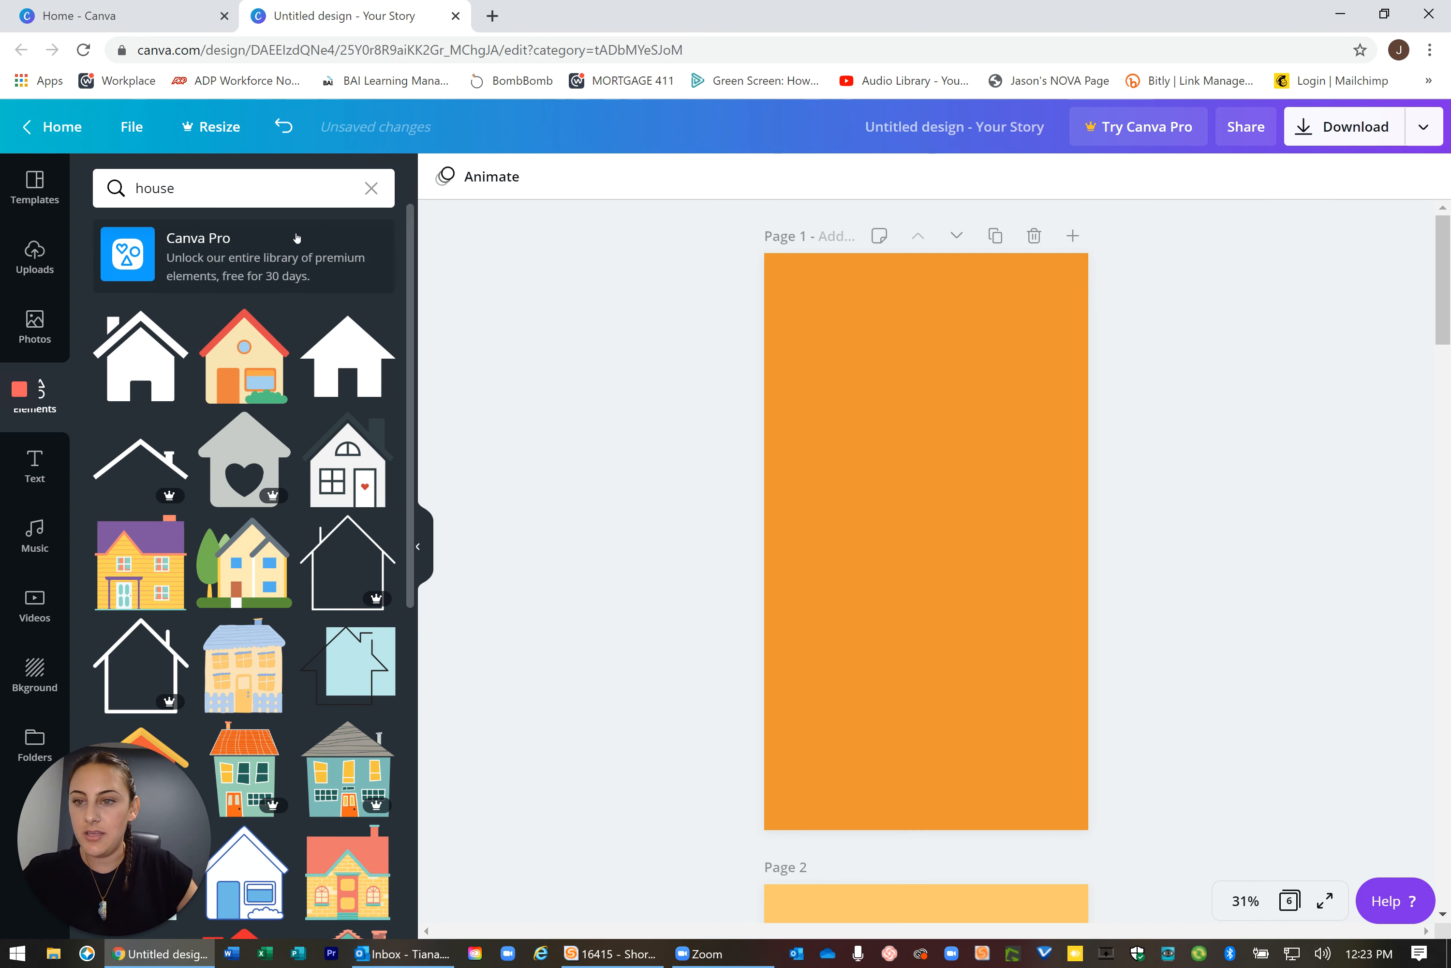
# - Replace the house search with the full shapes collection and add the square outline with sharp corners to page 1
pyautogui.click(372, 192)
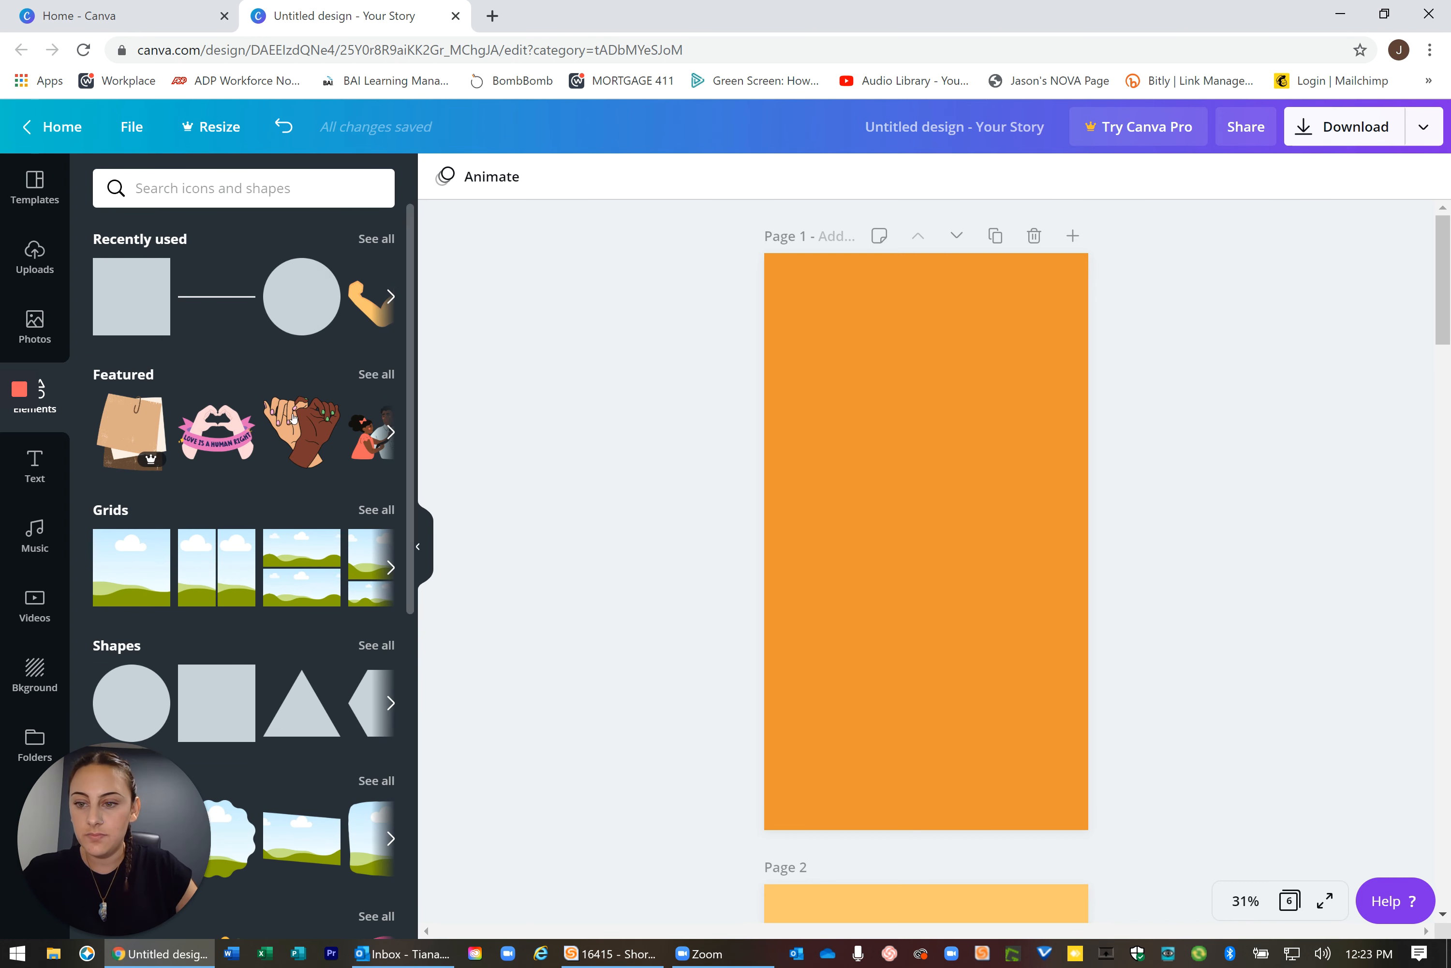
pyautogui.scroll(-3, 294, 419)
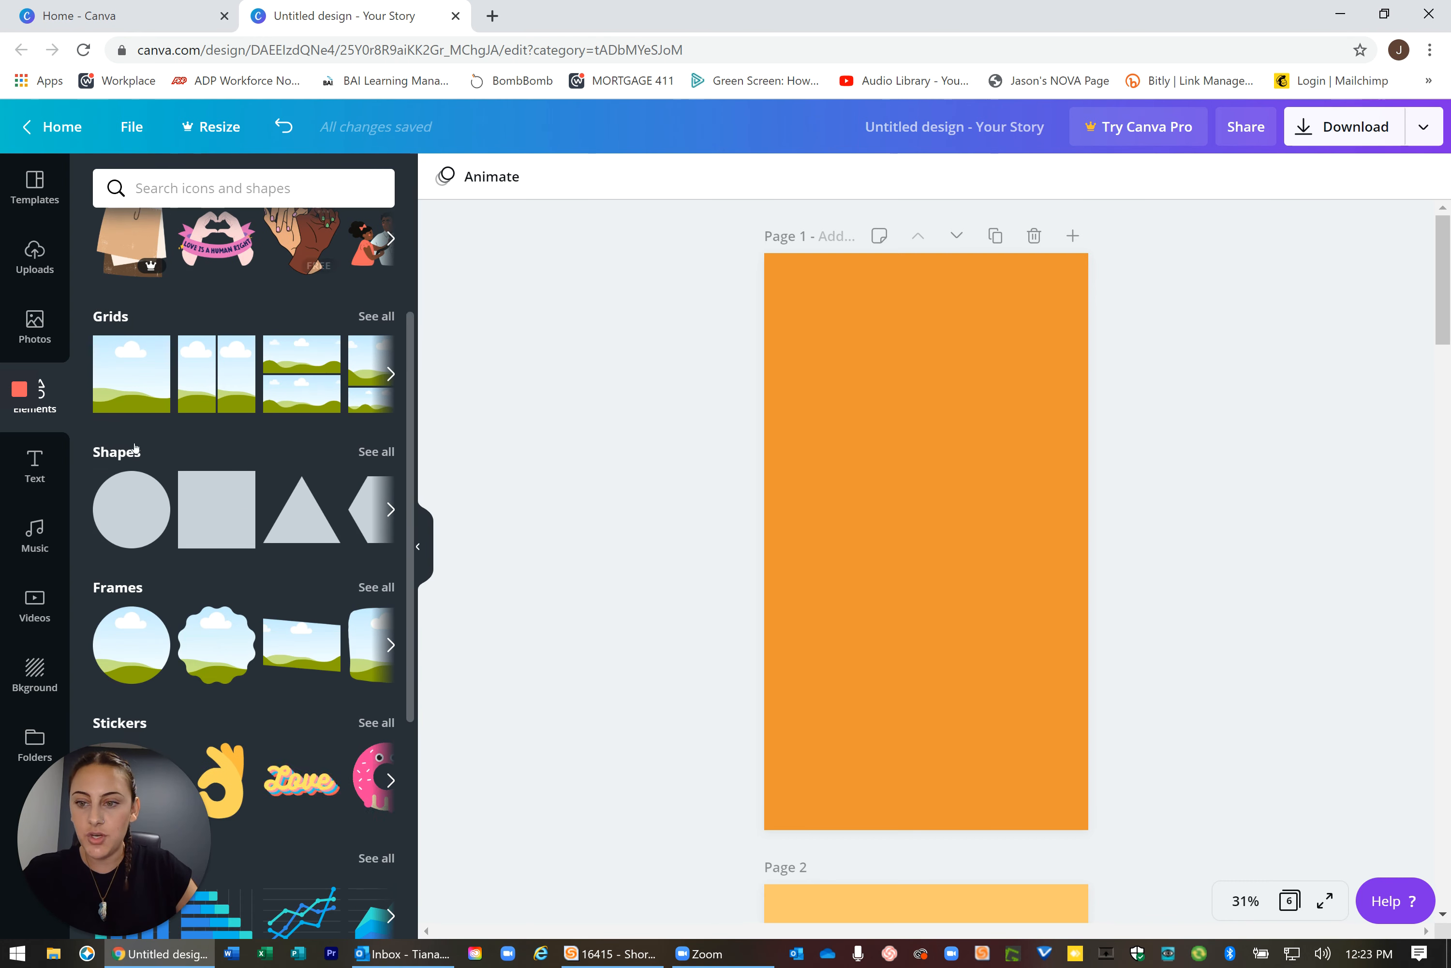
pyautogui.click(378, 451)
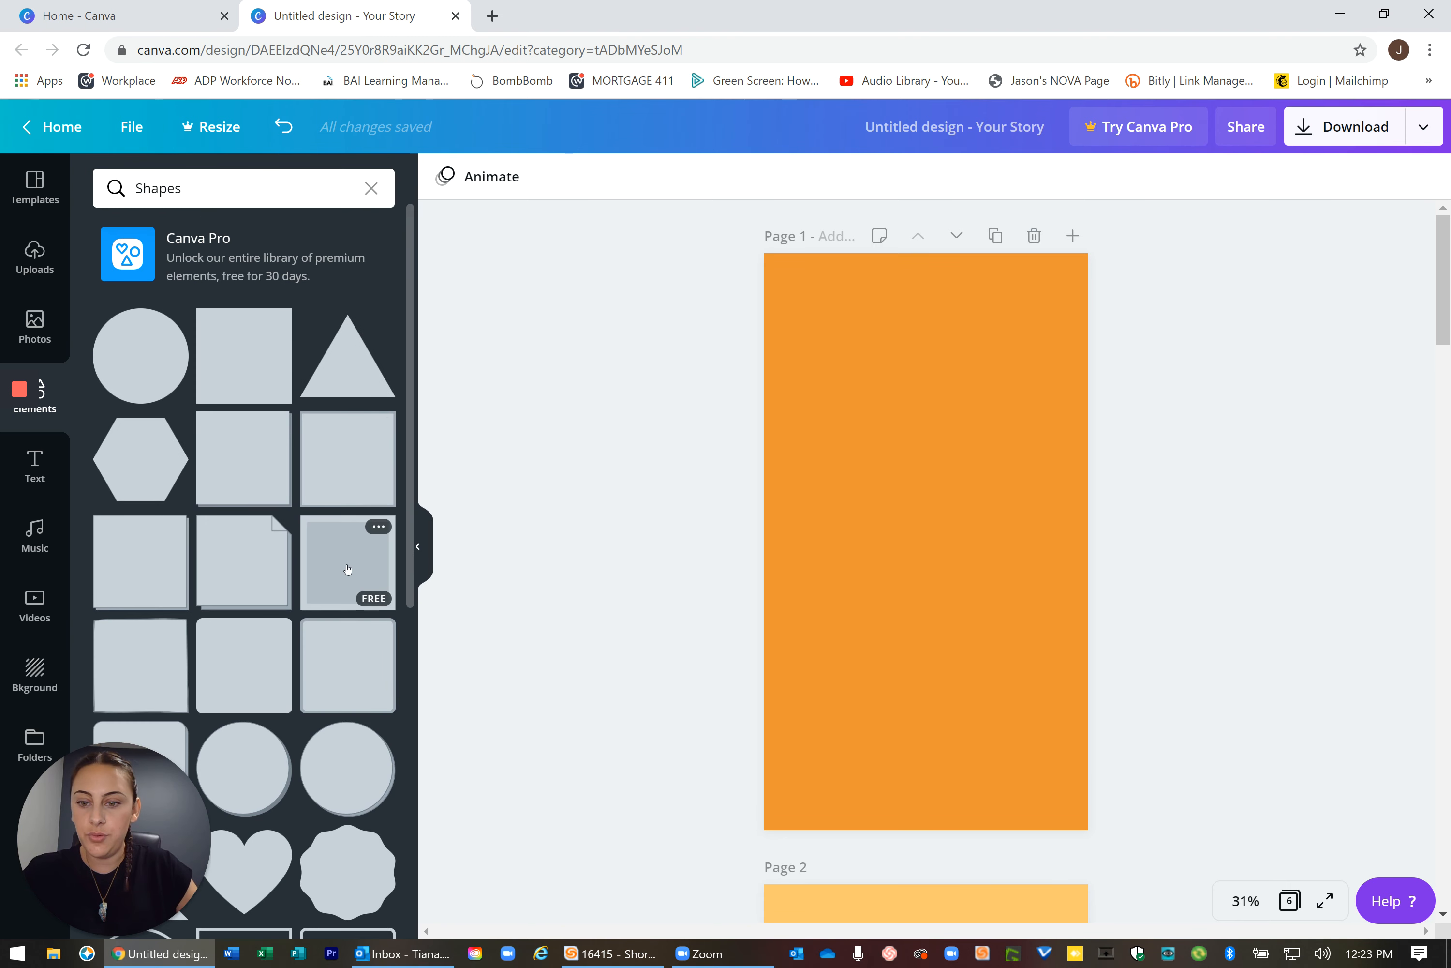
pyautogui.scroll(-2, 346, 574)
pyautogui.scroll(-3, 345, 564)
pyautogui.scroll(-2, 175, 334)
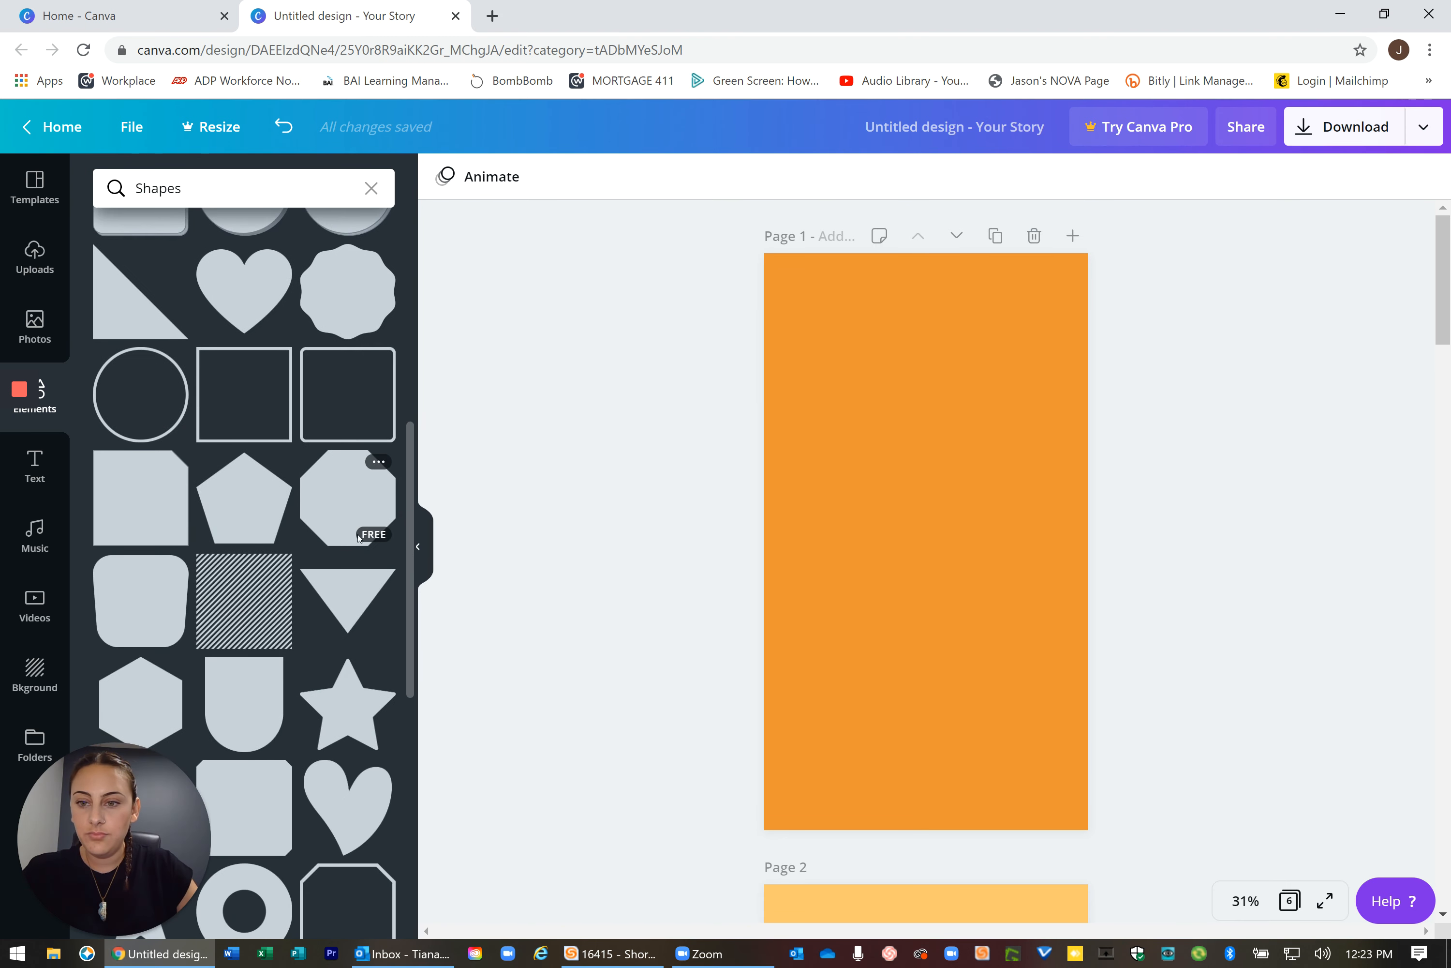
pyautogui.click(210, 368)
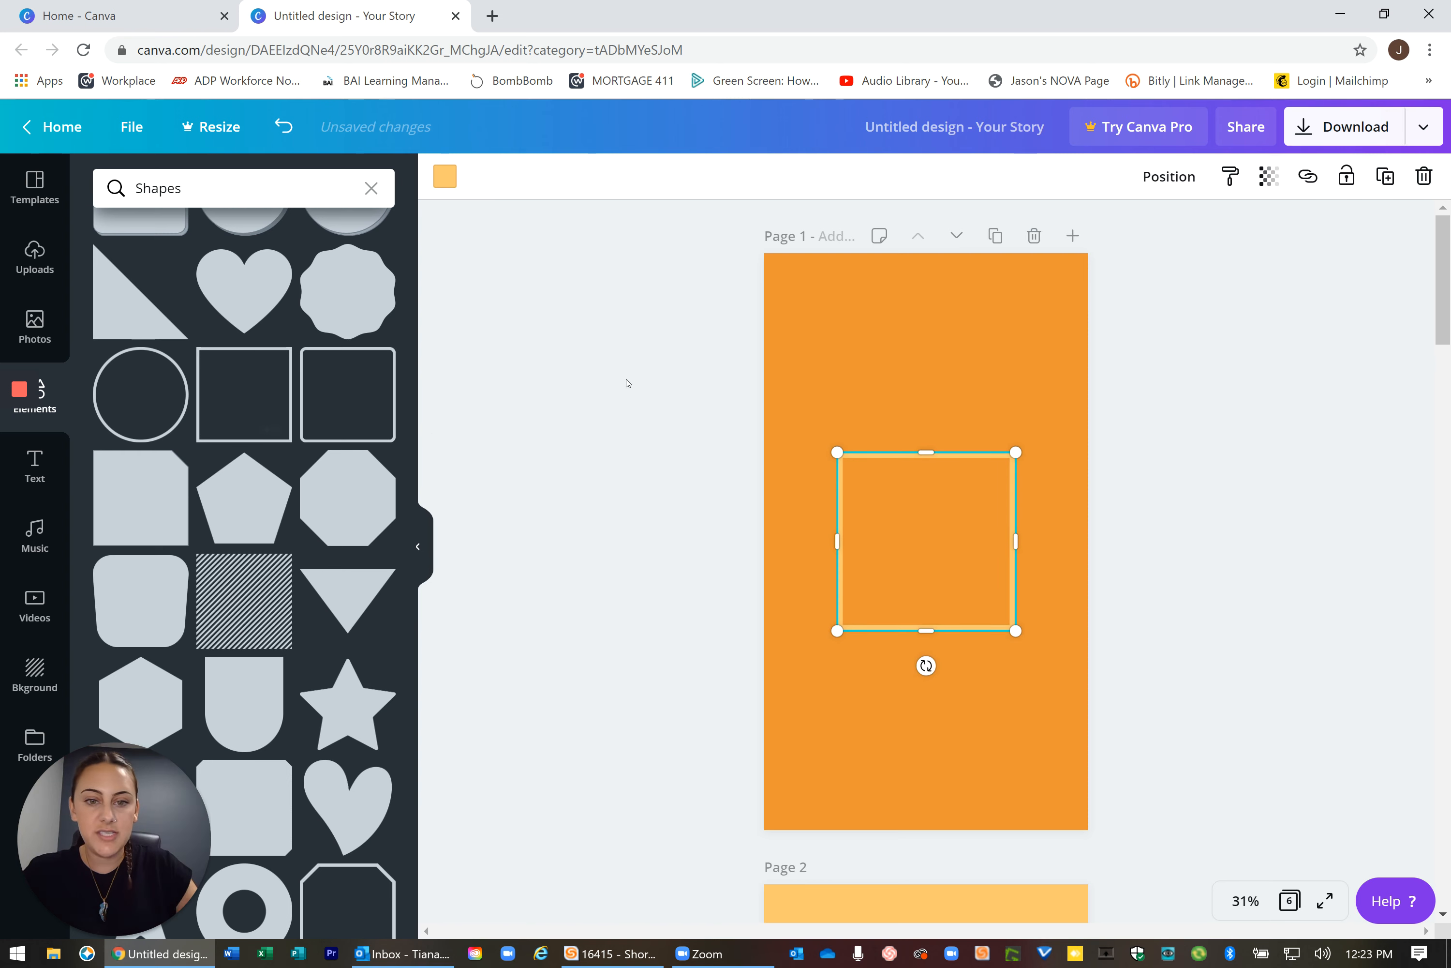
# - Enlarge the square outline on page 1, centre it on the page around the house icon and color it white
pyautogui.moveTo(841, 441); pyautogui.dragTo(786, 400)
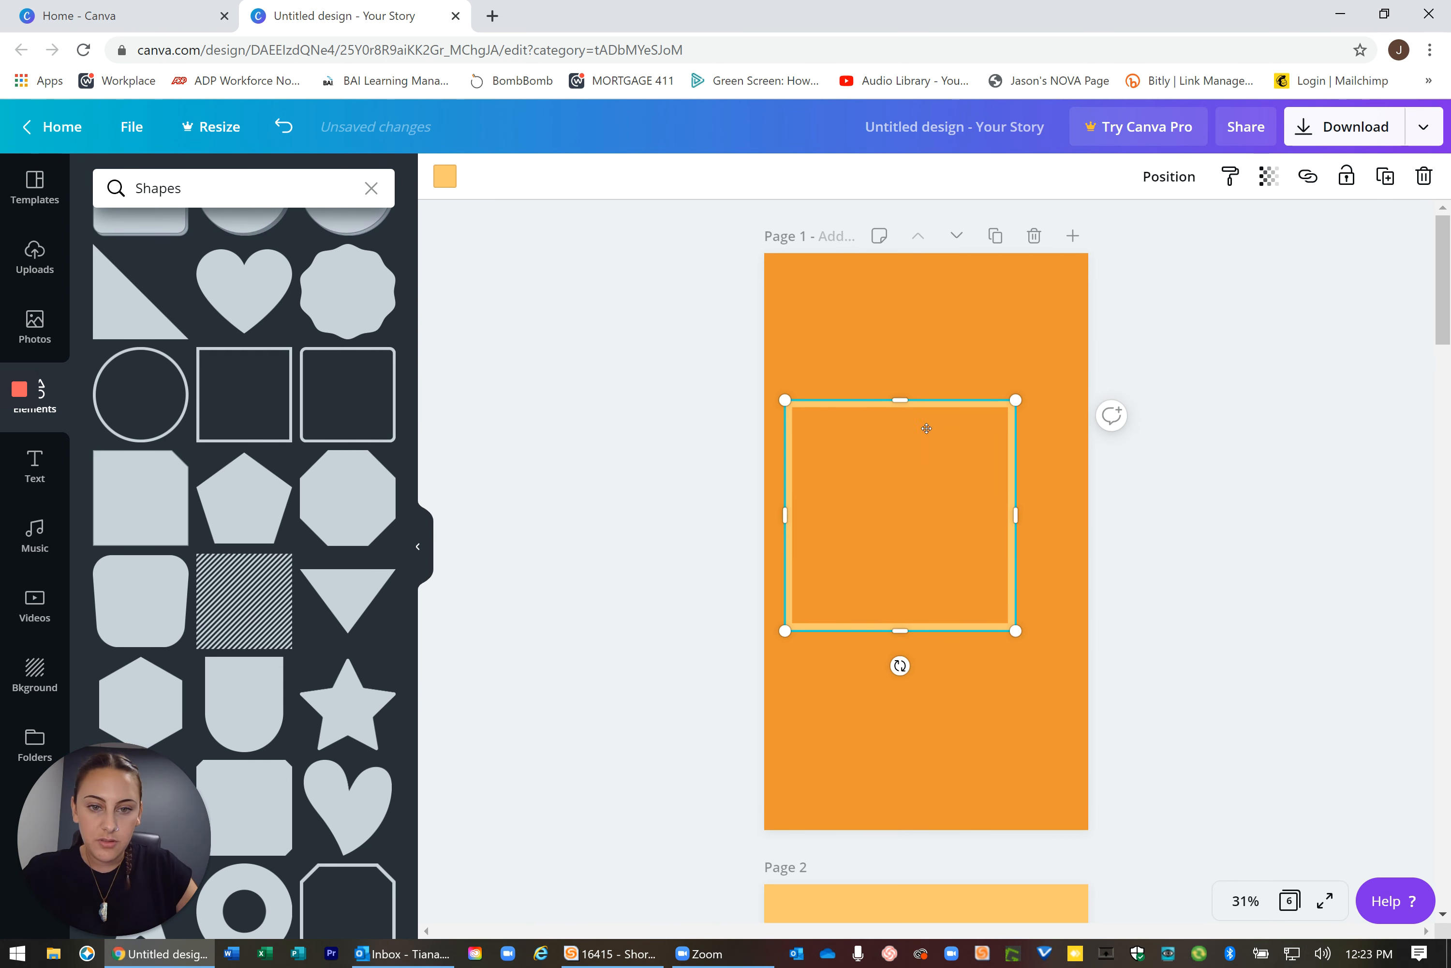
pyautogui.moveTo(927, 428); pyautogui.dragTo(952, 454)
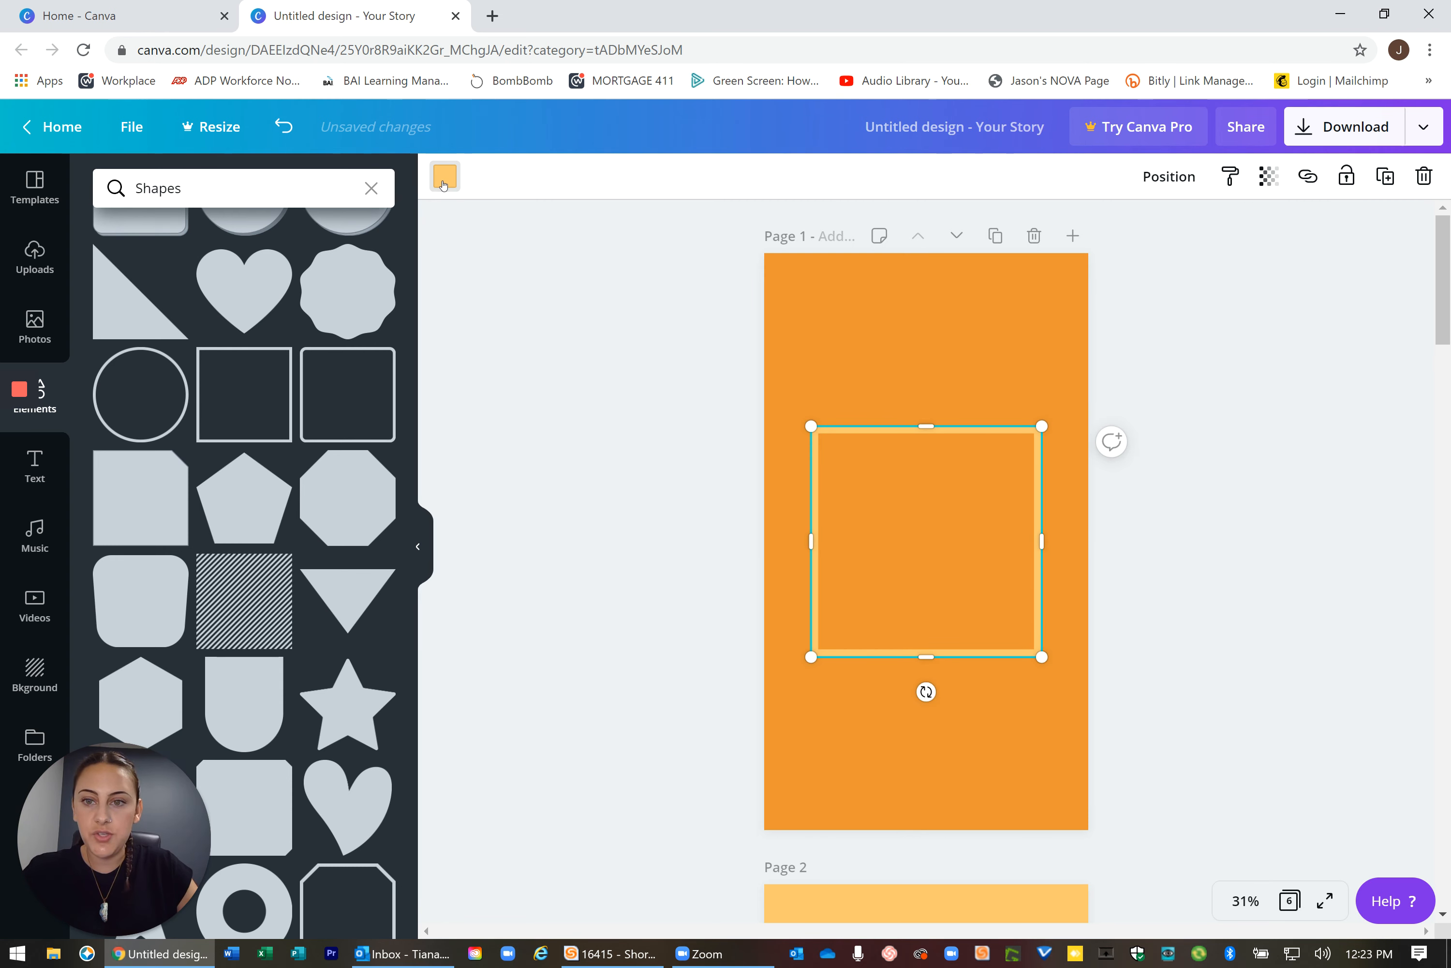
pyautogui.click(444, 183)
pyautogui.click(364, 601)
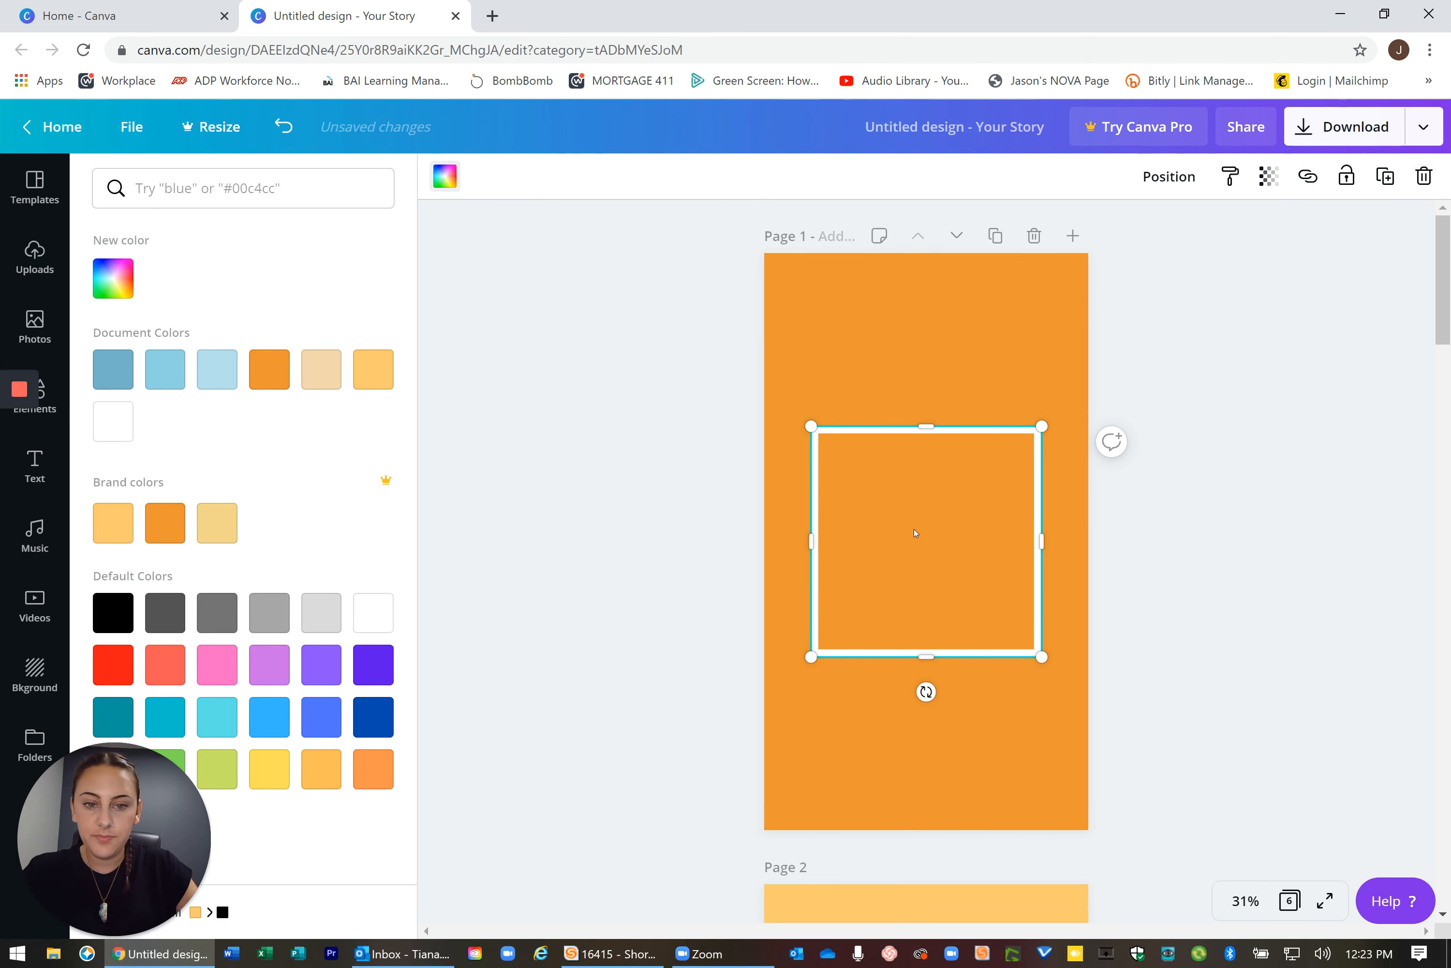
pyautogui.click(1169, 176)
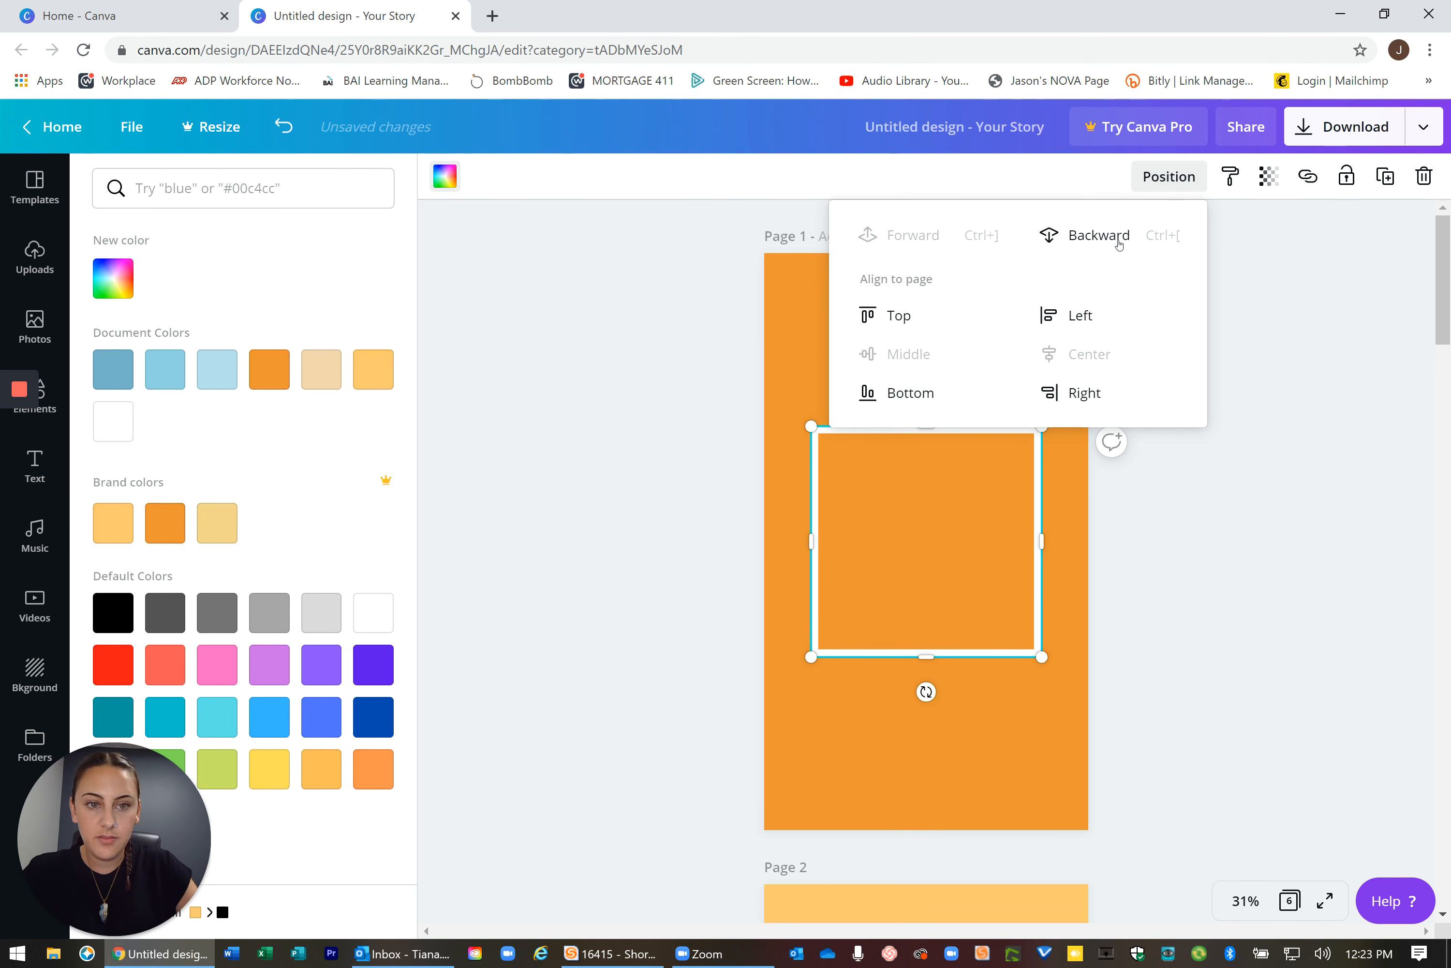
# - Recolor the house icon inside the square outline white and deselect it
pyautogui.click(906, 537)
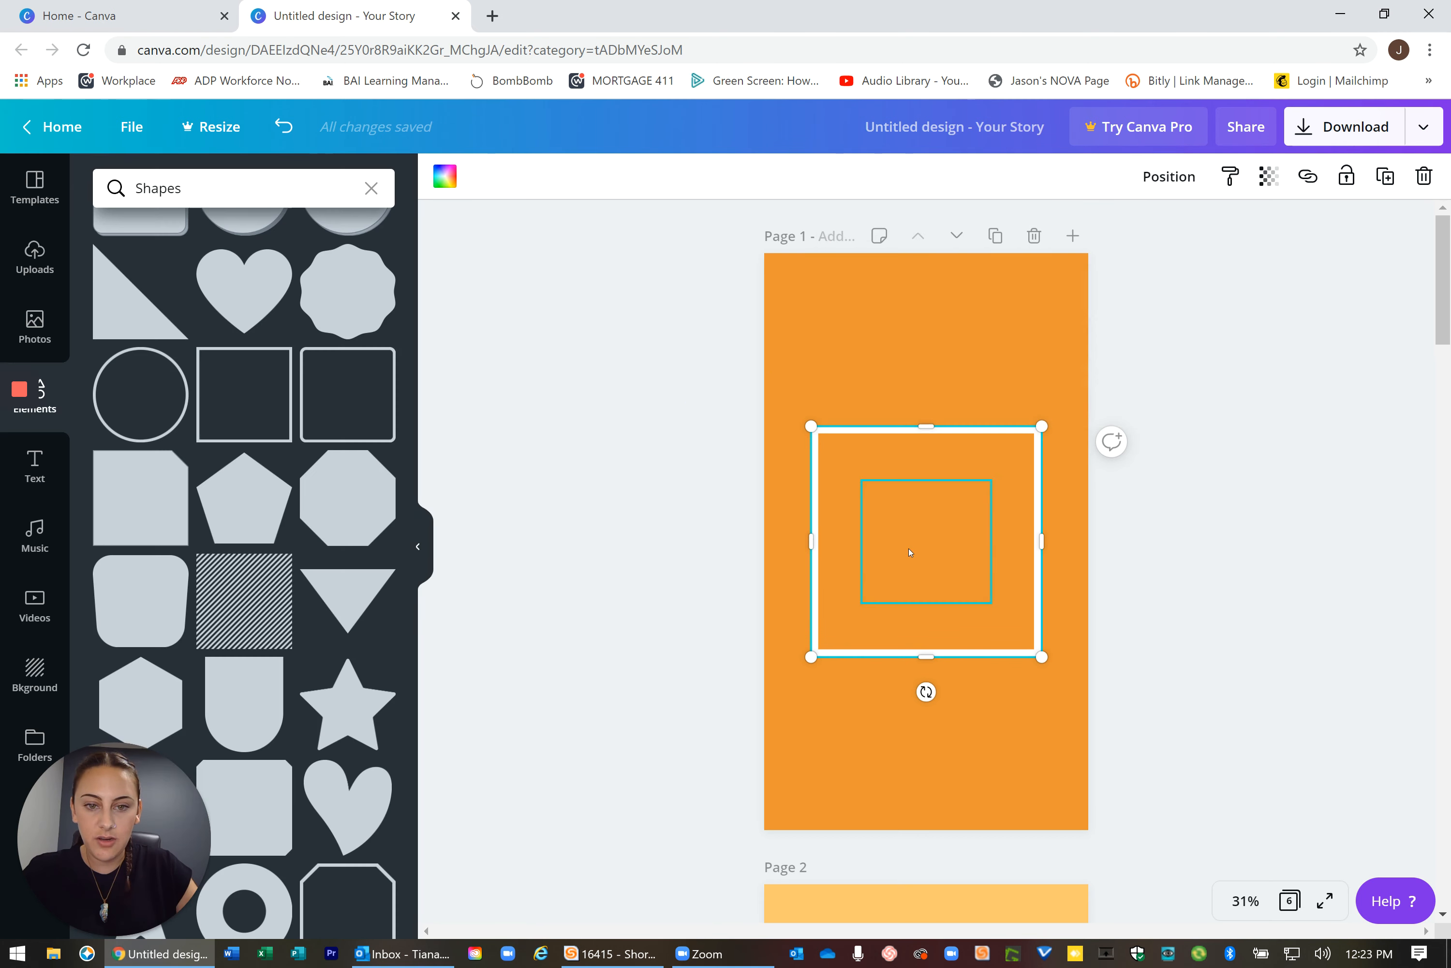
pyautogui.click(445, 177)
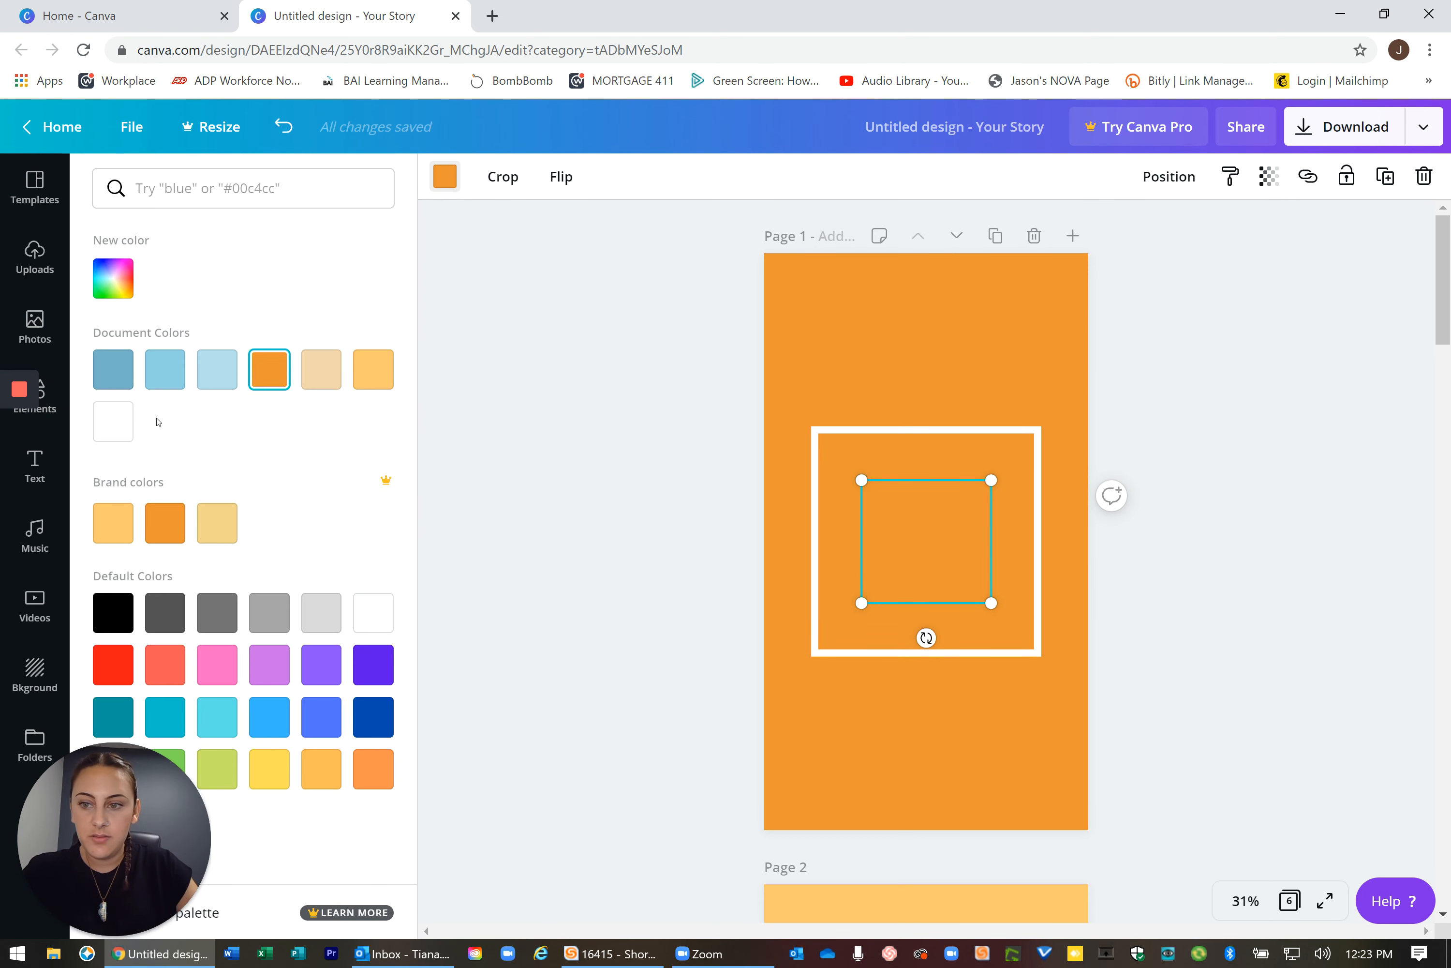
pyautogui.click(118, 424)
pyautogui.click(1250, 398)
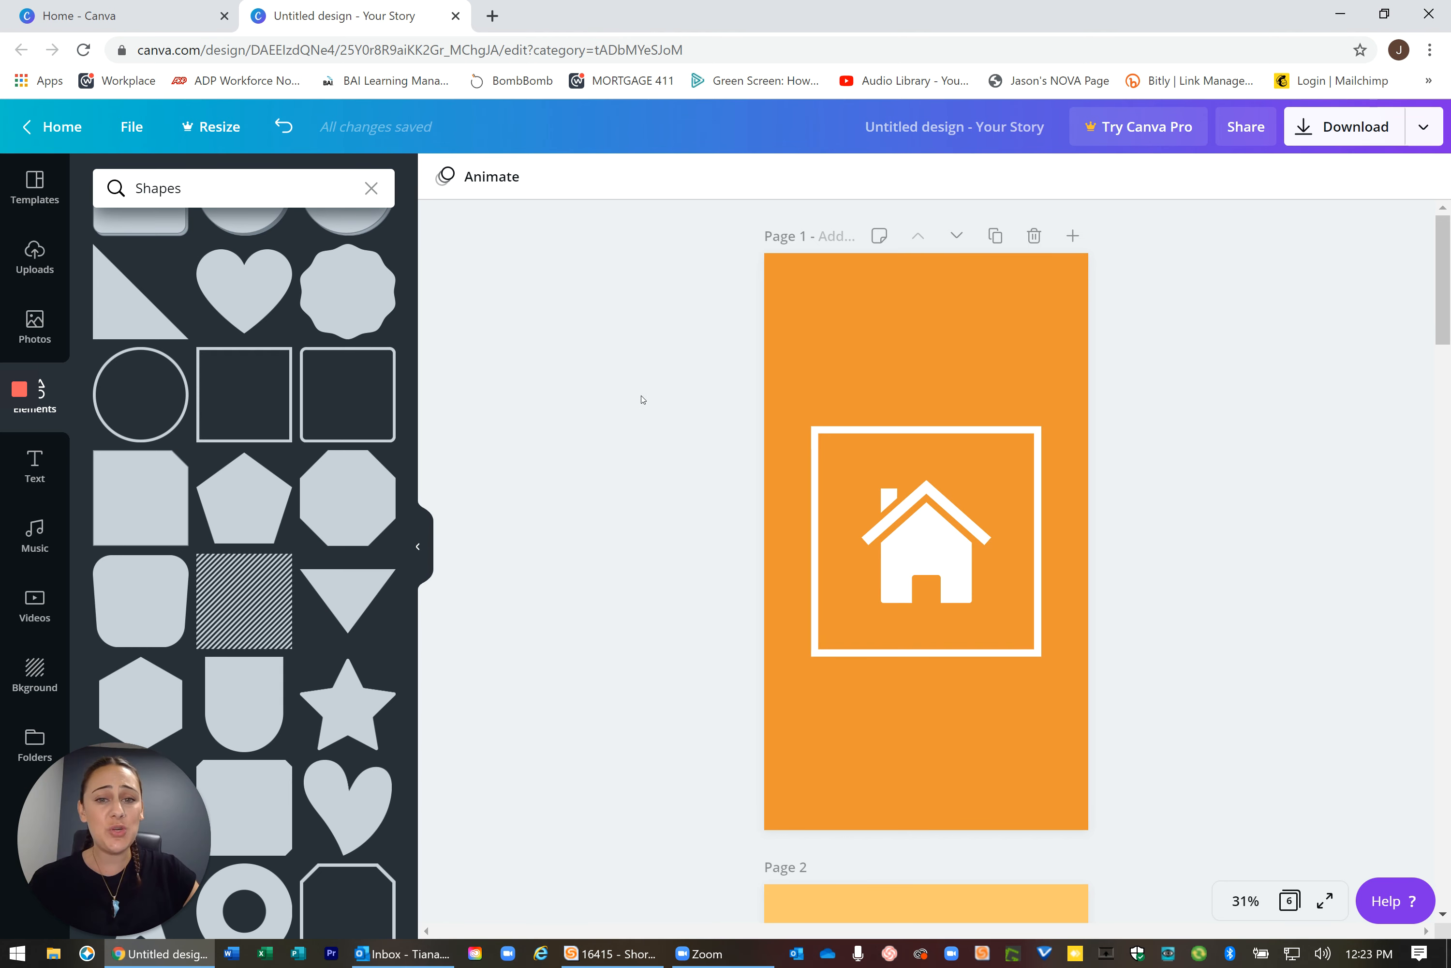
# - Change the background of page 1 to black, trying the medium blue document color first
pyautogui.click(846, 288)
pyautogui.click(445, 176)
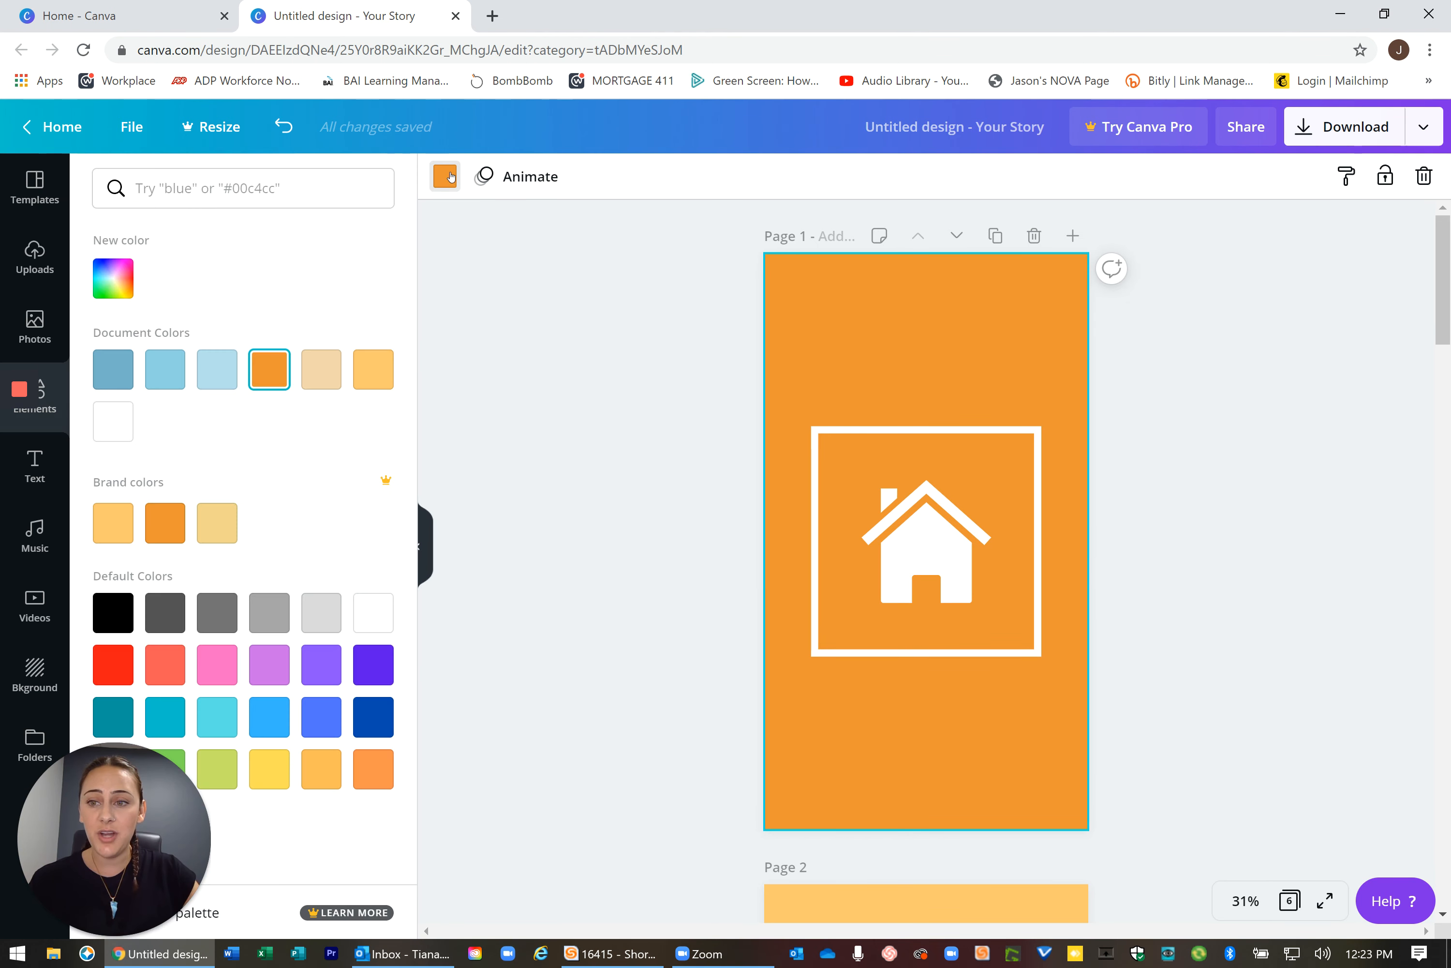
pyautogui.click(114, 369)
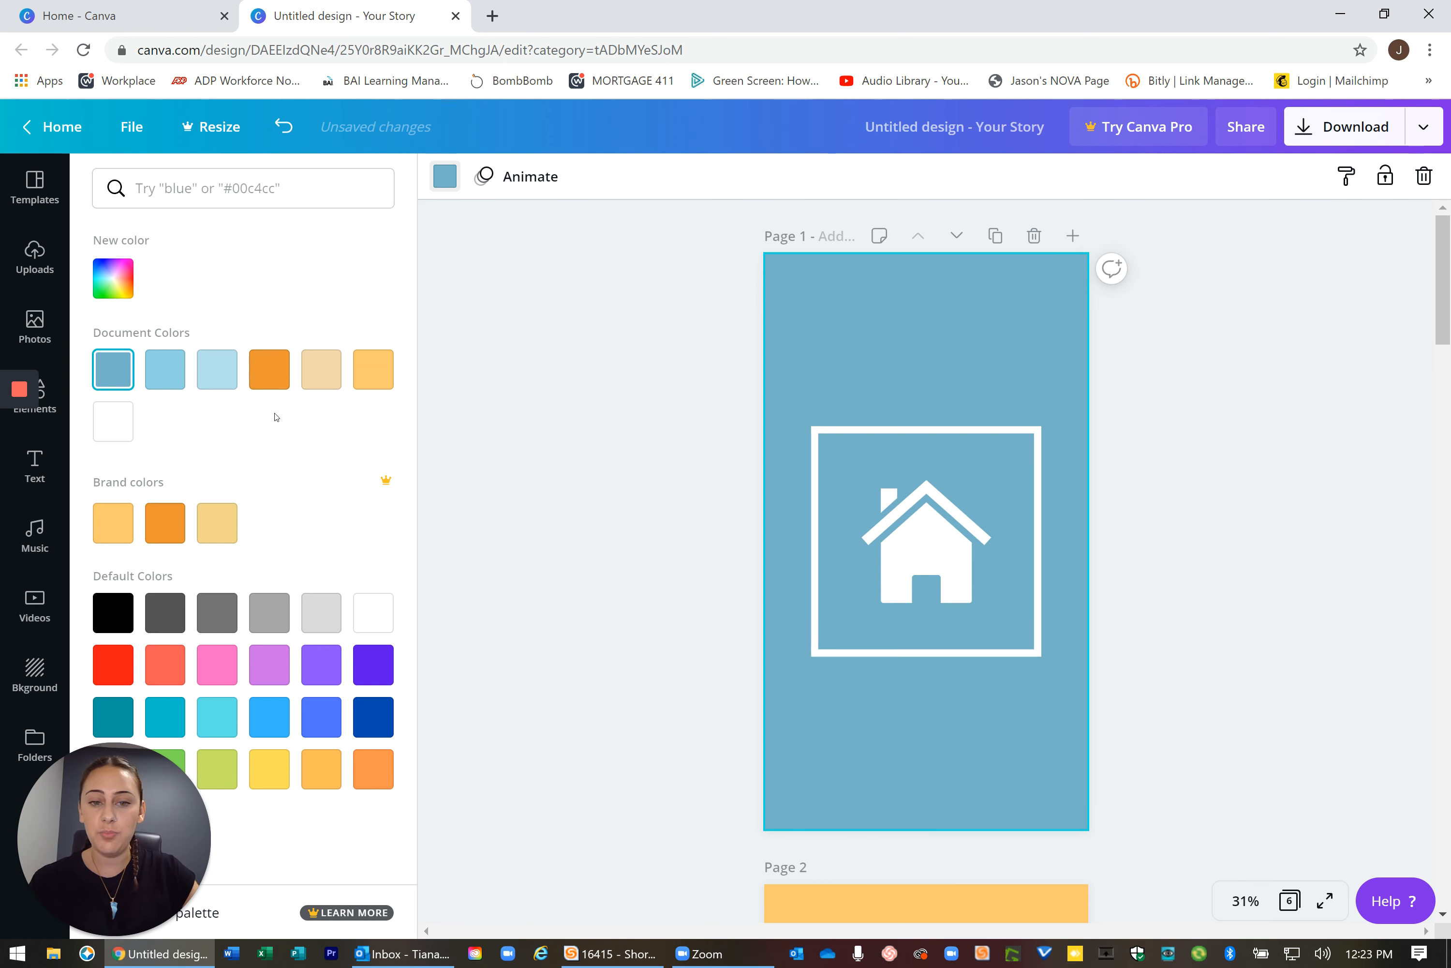
pyautogui.click(118, 612)
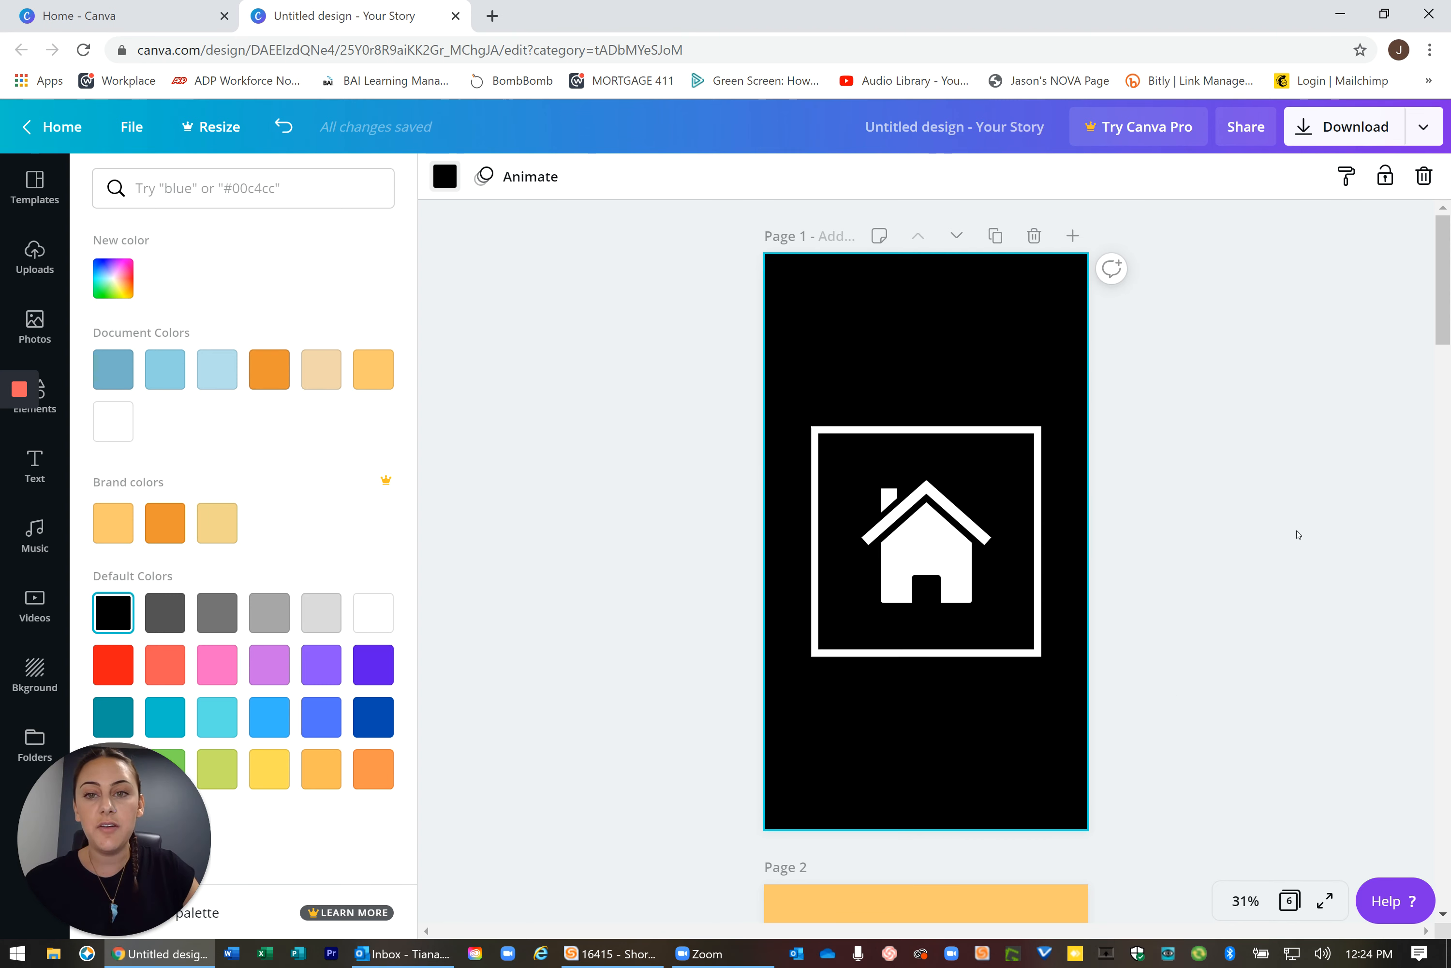
pyautogui.scroll(-3, 1273, 587)
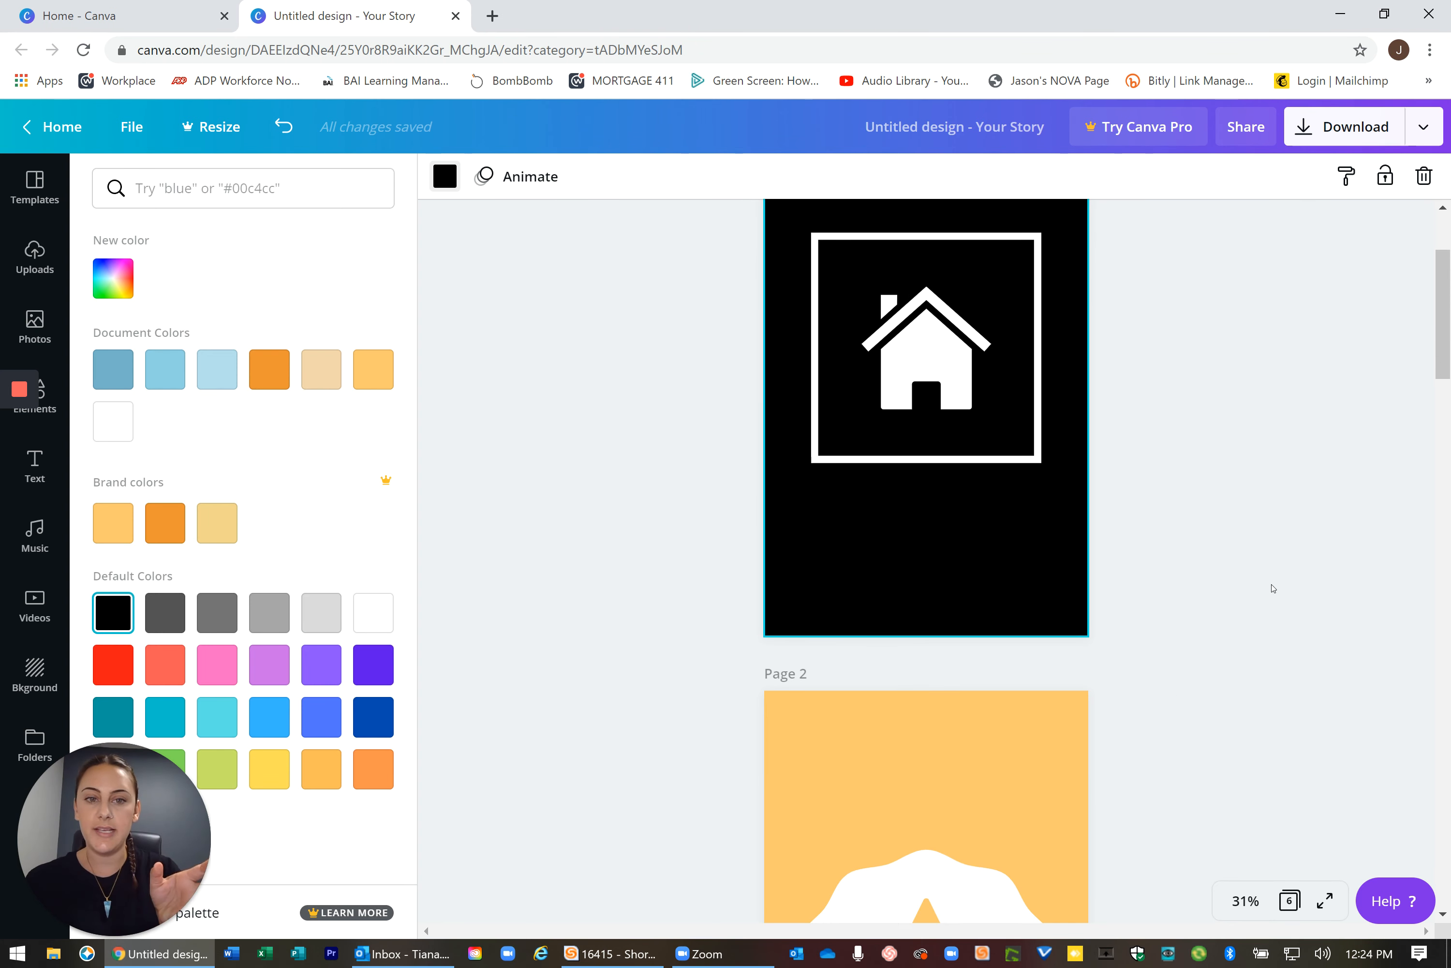
pyautogui.scroll(3, 1308, 548)
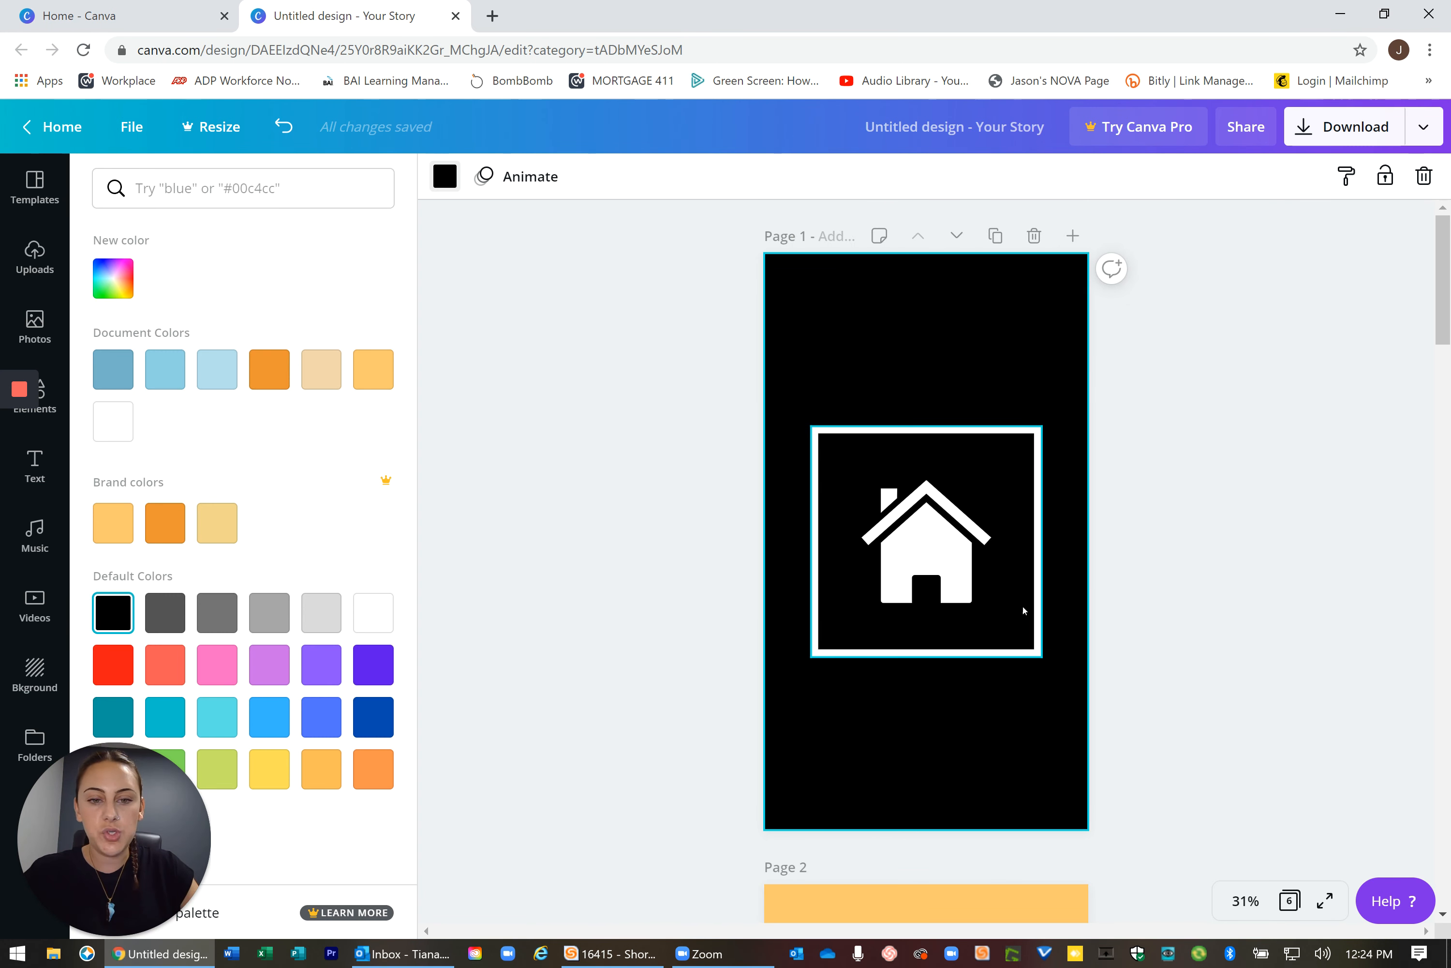
pyautogui.scroll(-3, 572, 509)
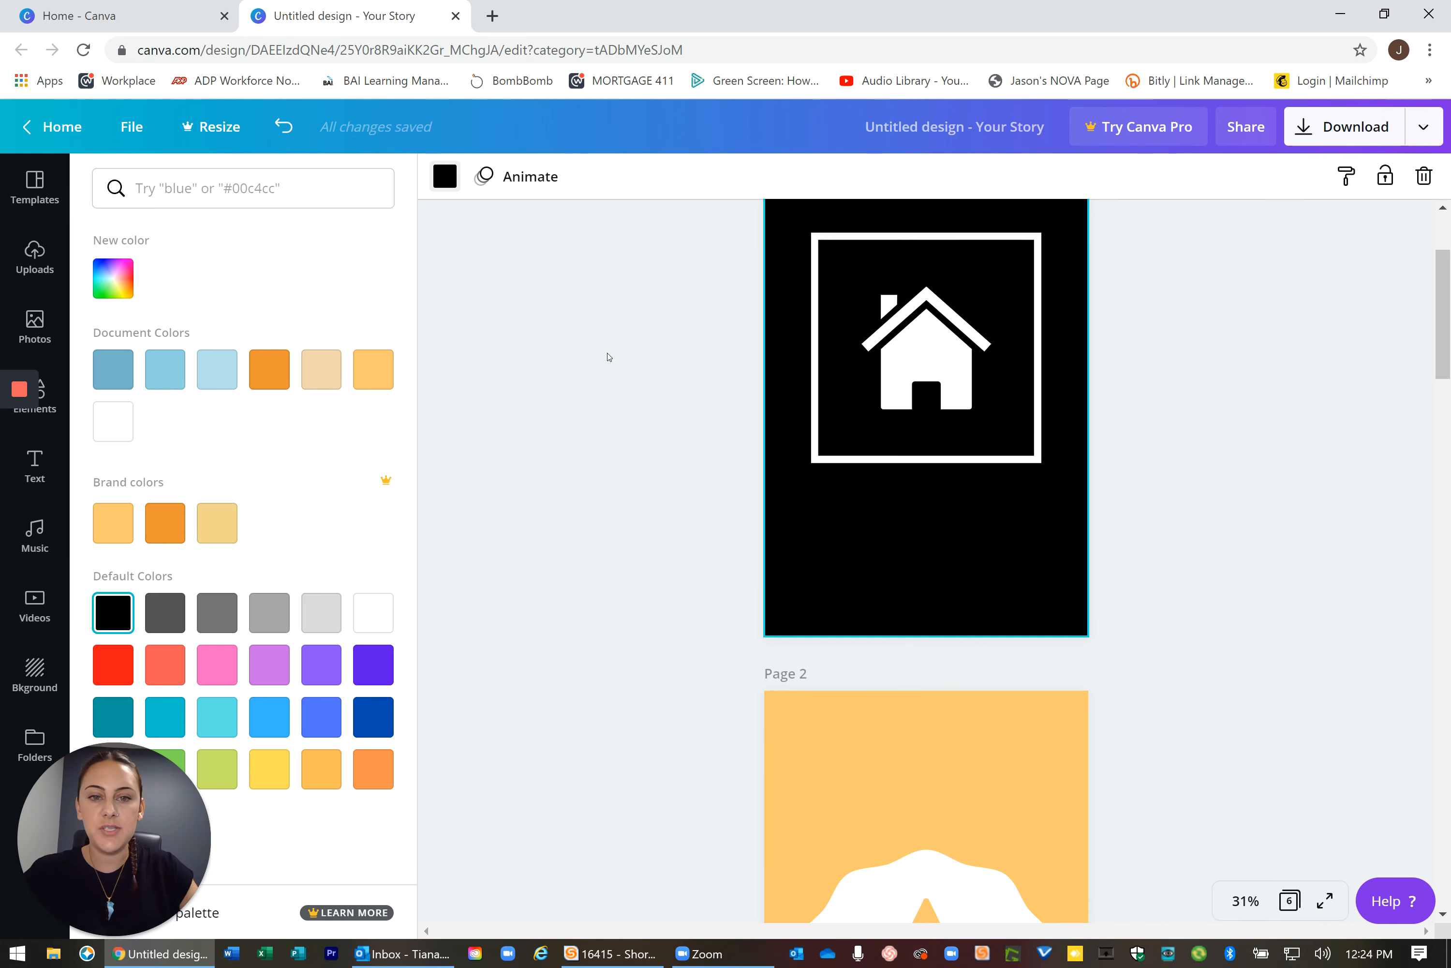
pyautogui.scroll(3, 609, 357)
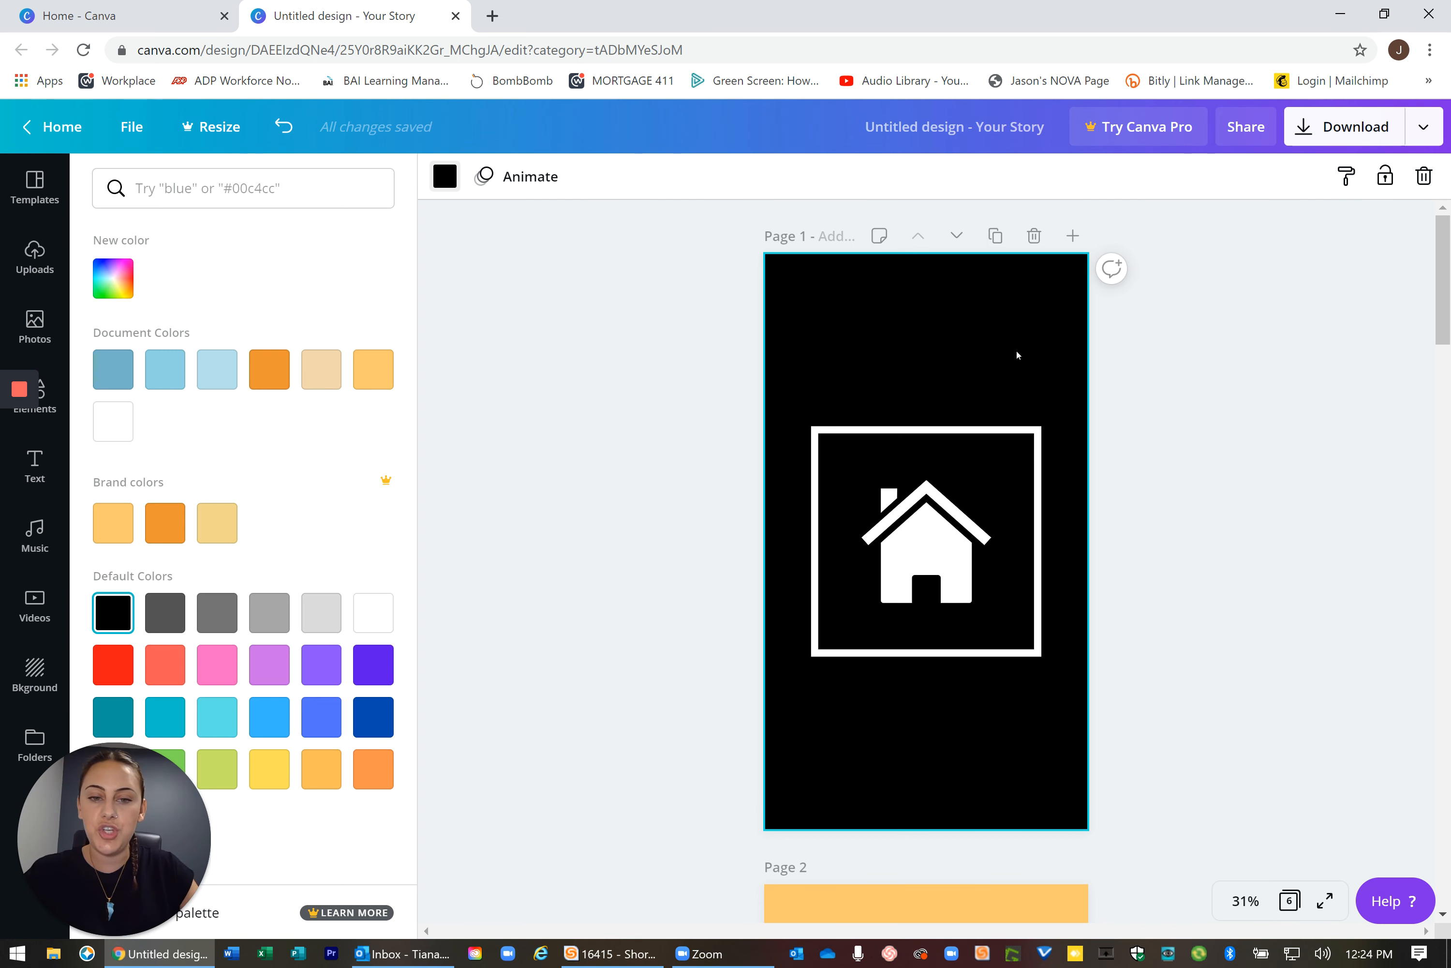
# - Duplicate page 1 and delete the house icon from the copy, keeping its white square outline
pyautogui.click(997, 238)
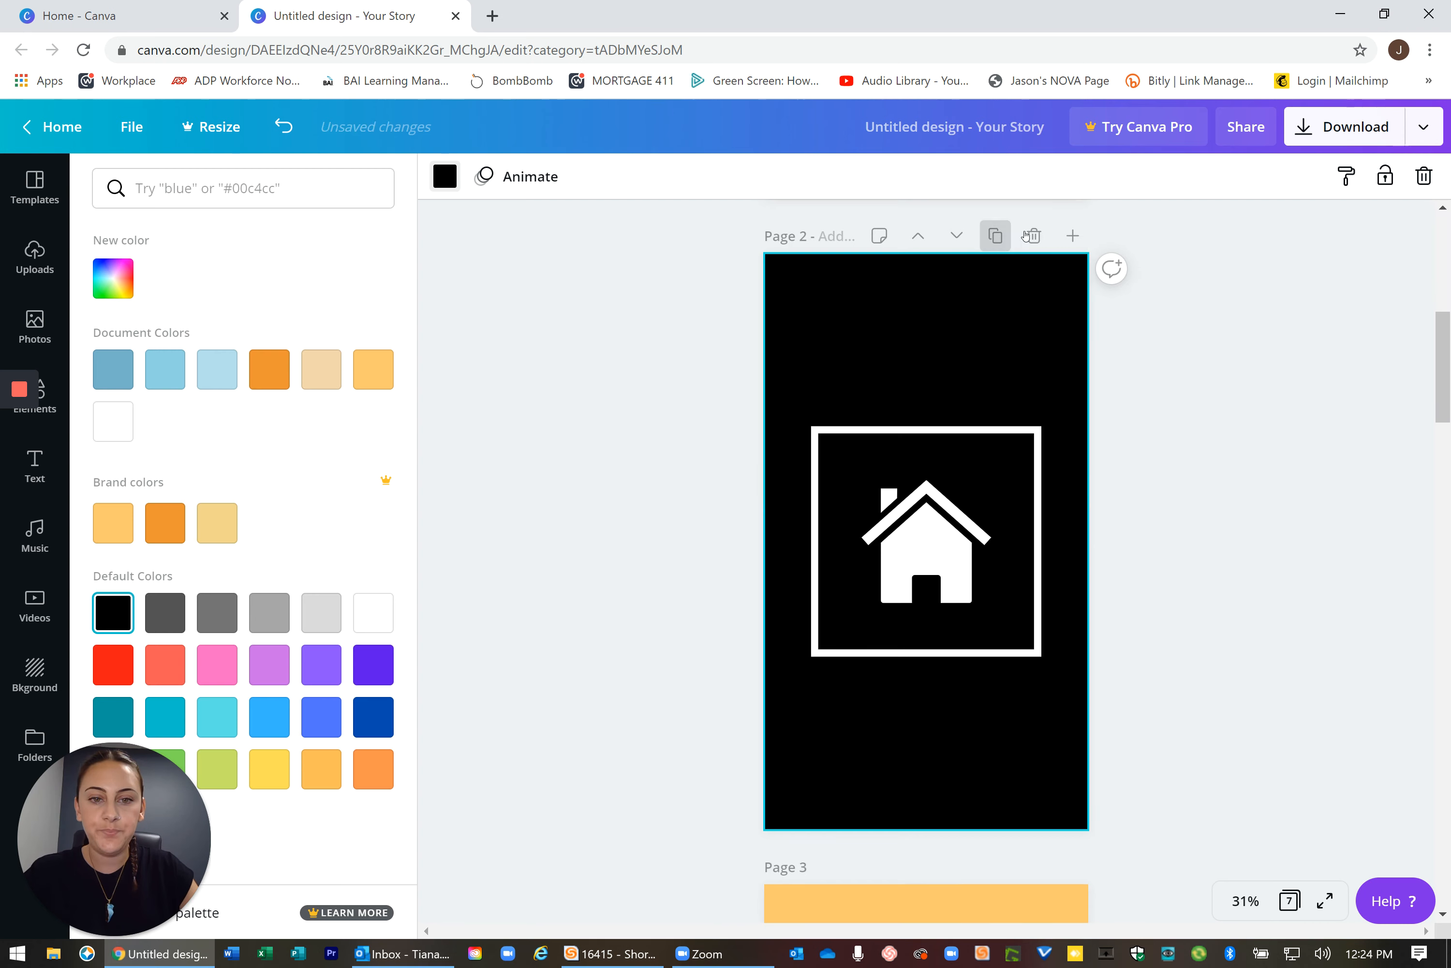
pyautogui.click(902, 514)
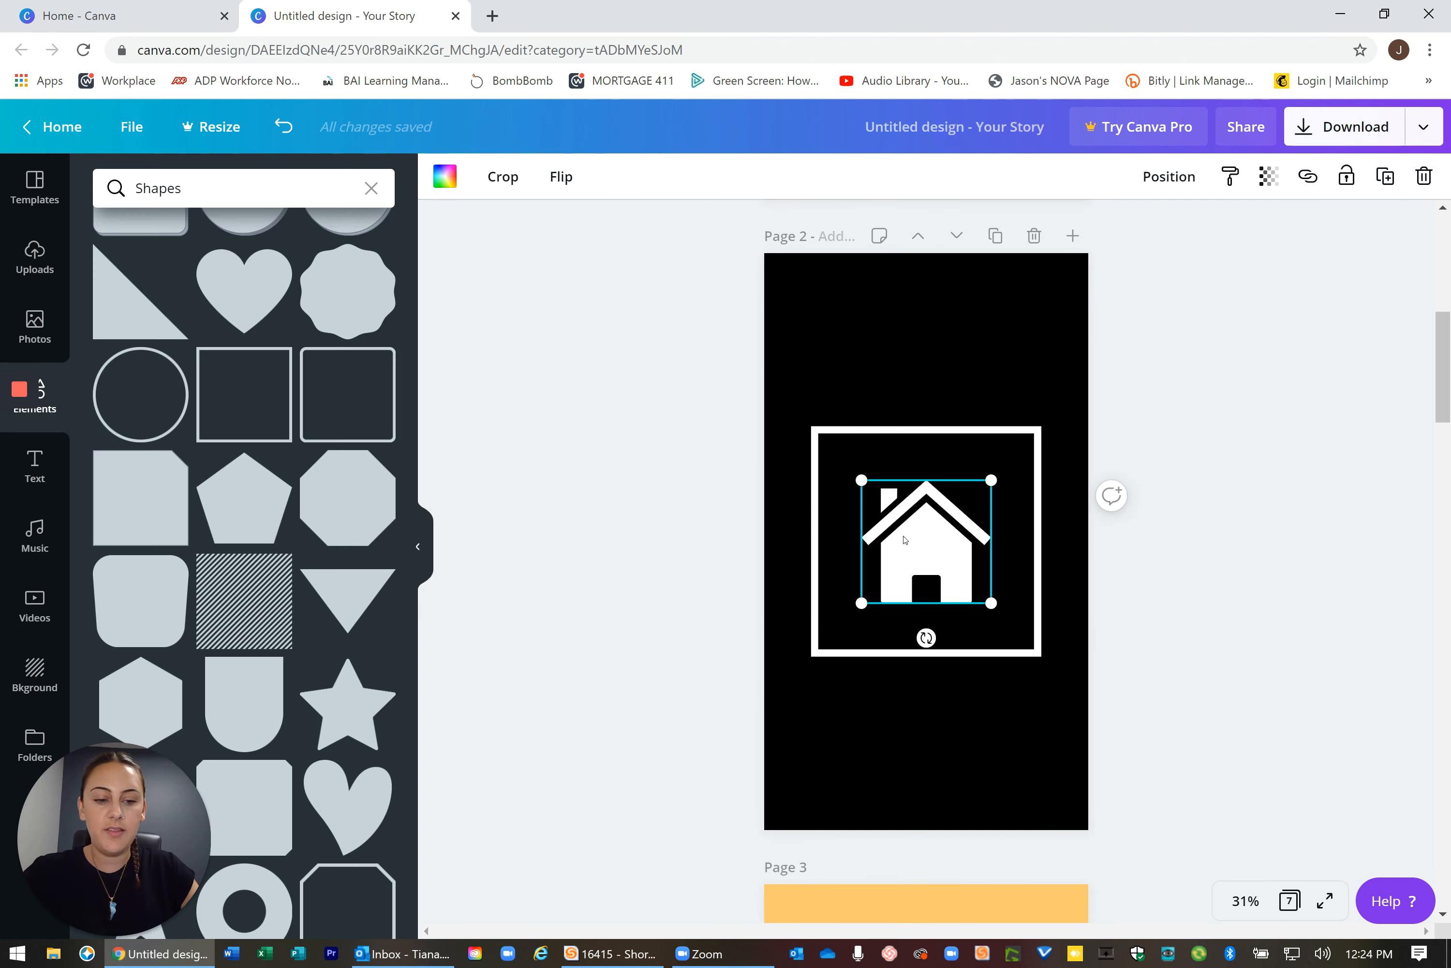
pyautogui.press('Delete')
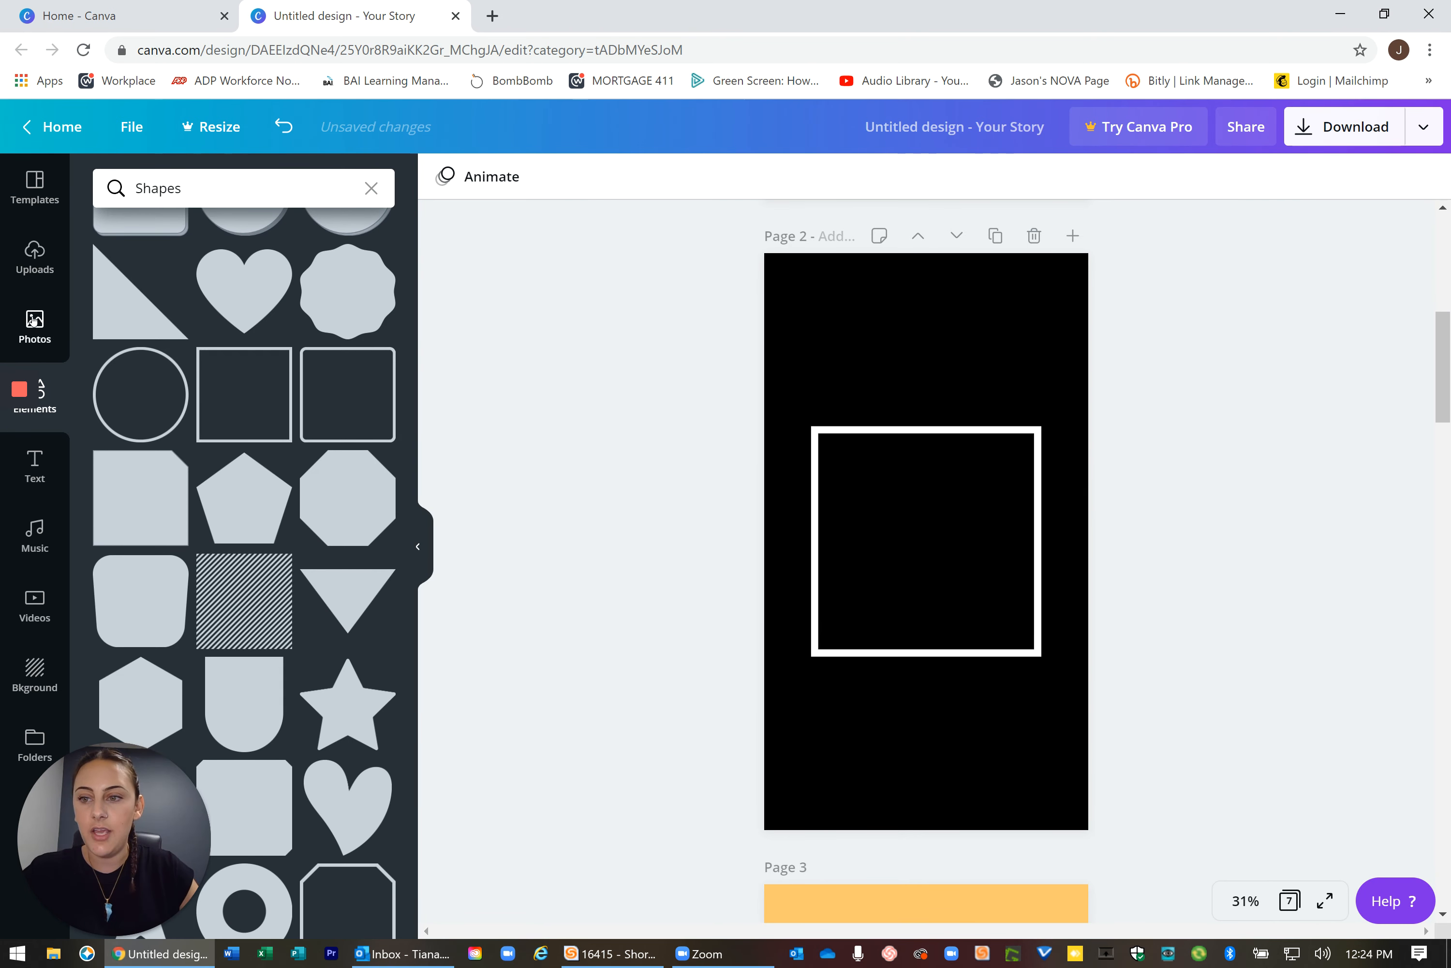
# - Search the elements for "dog" and add the free outlined dog head to page 2
pyautogui.click(371, 188)
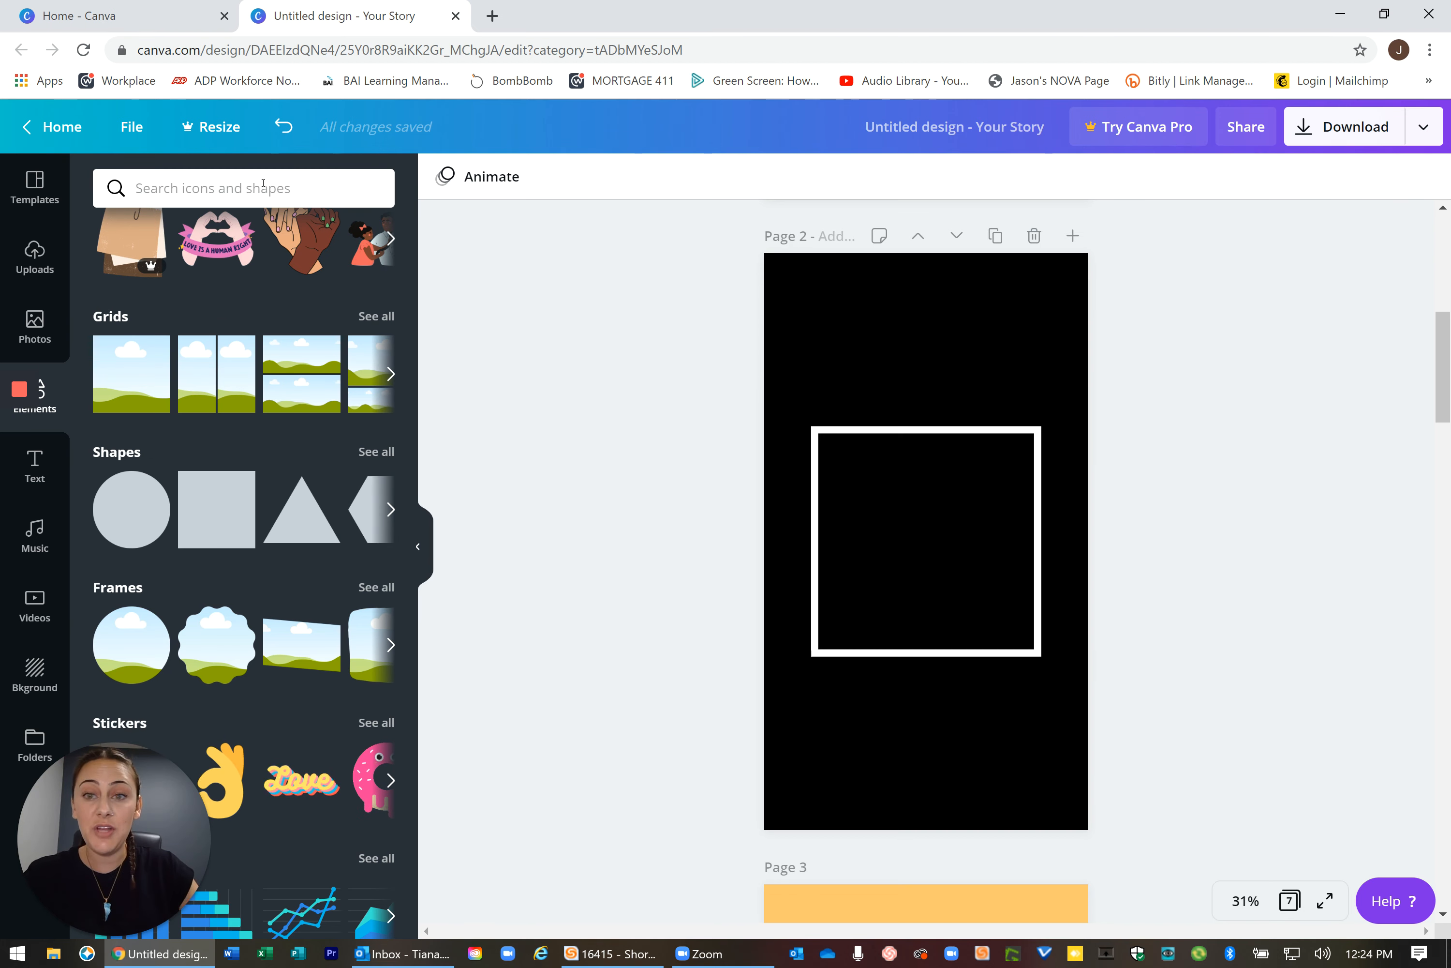
pyautogui.write('dog')
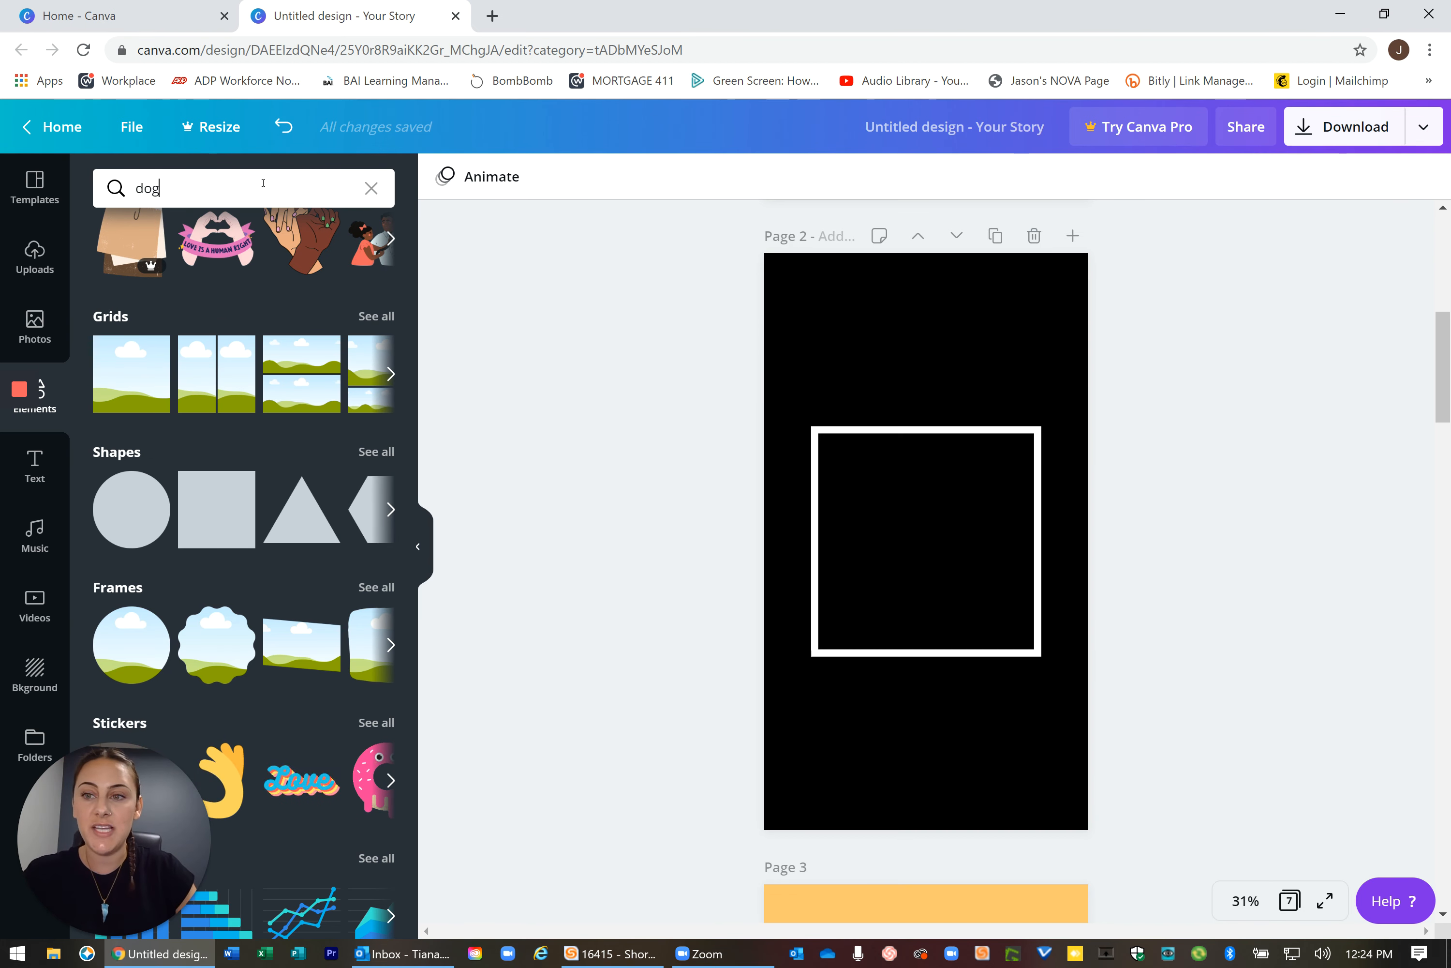
pyautogui.press('Return')
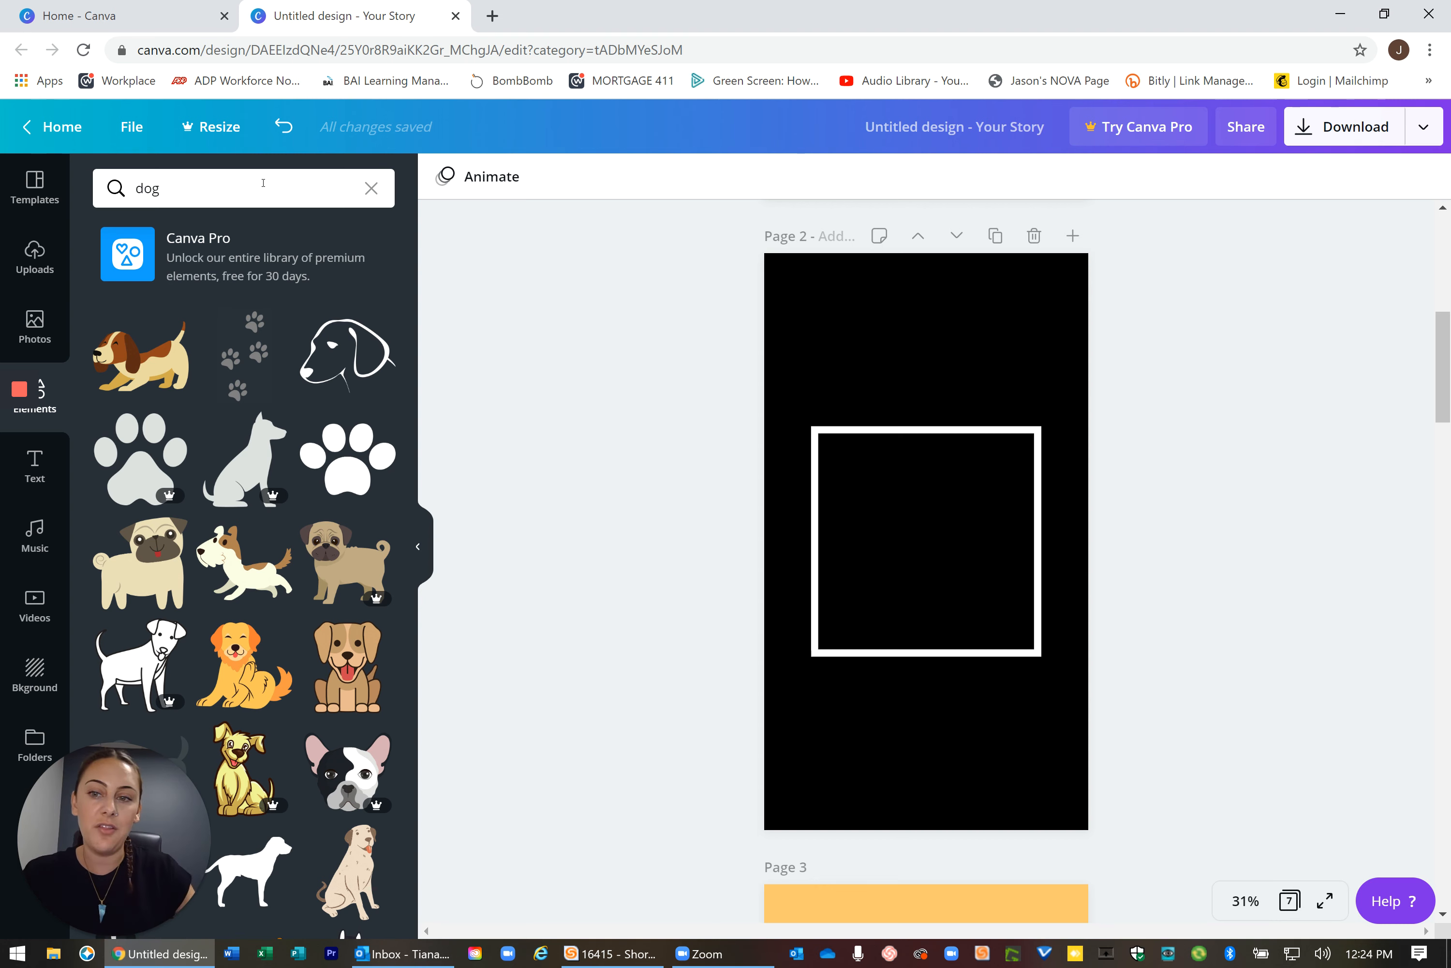
pyautogui.click(373, 320)
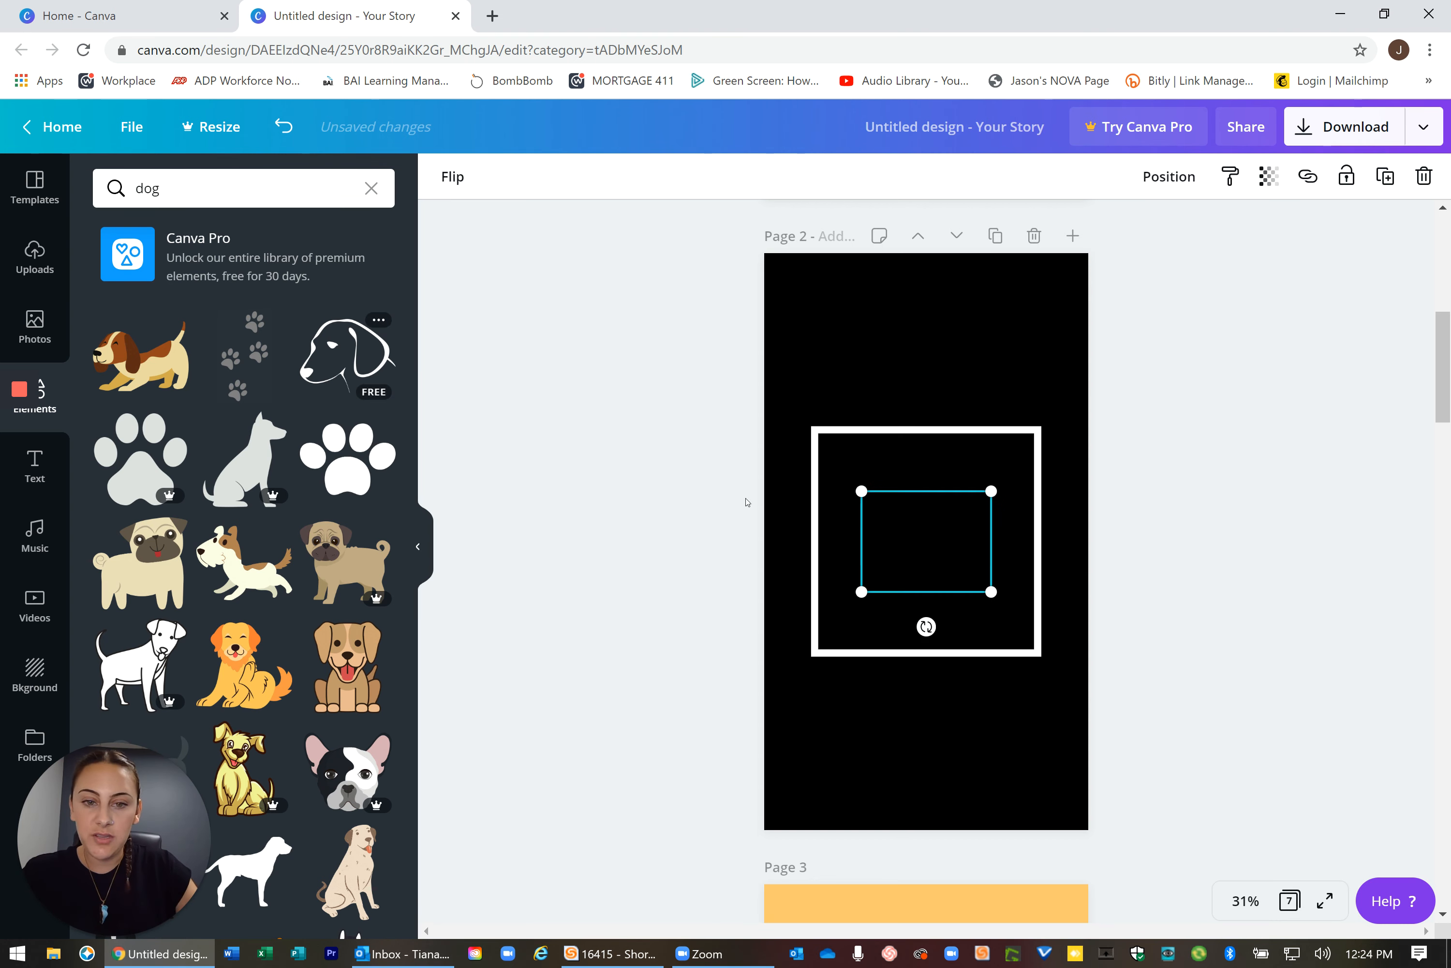
# - Enlarge the dog head to about 504 by 391, centre it in the square outline, color it white and deselect it
pyautogui.moveTo(862, 494); pyautogui.dragTo(839, 477)
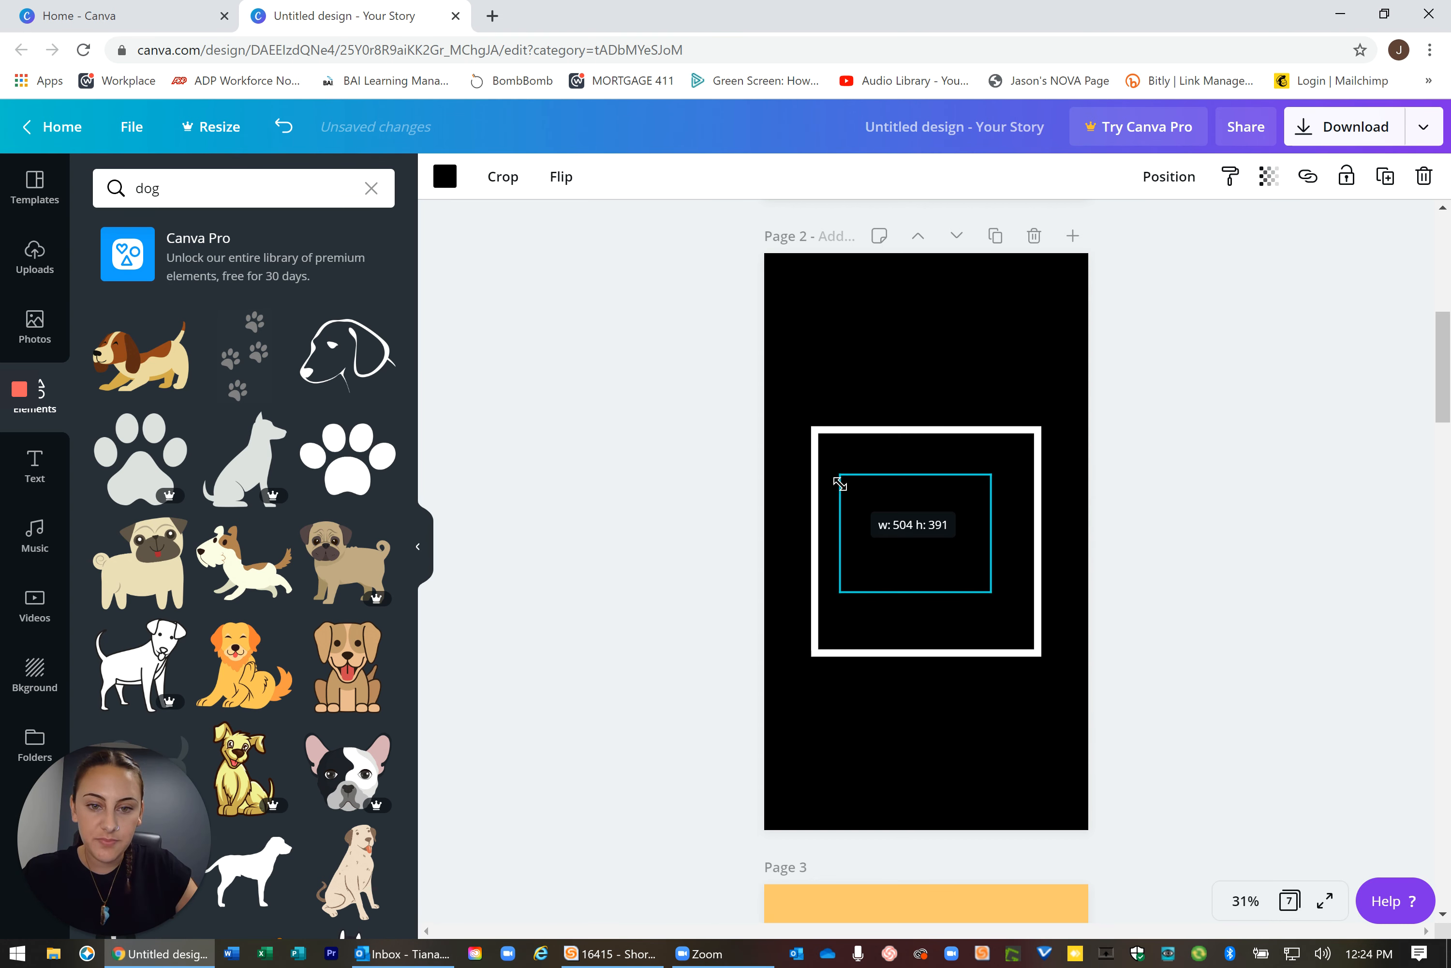
pyautogui.moveTo(913, 527); pyautogui.dragTo(924, 536)
pyautogui.click(442, 181)
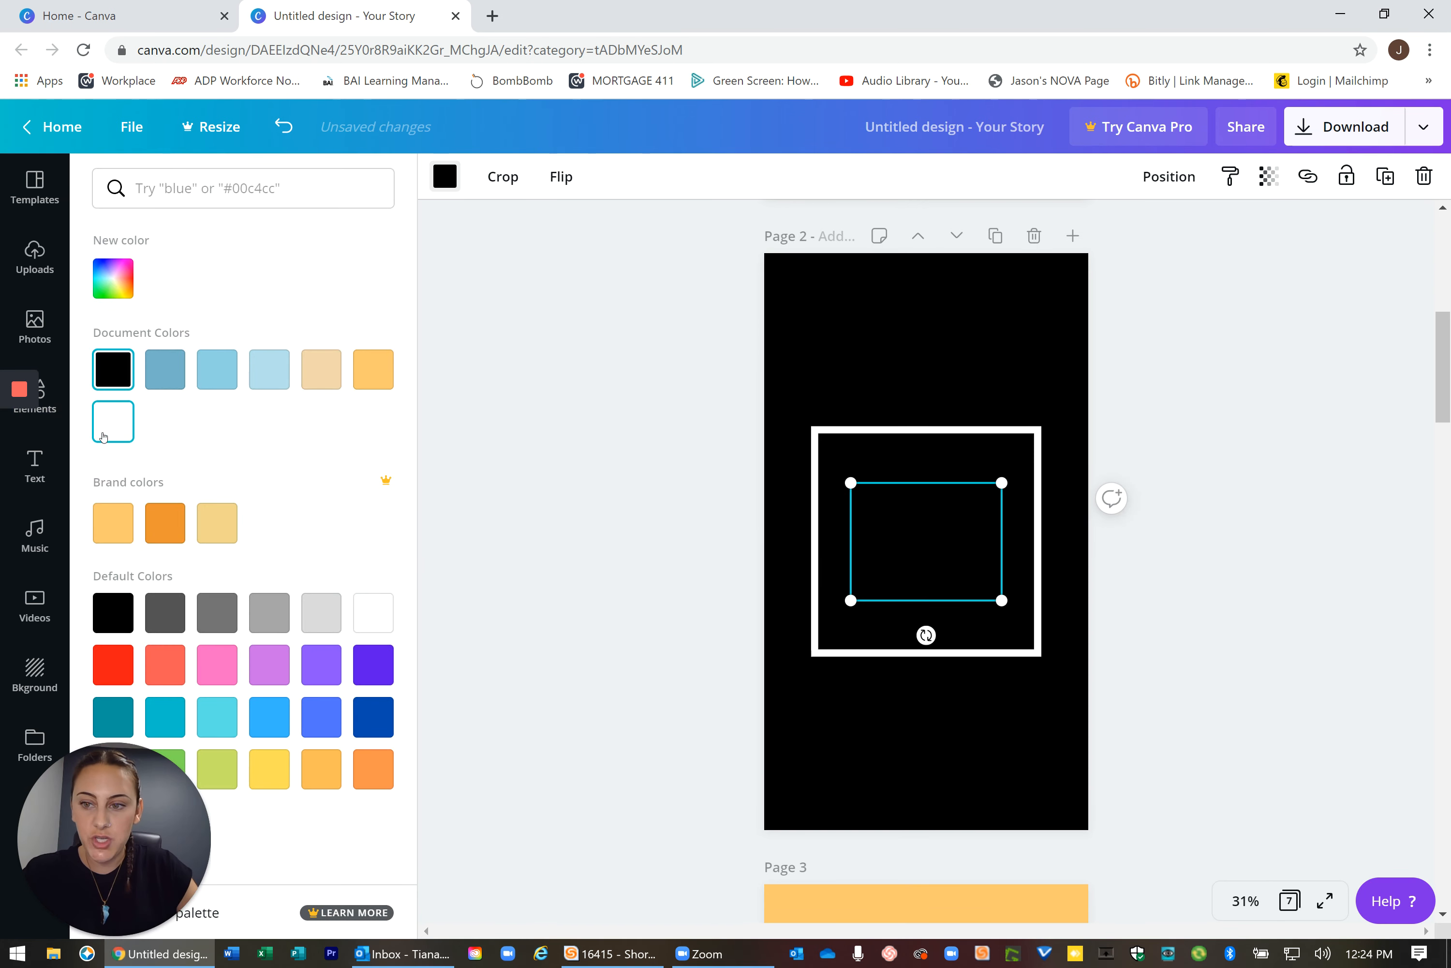
pyautogui.click(114, 421)
pyautogui.click(1277, 376)
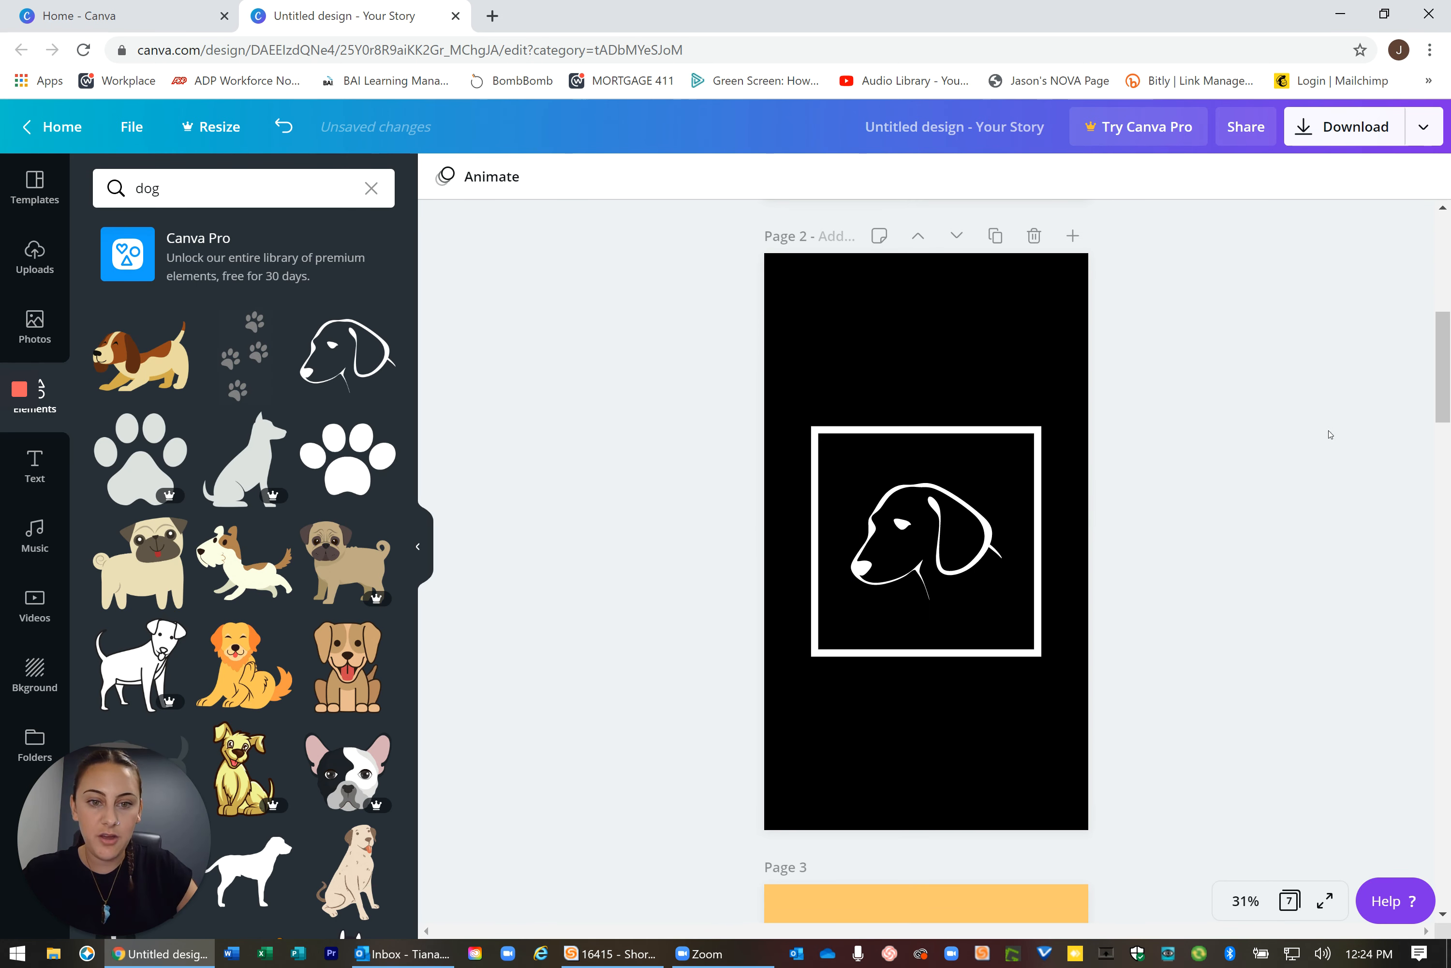
# - Duplicate page 2 and delete the dog head from the new page 3
pyautogui.click(996, 236)
pyautogui.click(916, 553)
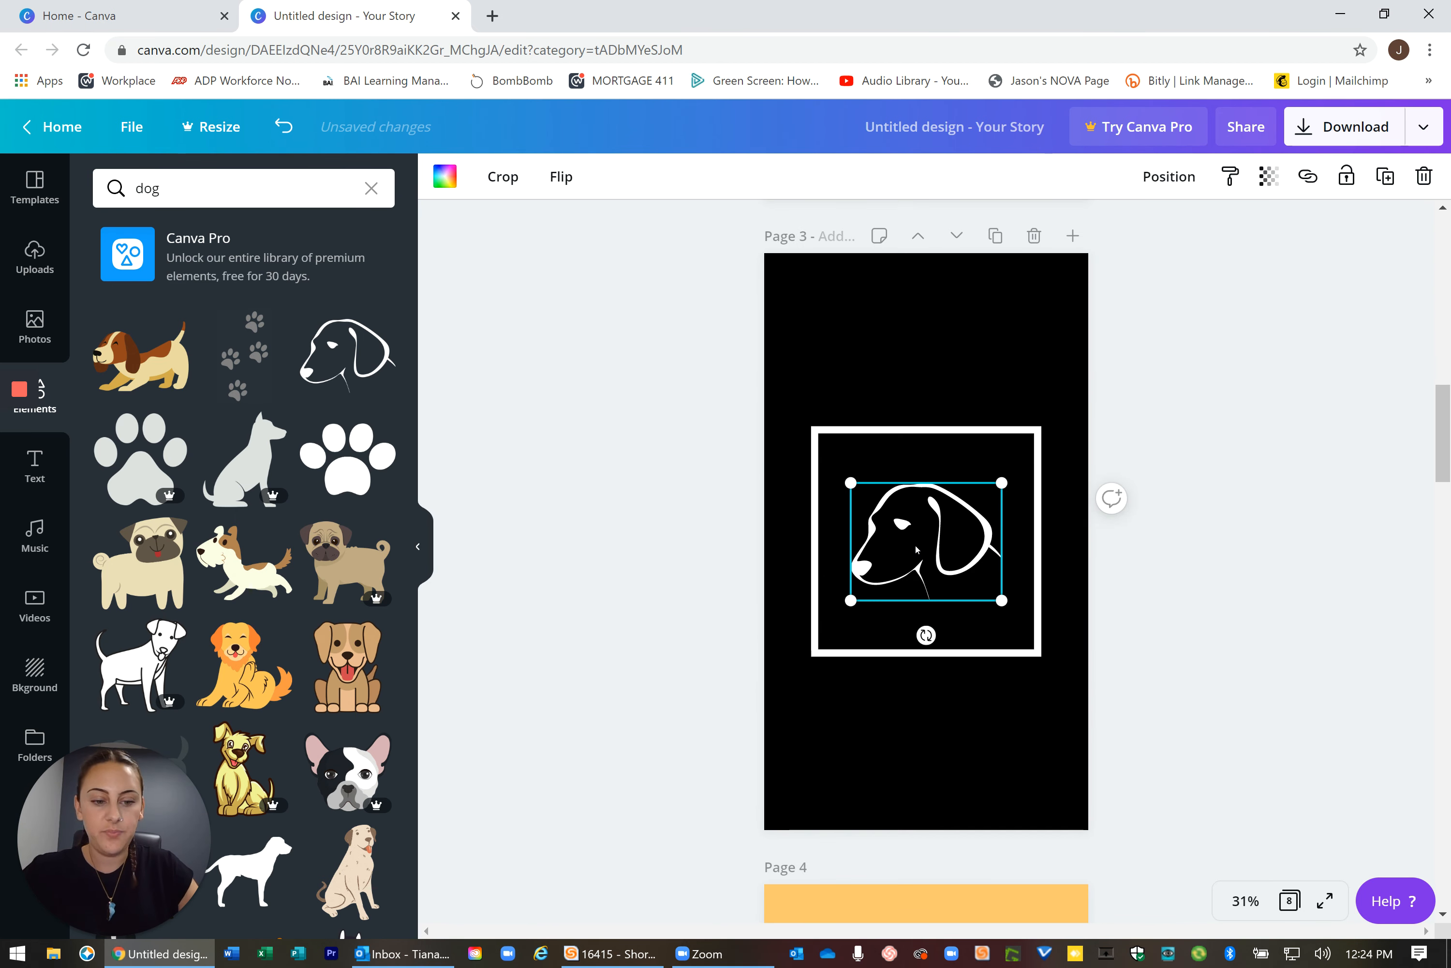
pyautogui.press('Delete')
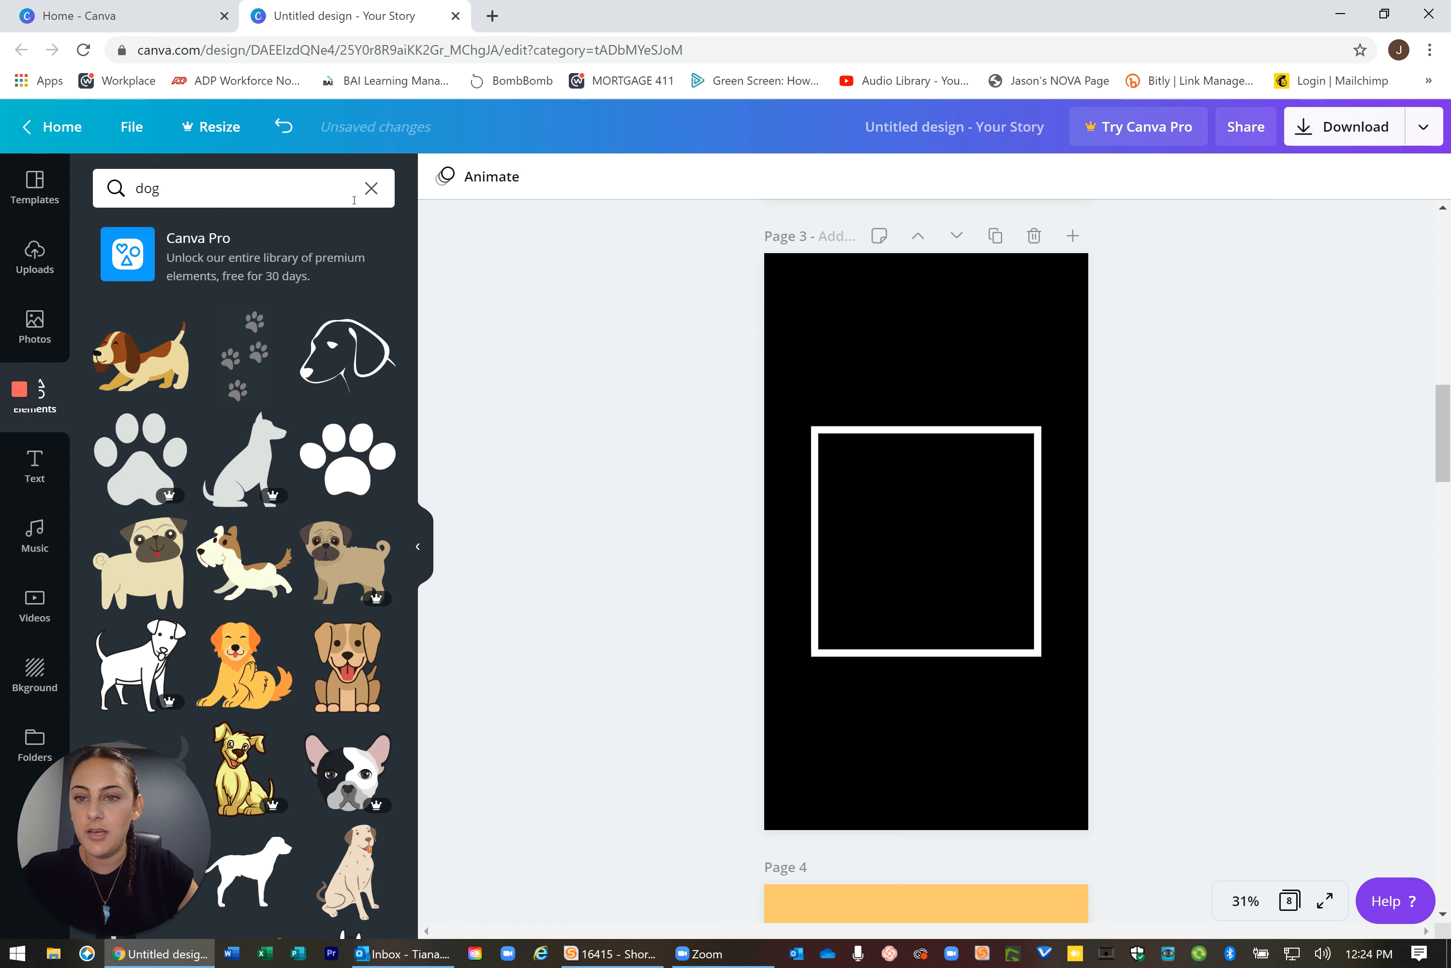
# - Search the elements for "cactus" and add the outlined prickly pear cactus without a pot to page 3
pyautogui.click(371, 188)
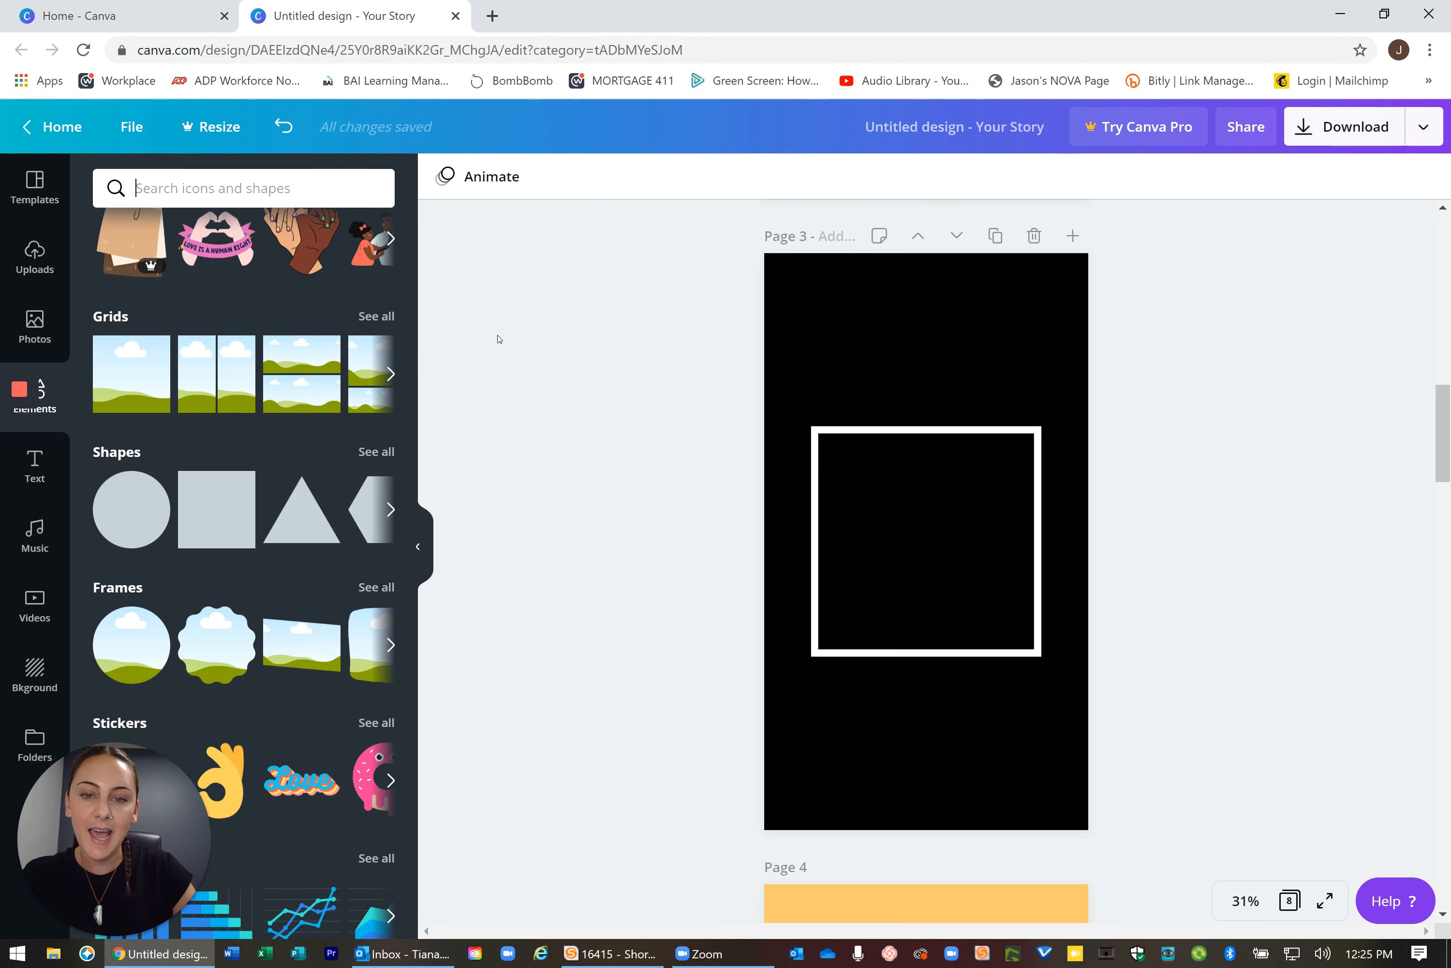
pyautogui.write('cactus')
pyautogui.press('Return')
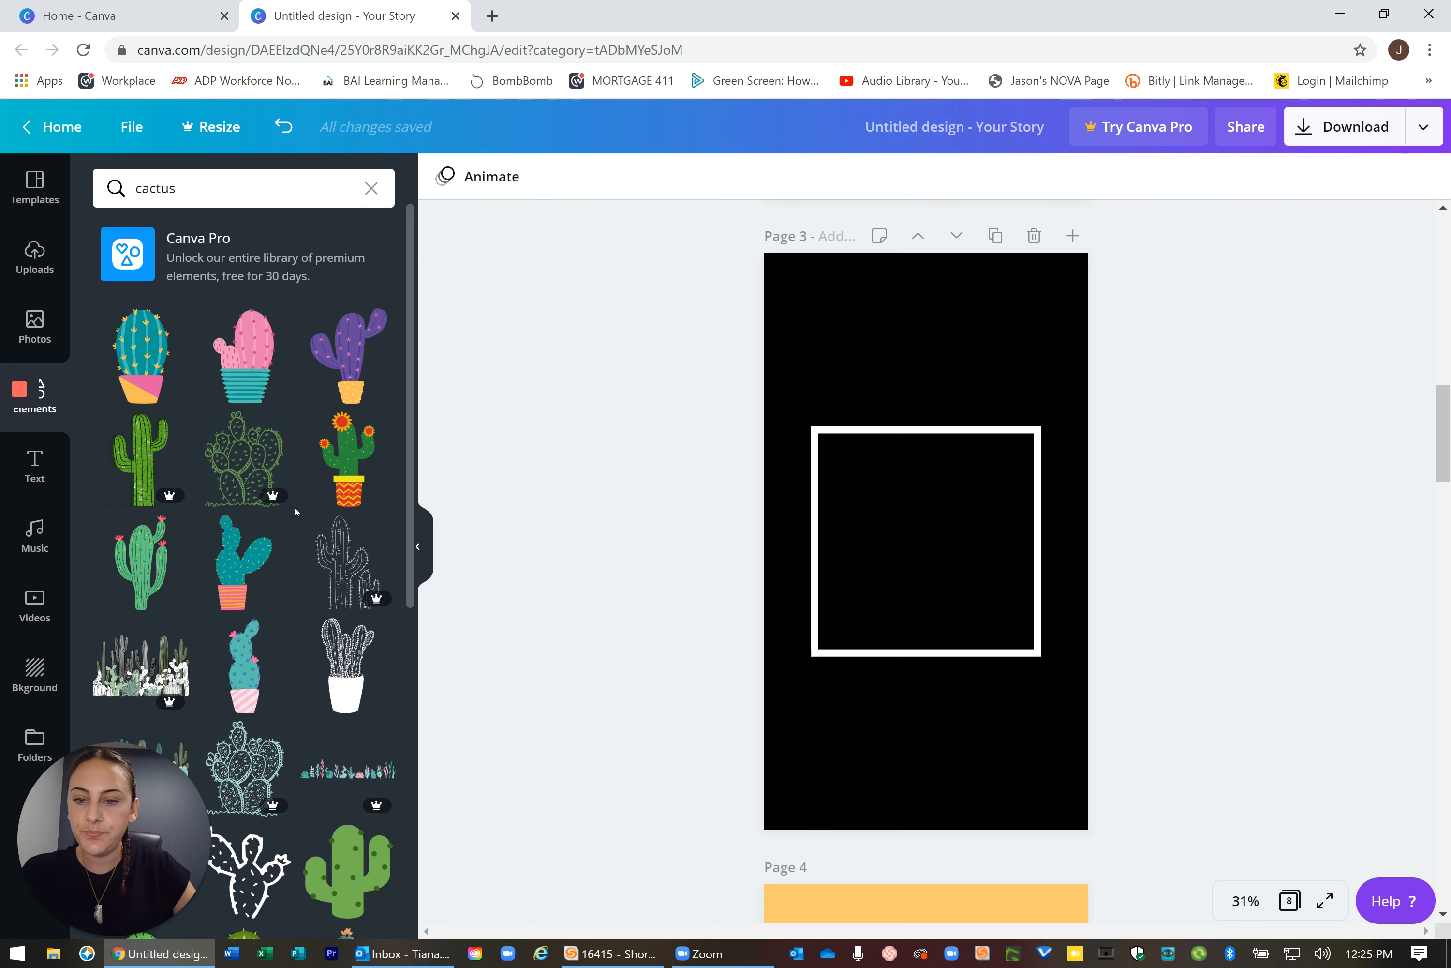
pyautogui.scroll(-1, 257, 481)
pyautogui.scroll(-3, 257, 481)
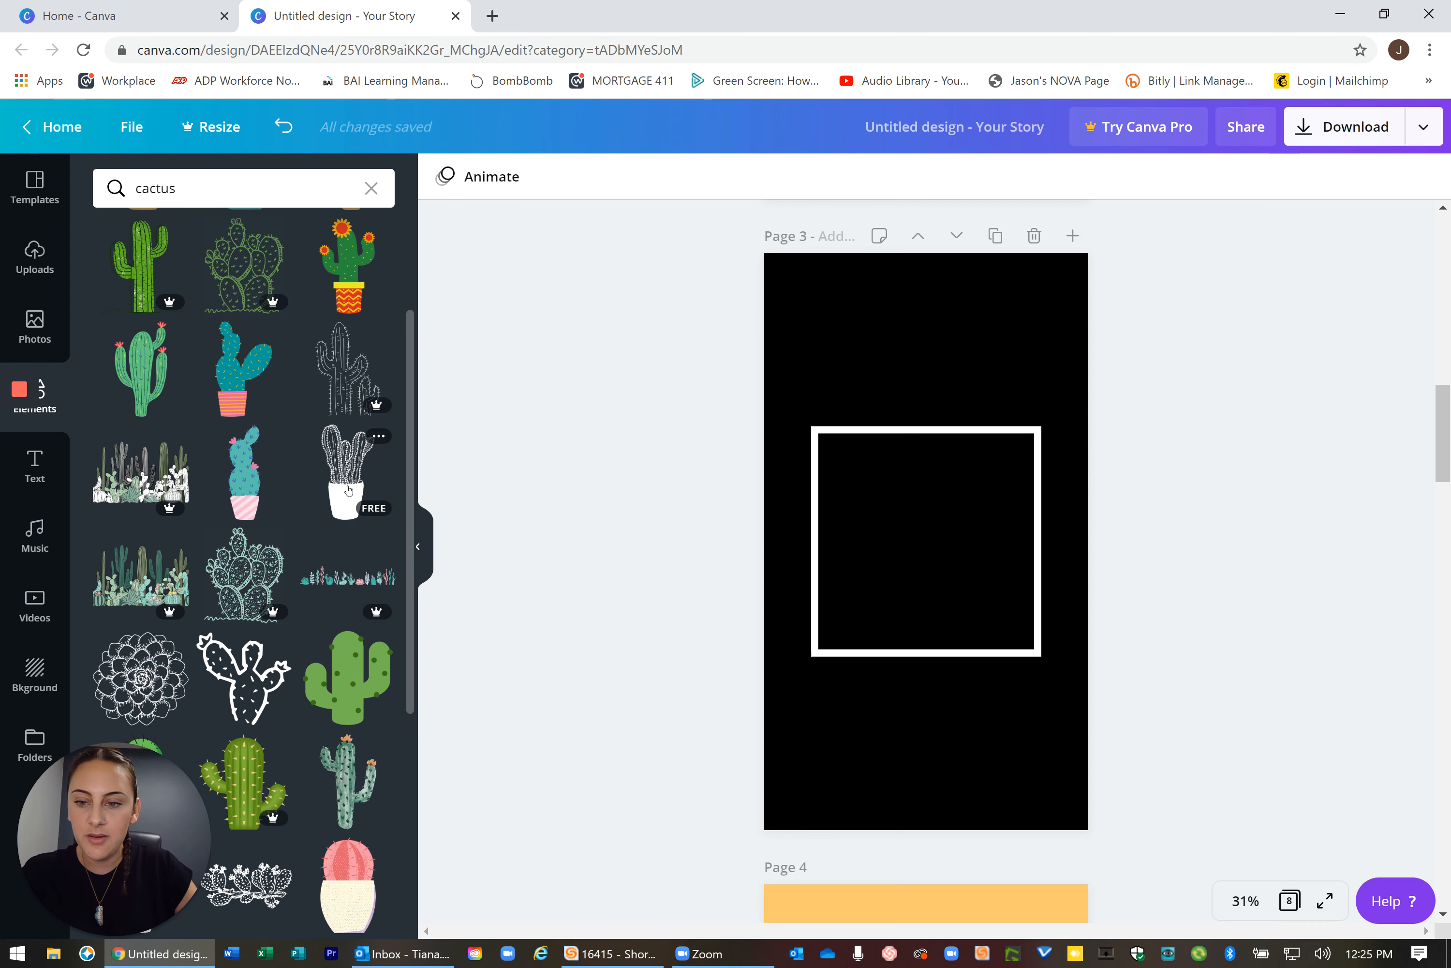
pyautogui.click(243, 693)
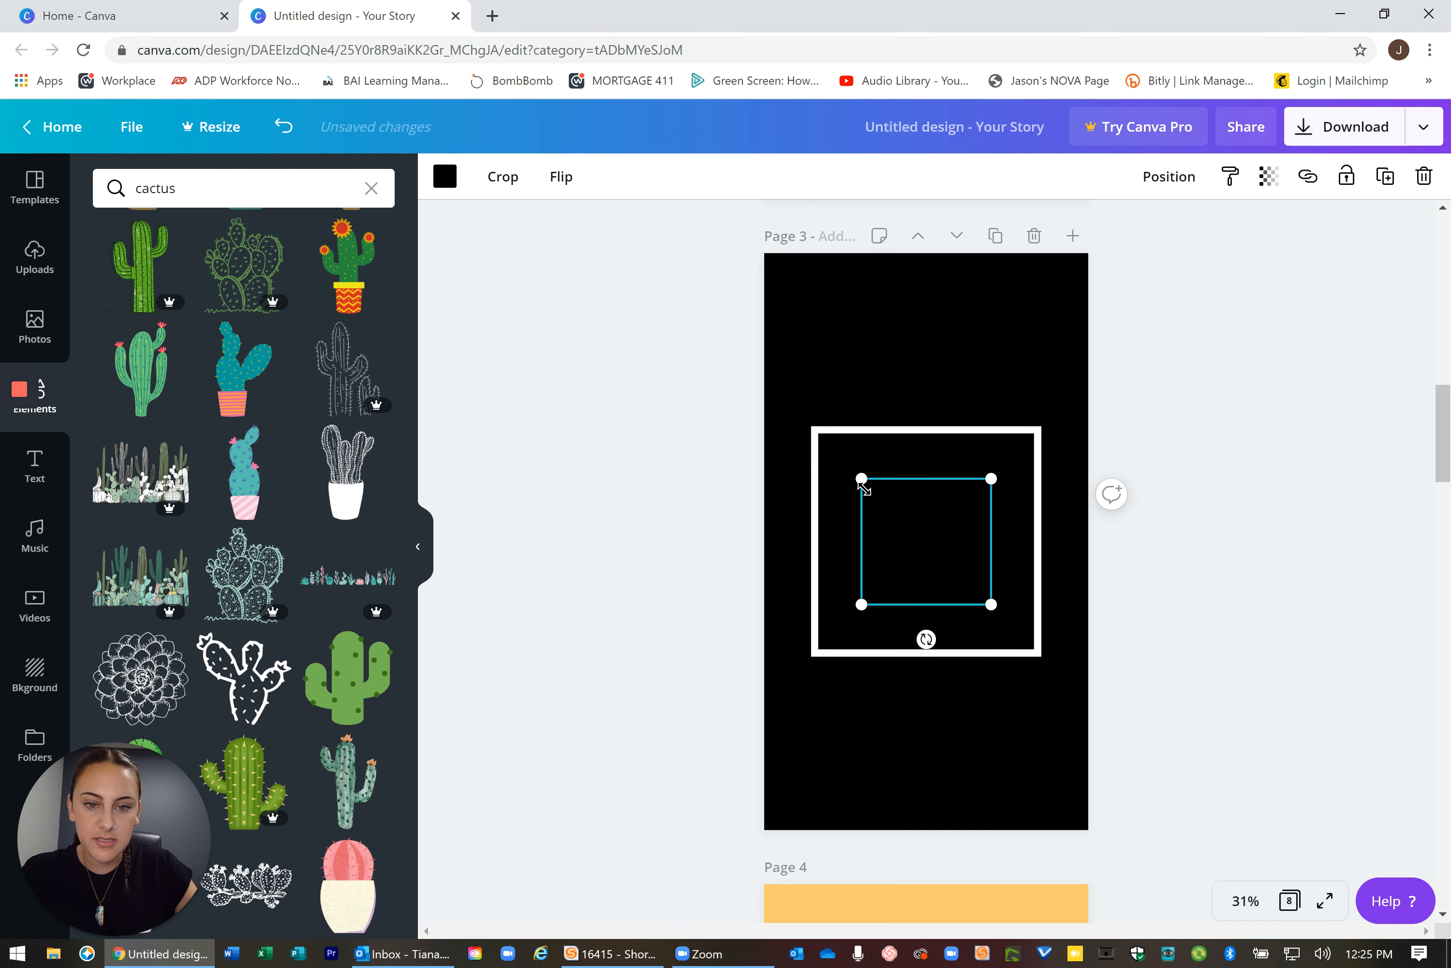
# - Enlarge the cactus slightly, centre it inside the square outline on page 3, color it white and deselect it
pyautogui.moveTo(862, 479); pyautogui.dragTo(852, 469)
pyautogui.moveTo(918, 530); pyautogui.dragTo(924, 537)
pyautogui.click(445, 176)
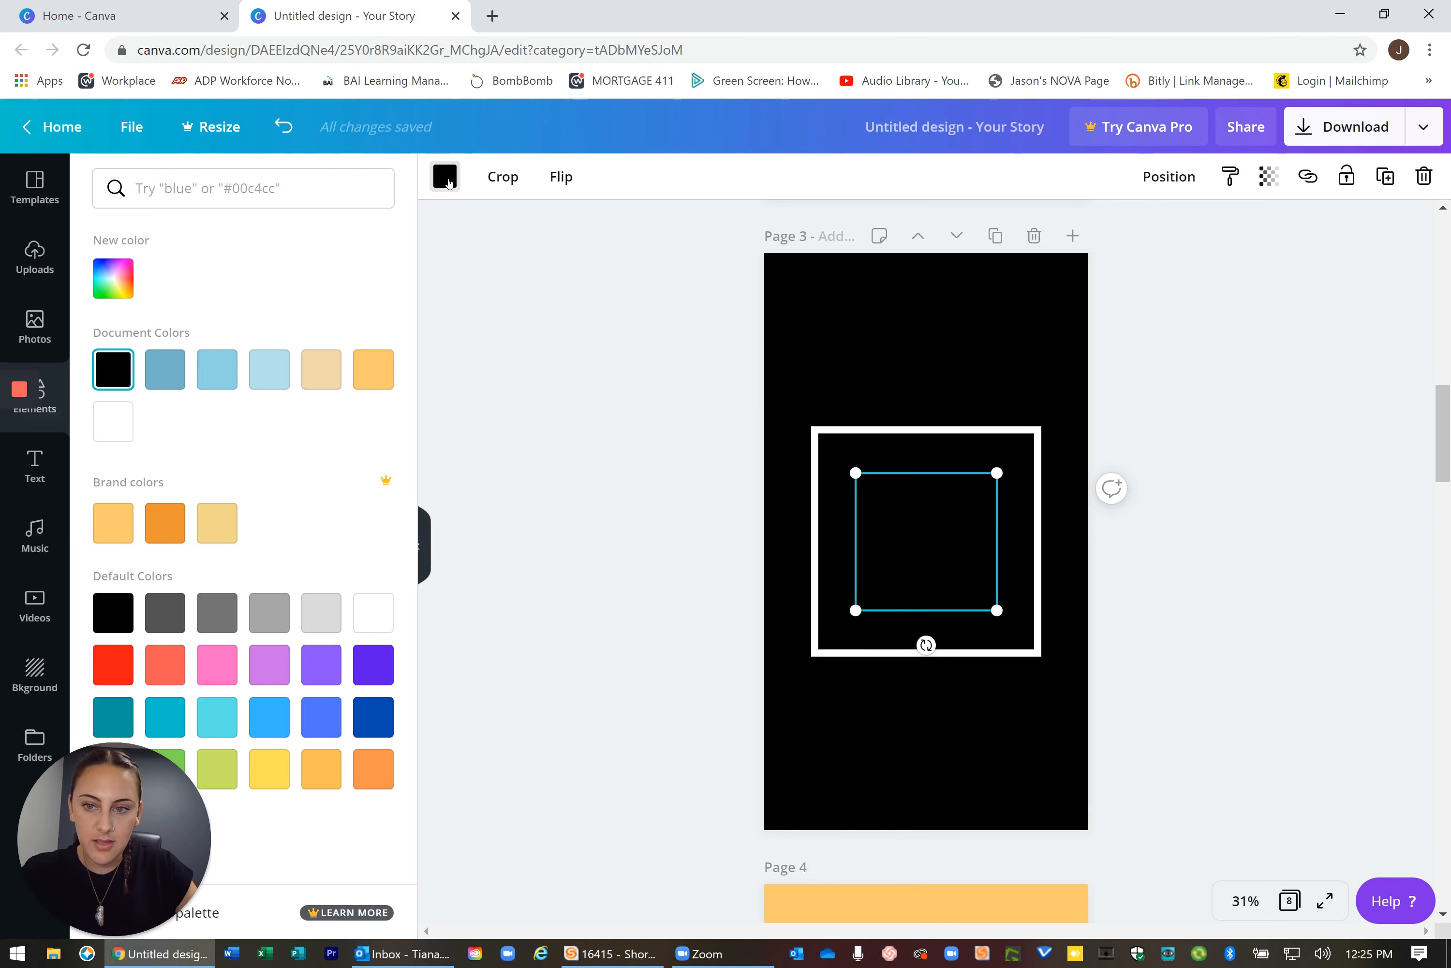
pyautogui.click(123, 425)
pyautogui.click(1211, 373)
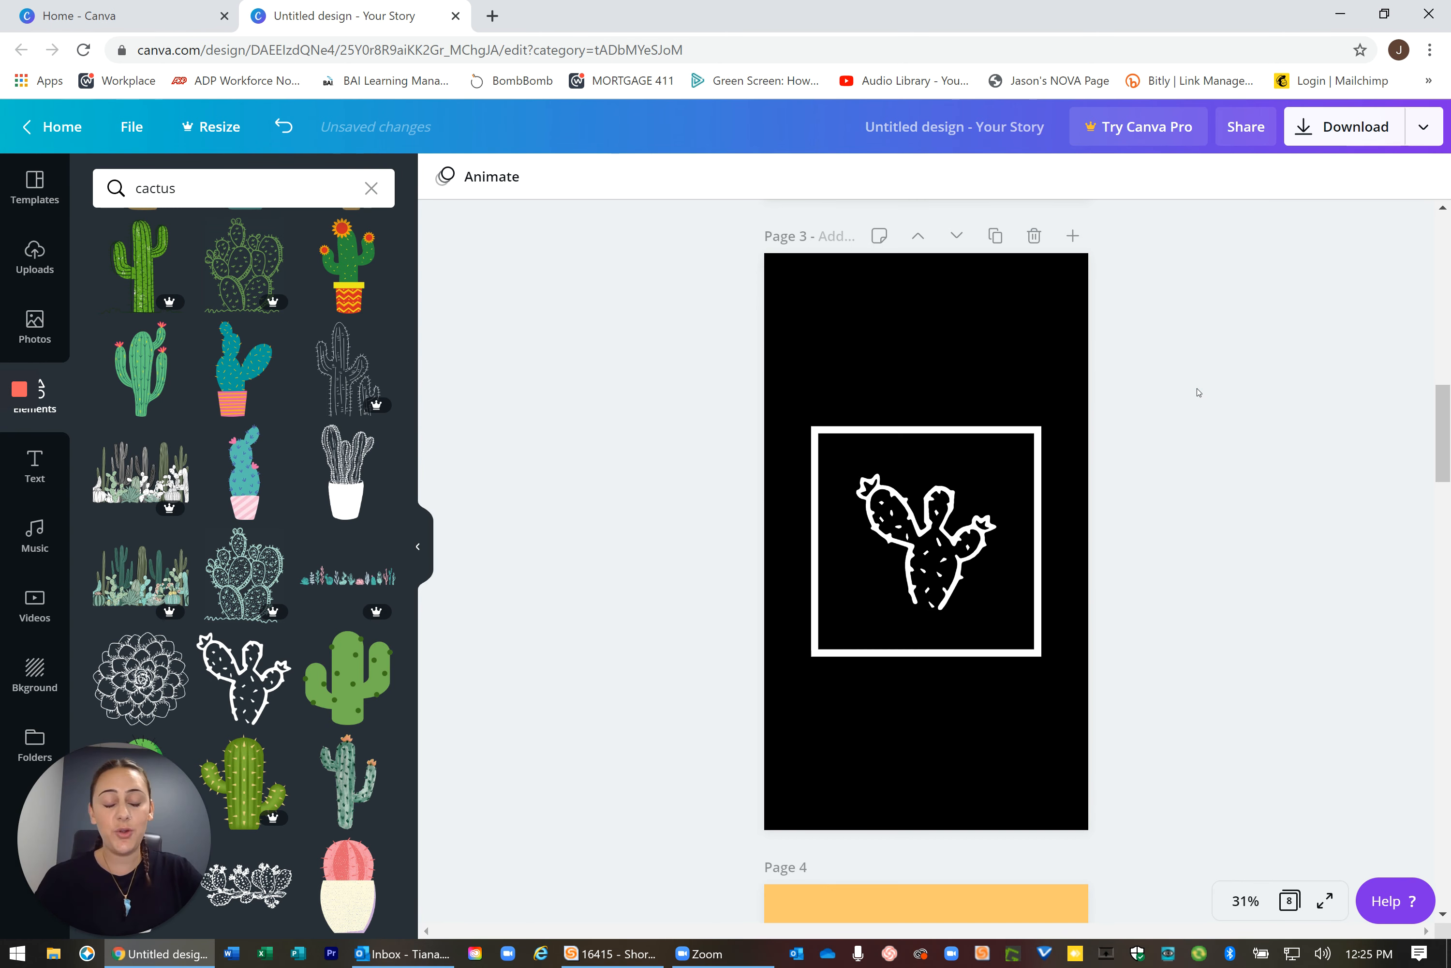
# - Review the house, dog and cactus covers on pages 1 to 3 and browse the Instagram Story Highlight Cover templates for comparison
pyautogui.scroll(10, 1202, 510)
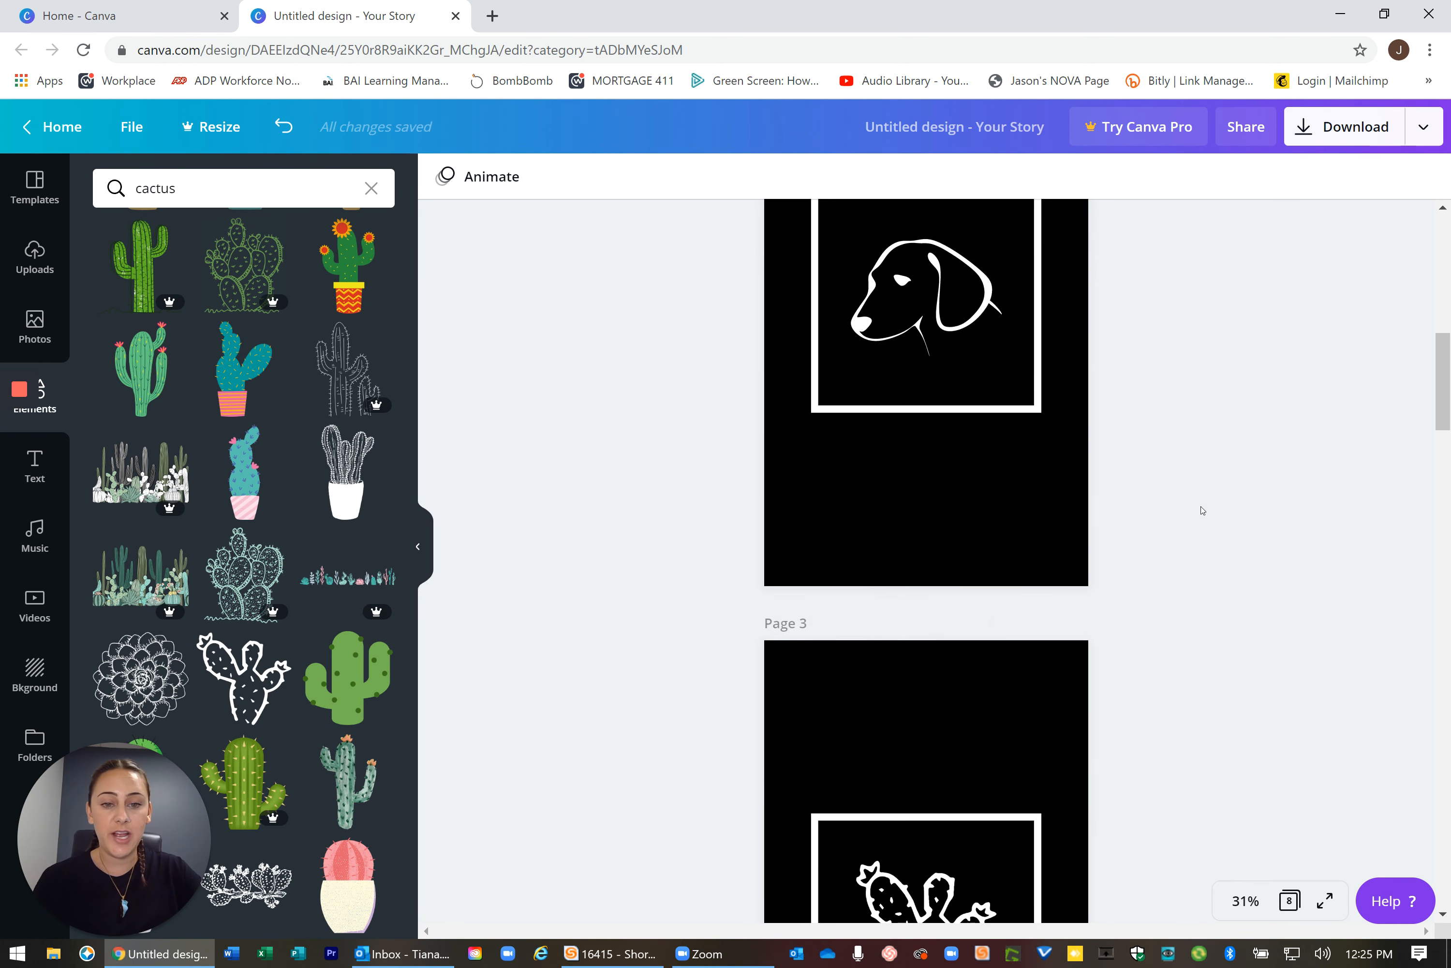
pyautogui.scroll(2, 1202, 510)
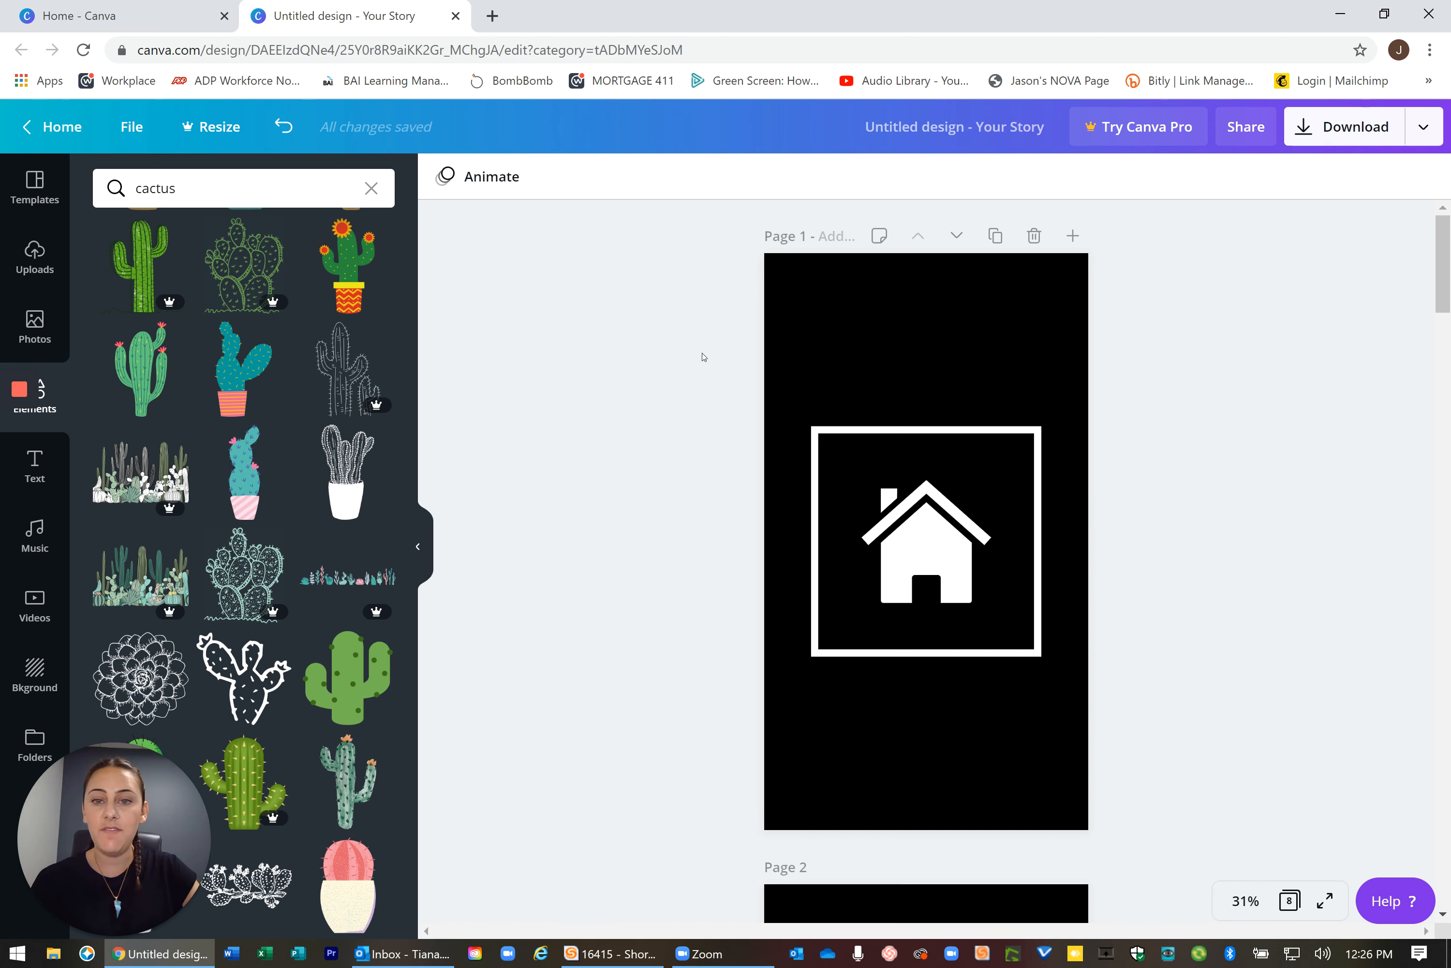
pyautogui.scroll(-3, 1101, 582)
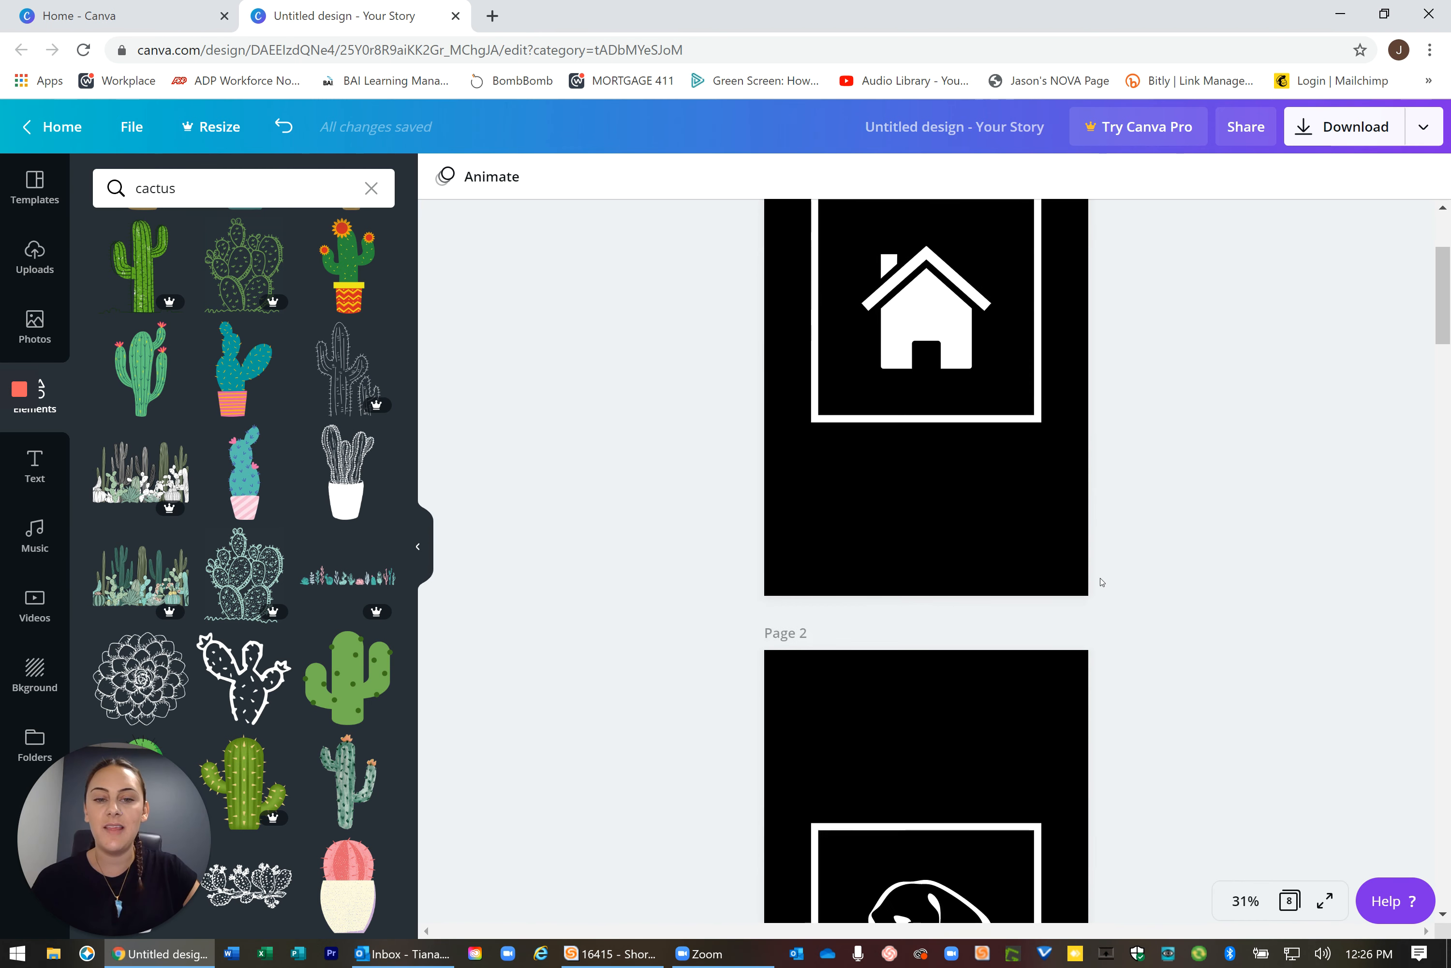
pyautogui.scroll(-5, 1225, 570)
pyautogui.scroll(8, 1225, 556)
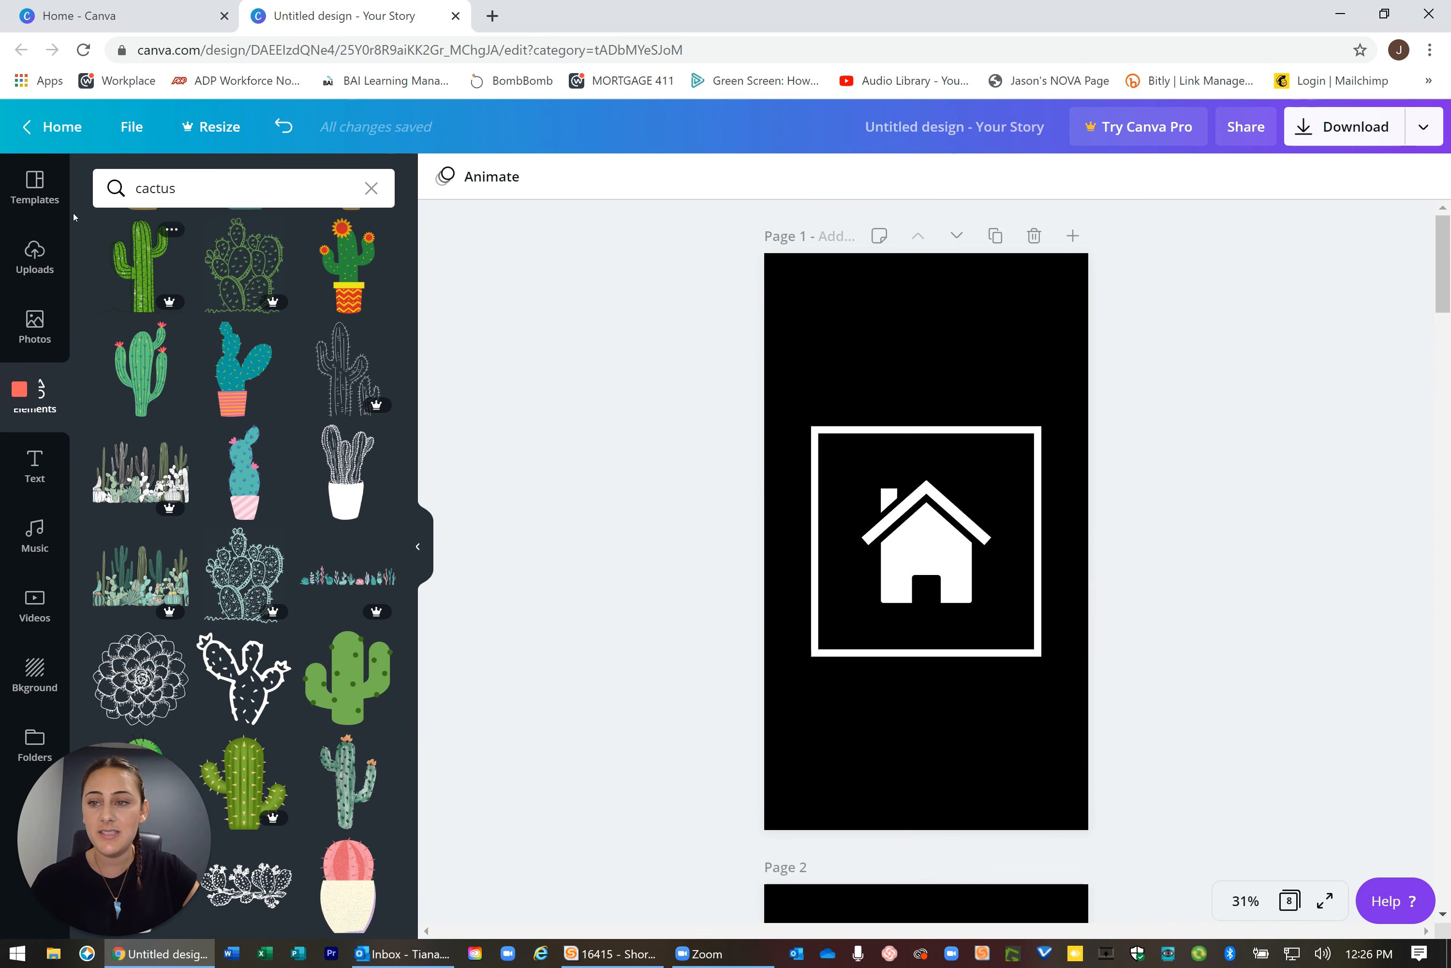
pyautogui.click(34, 187)
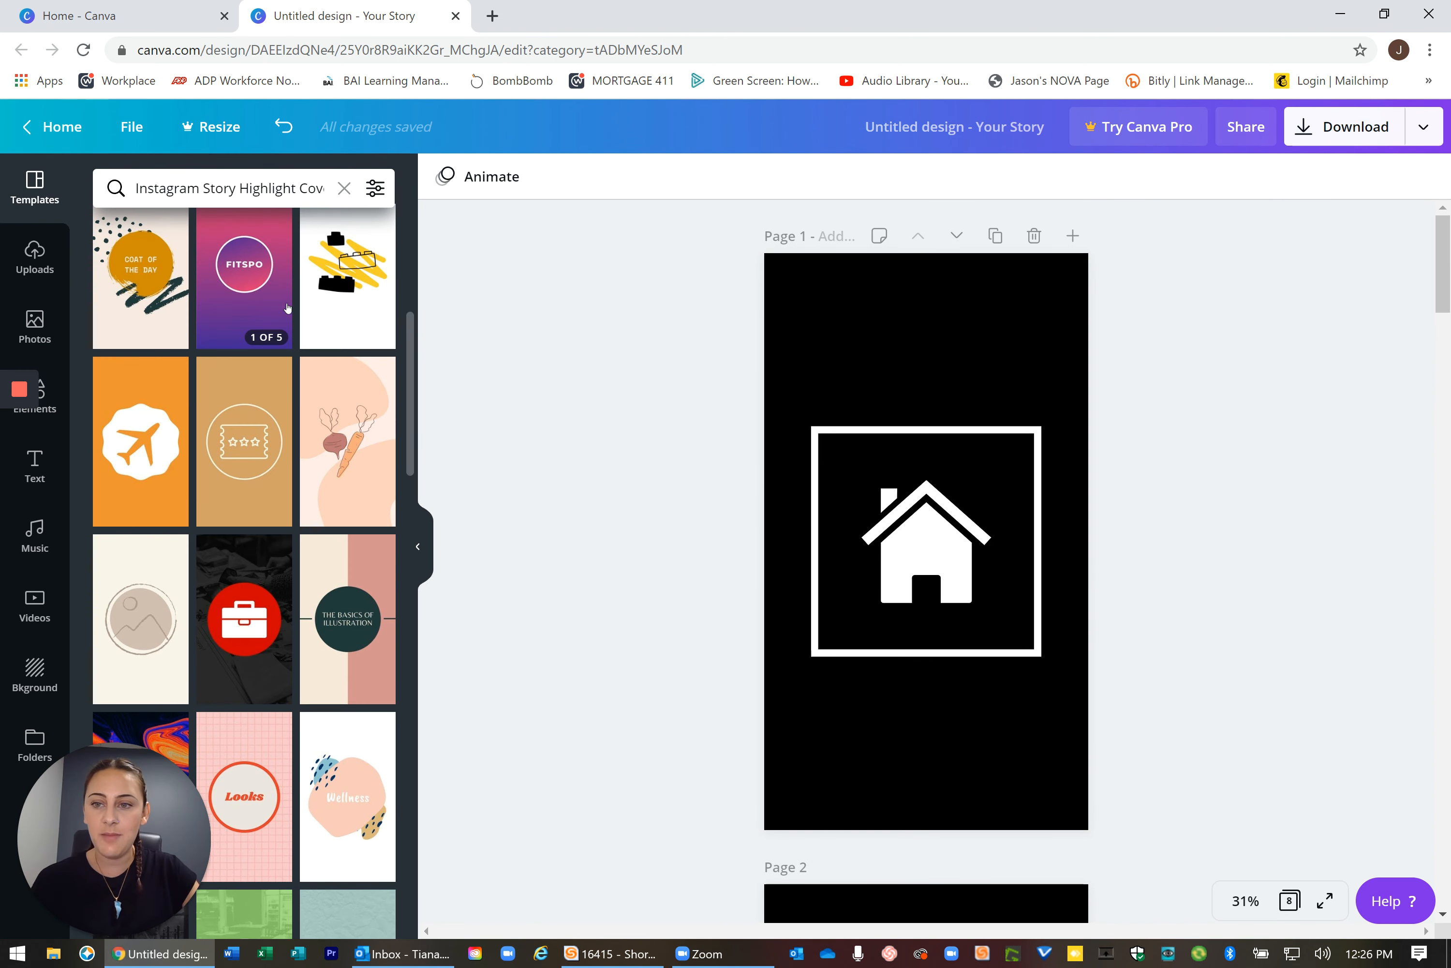
pyautogui.scroll(-3, 330, 494)
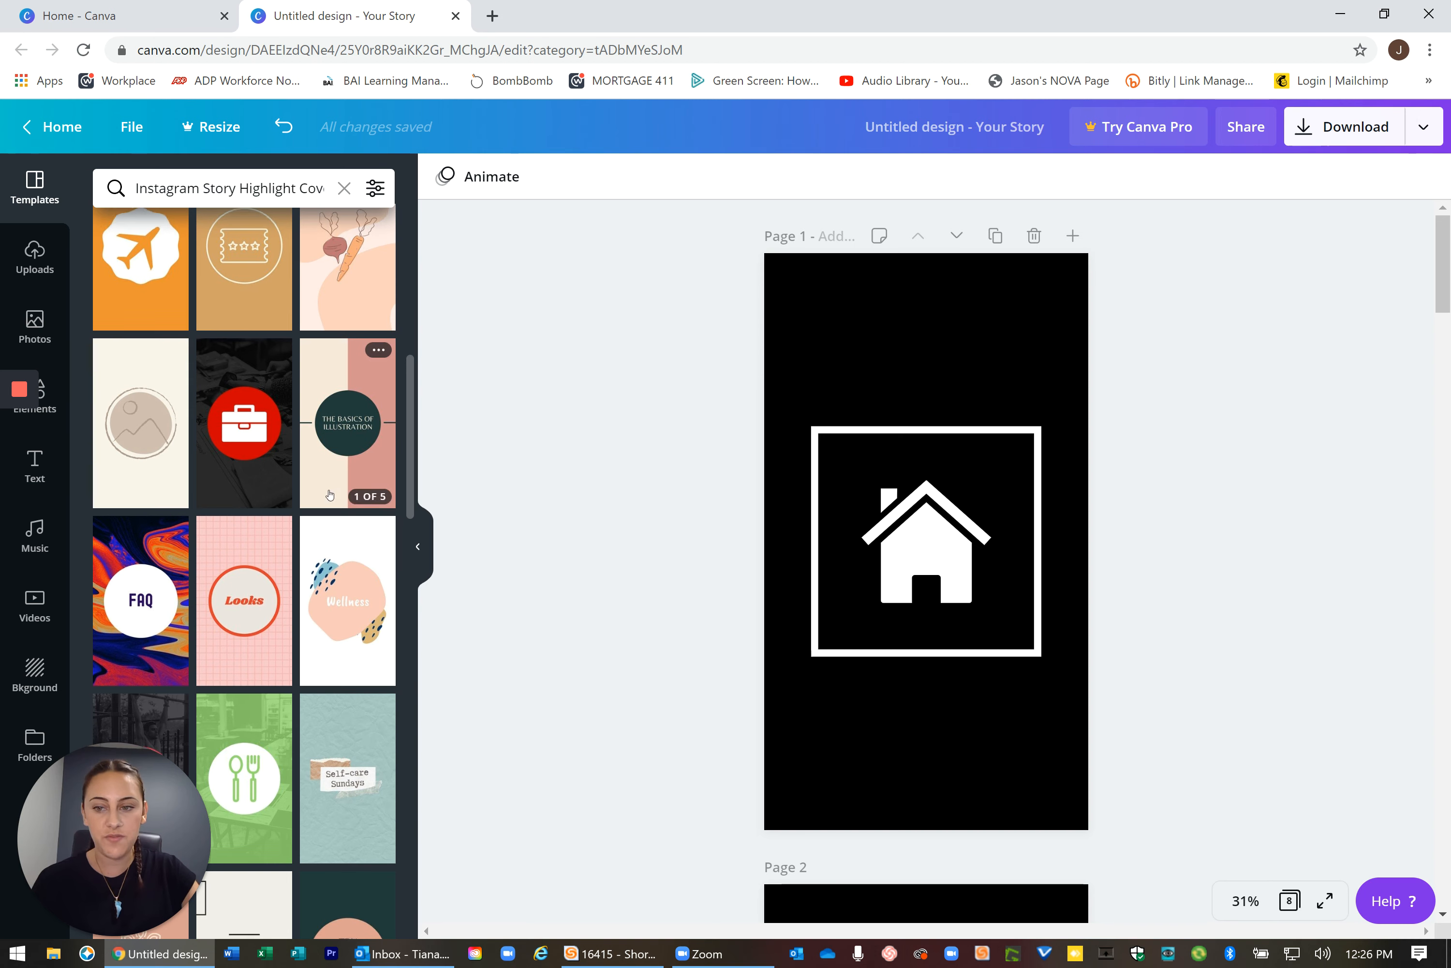
pyautogui.scroll(-6, 330, 494)
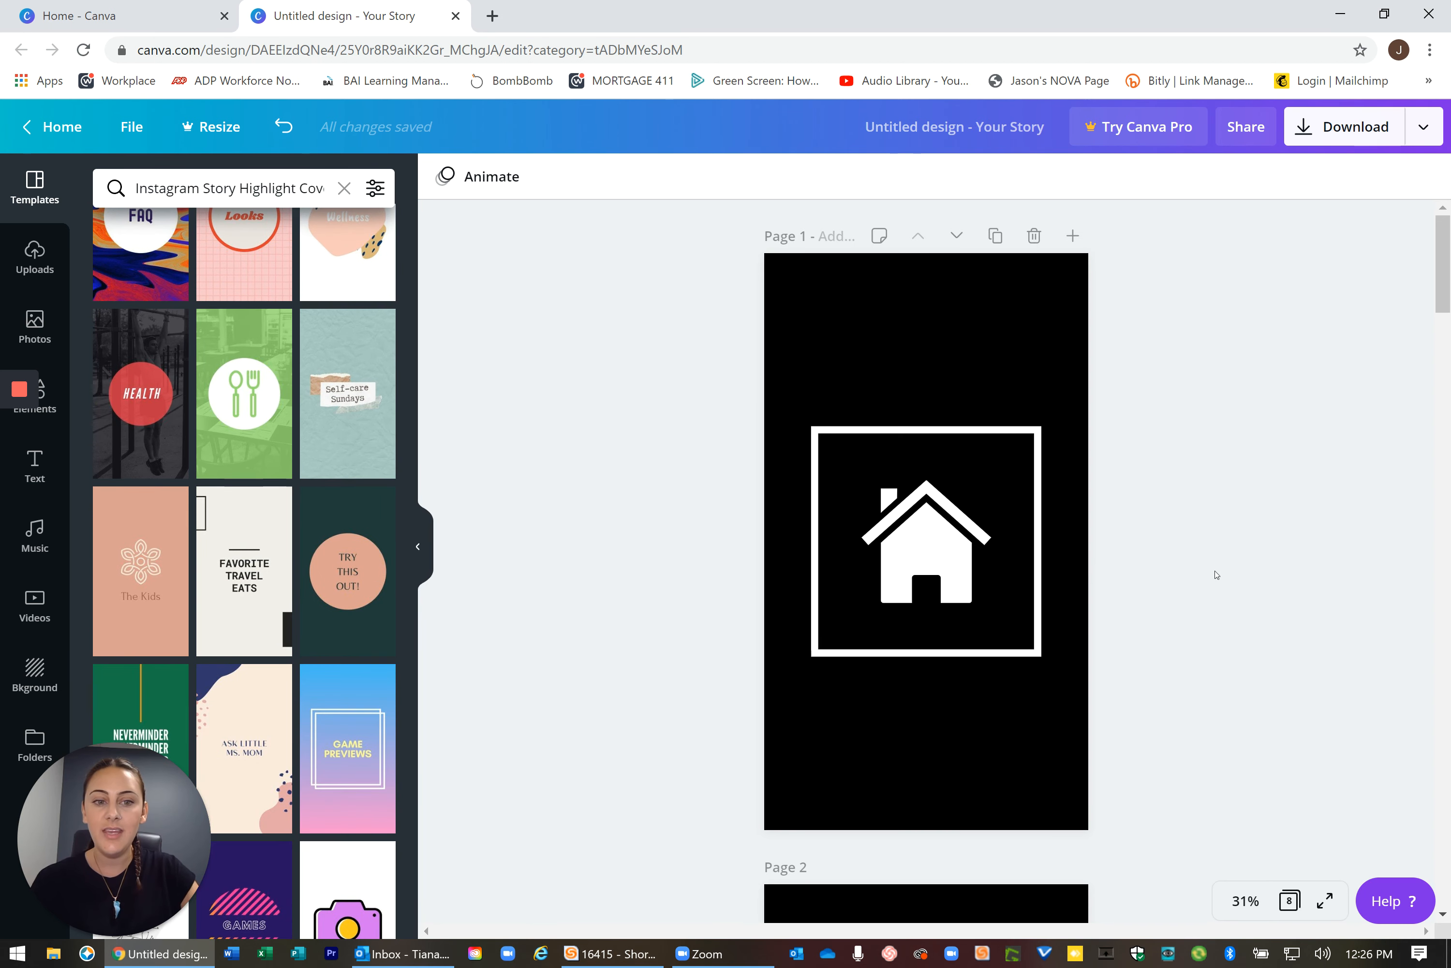
pyautogui.scroll(-7, 1217, 575)
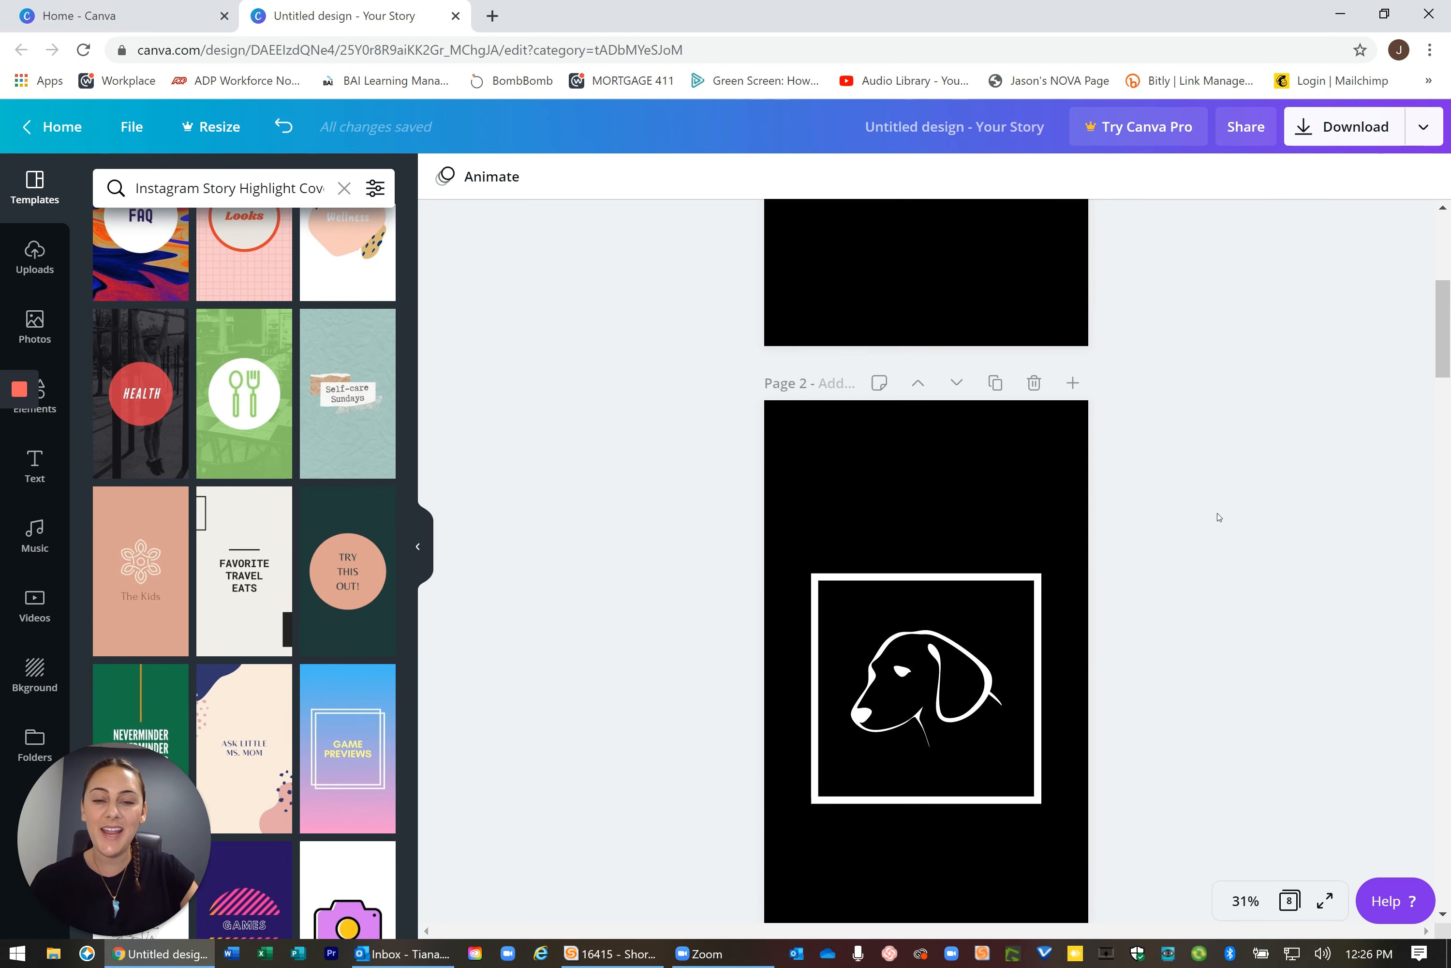
pyautogui.scroll(-8, 1219, 517)
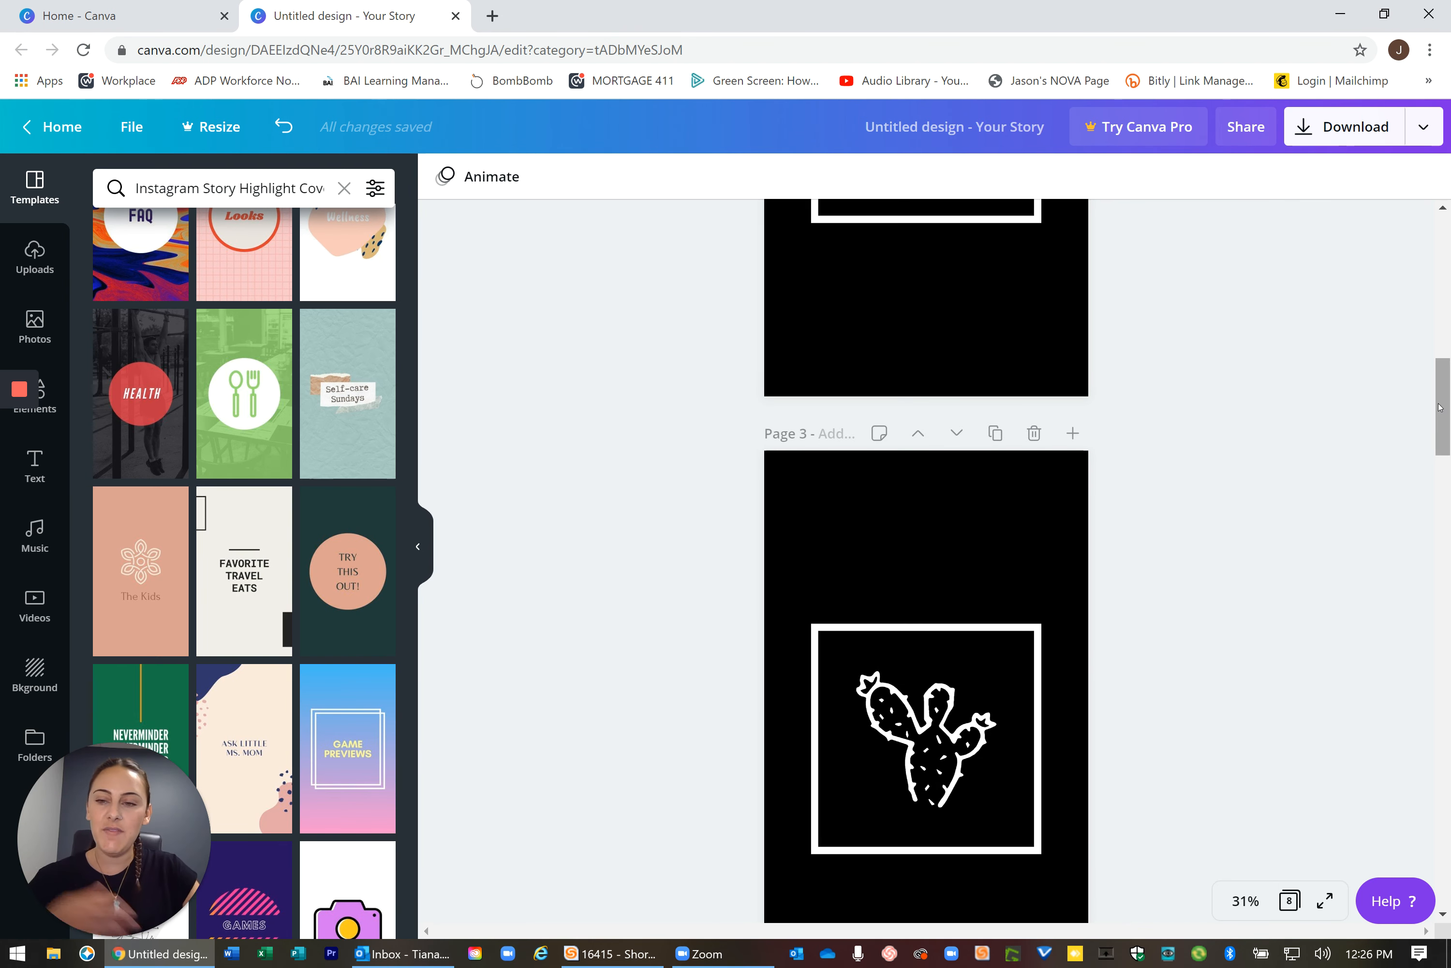
# - Add a new page after page 8, remove its inherited blue background and set the background to the lighter default purple
pyautogui.moveTo(1440, 404); pyautogui.dragTo(1440, 852)
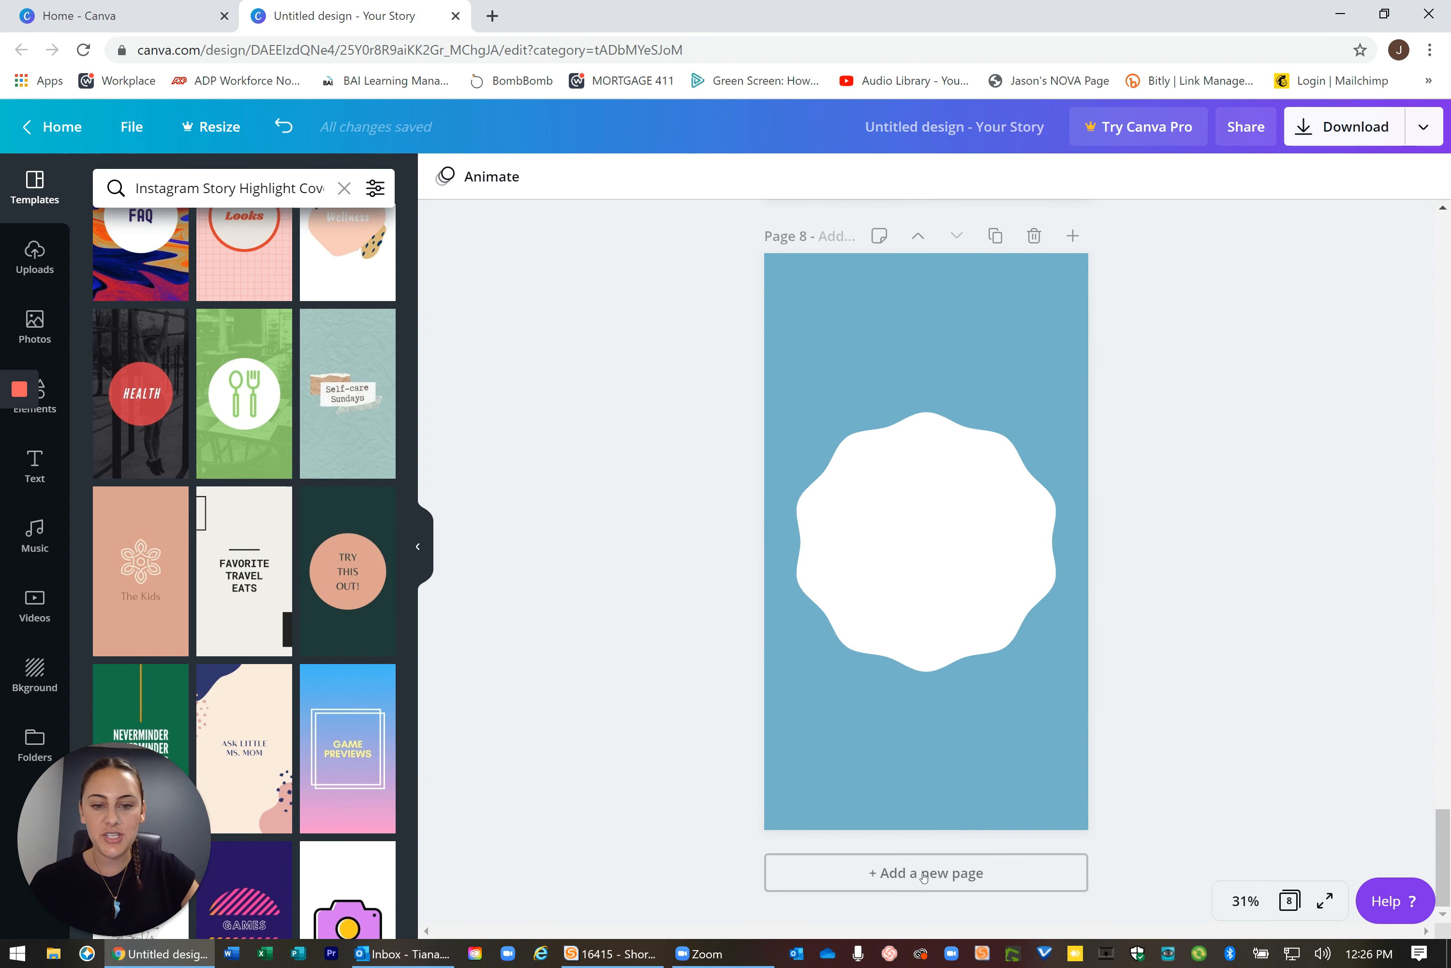
pyautogui.click(942, 871)
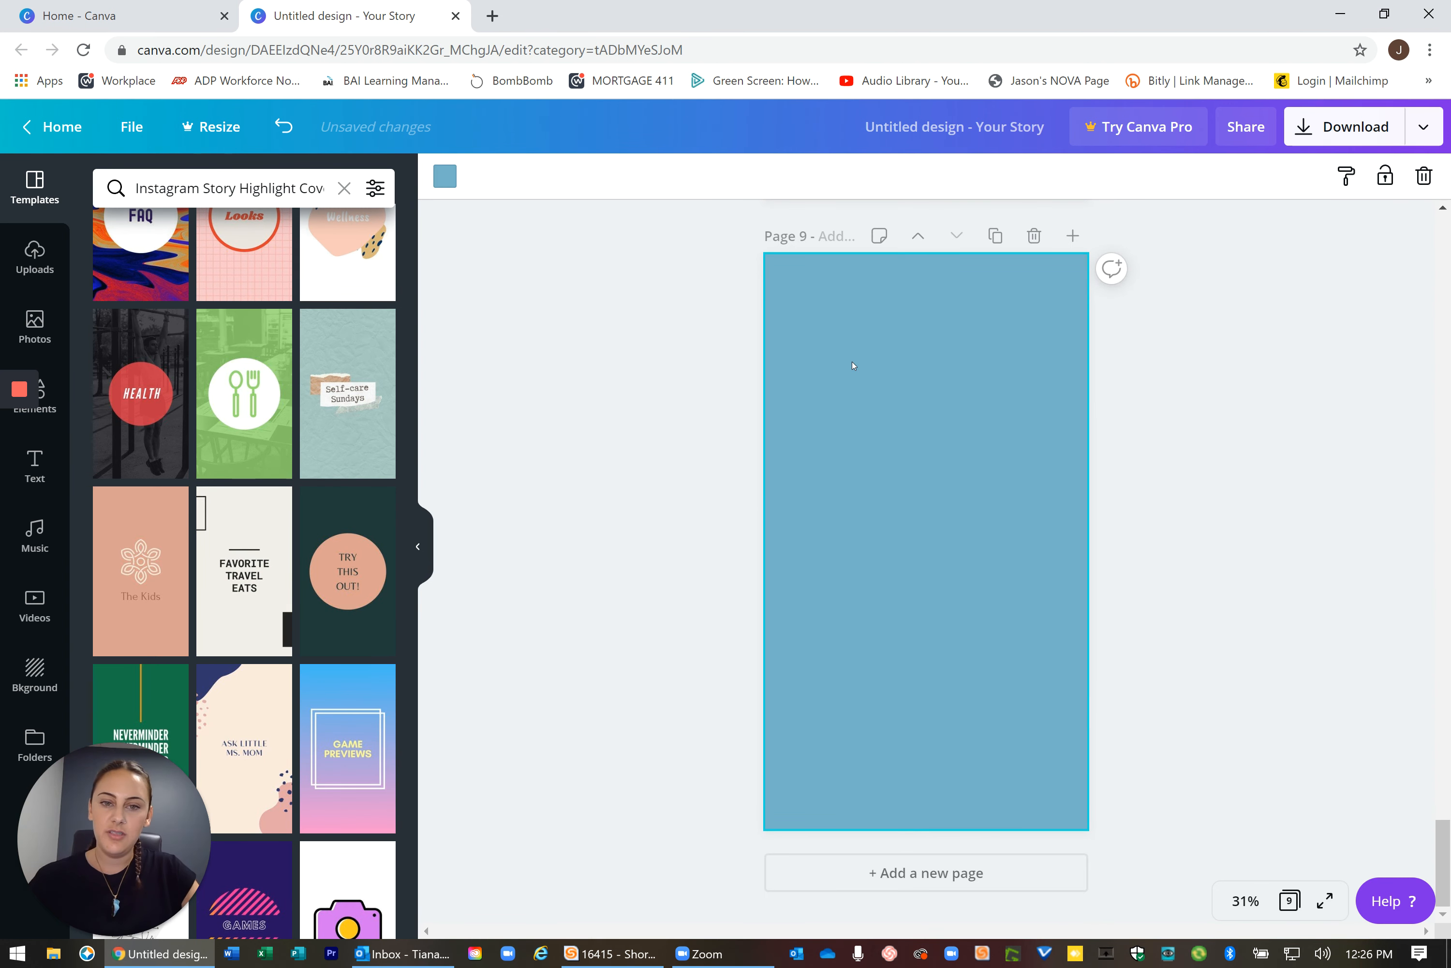
pyautogui.press('Delete')
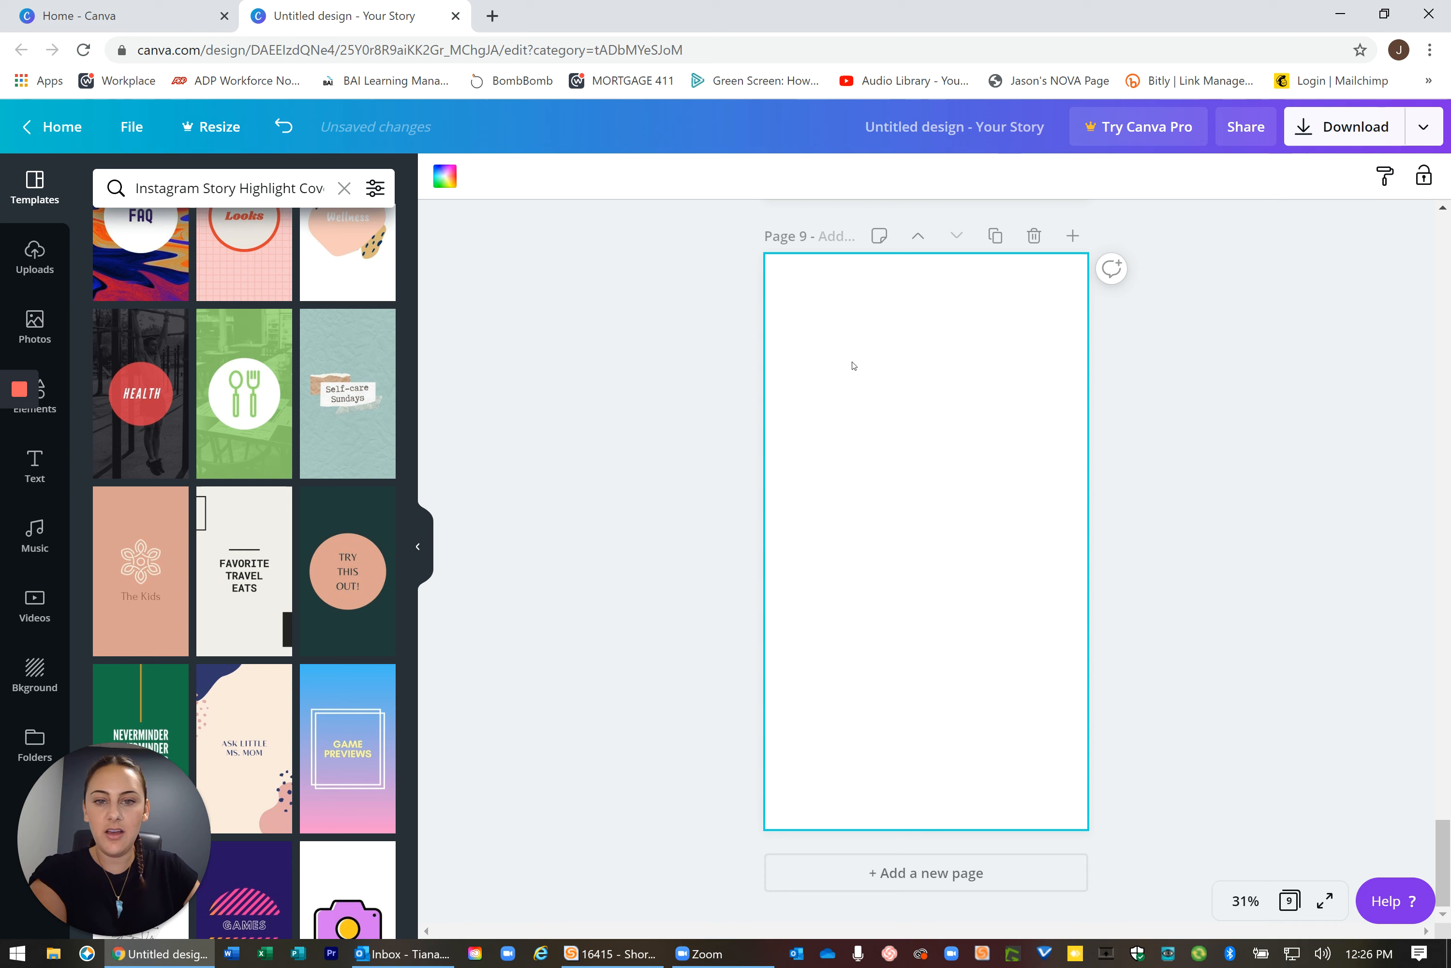
pyautogui.click(1180, 421)
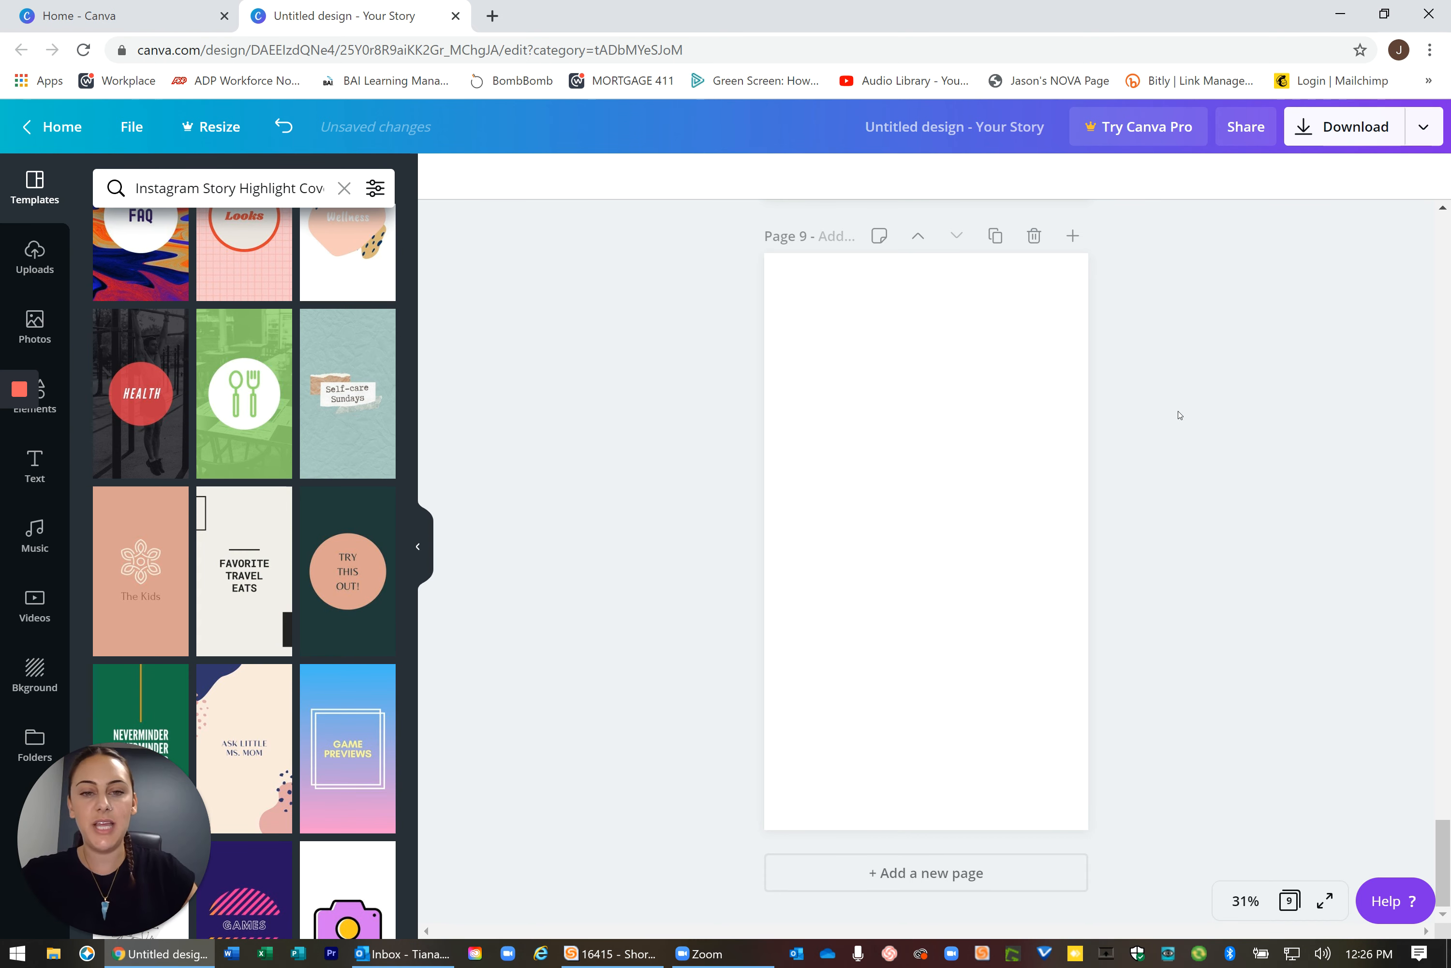
pyautogui.click(857, 342)
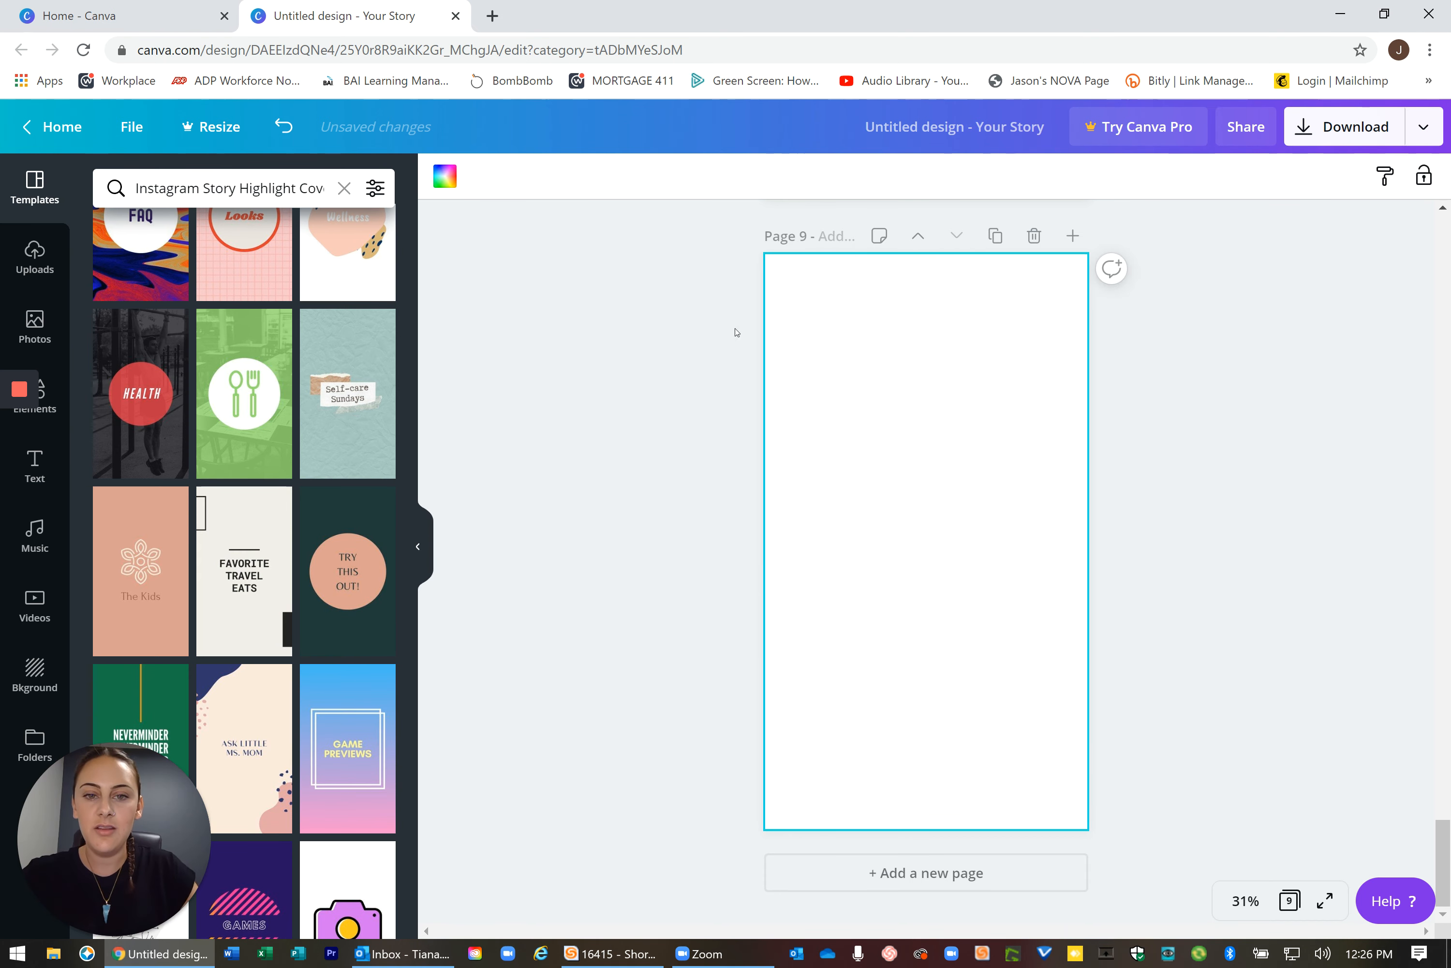
pyautogui.click(445, 178)
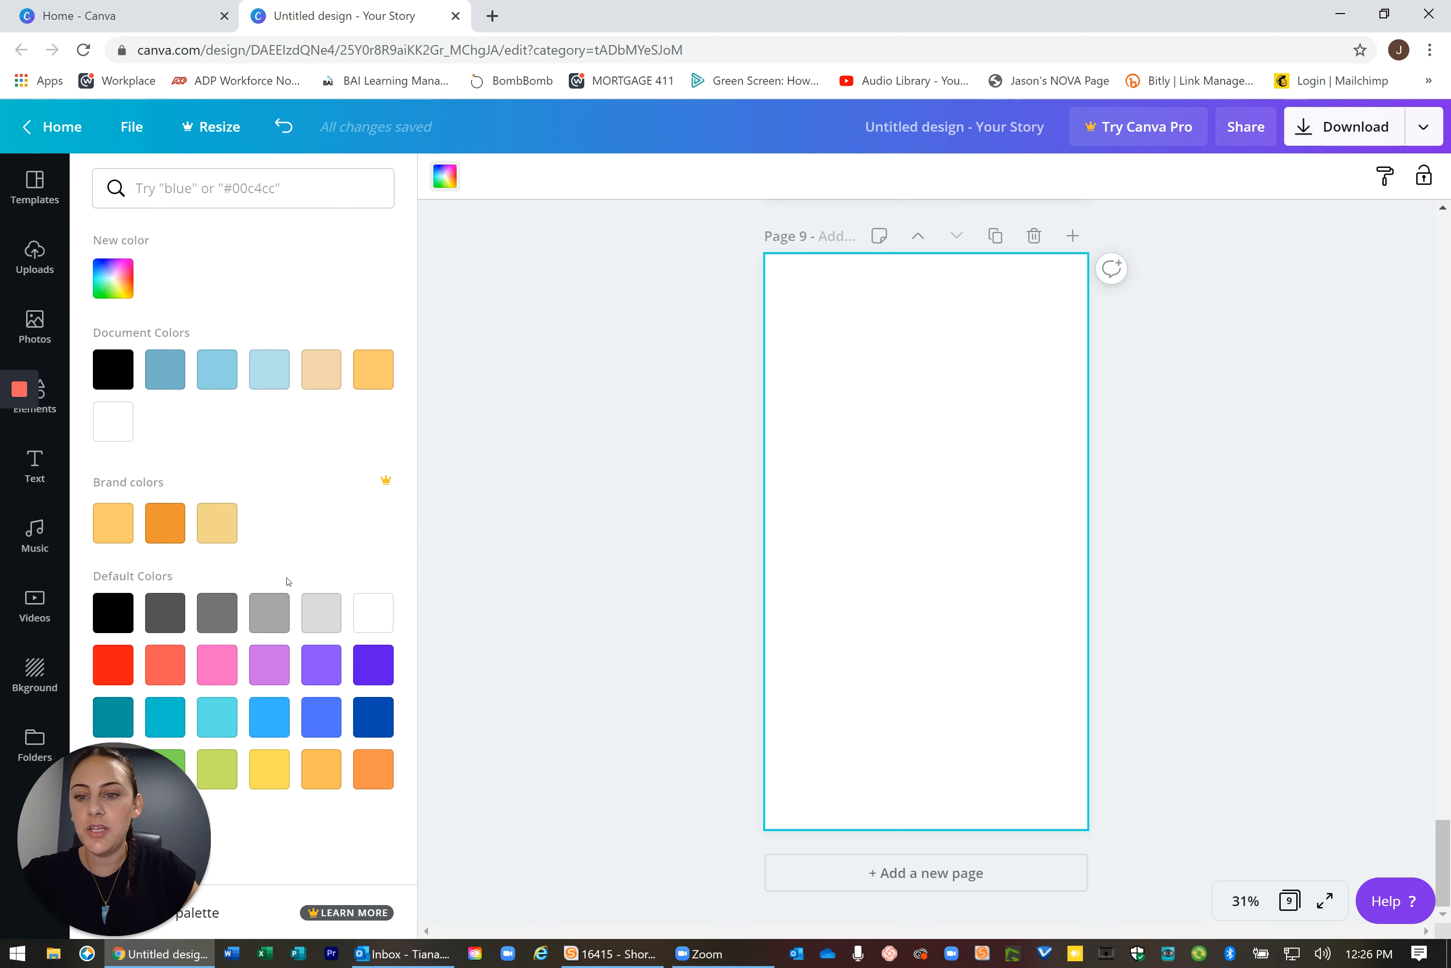
pyautogui.click(321, 664)
pyautogui.press('Escape')
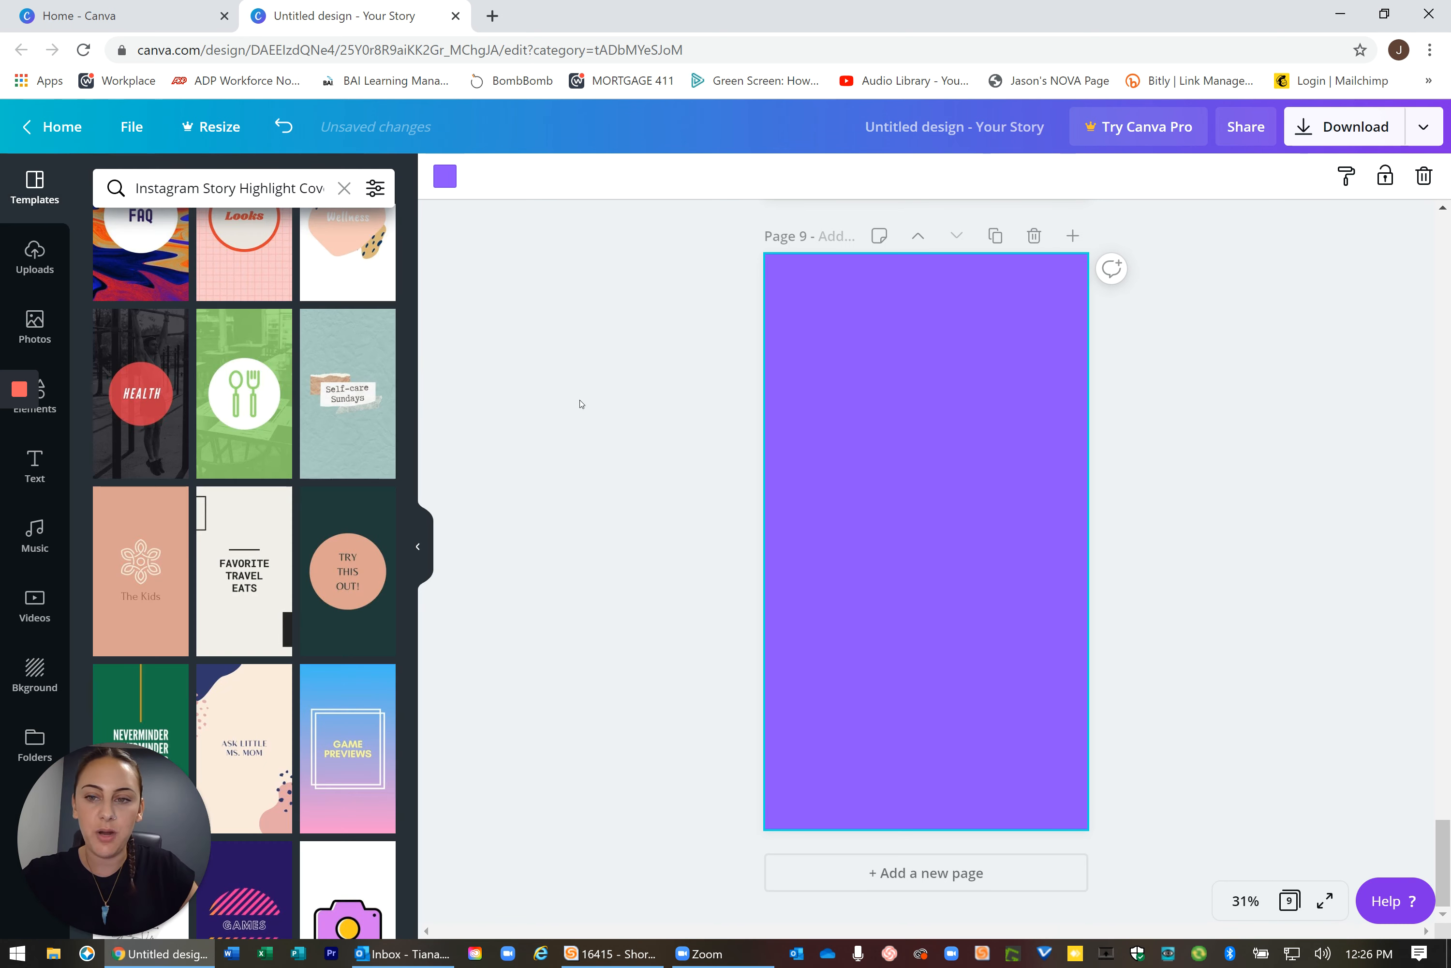
# - Clear the cactus search from the elements, browse the full Shapes collection and add the tall symmetrical solid heart to page 9
pyautogui.click(54, 413)
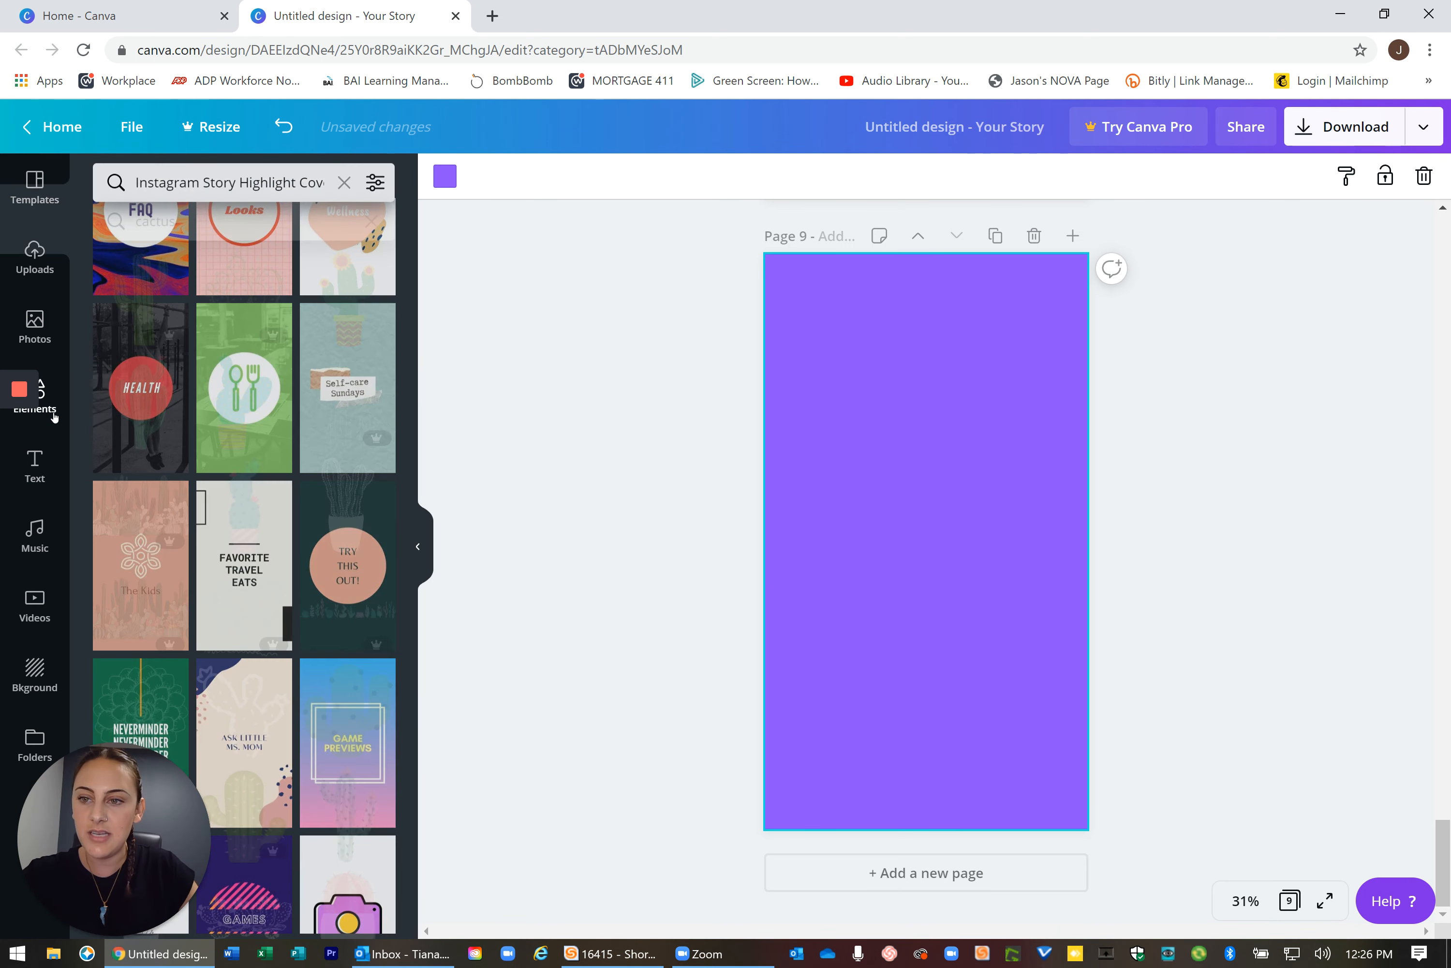
pyautogui.click(366, 184)
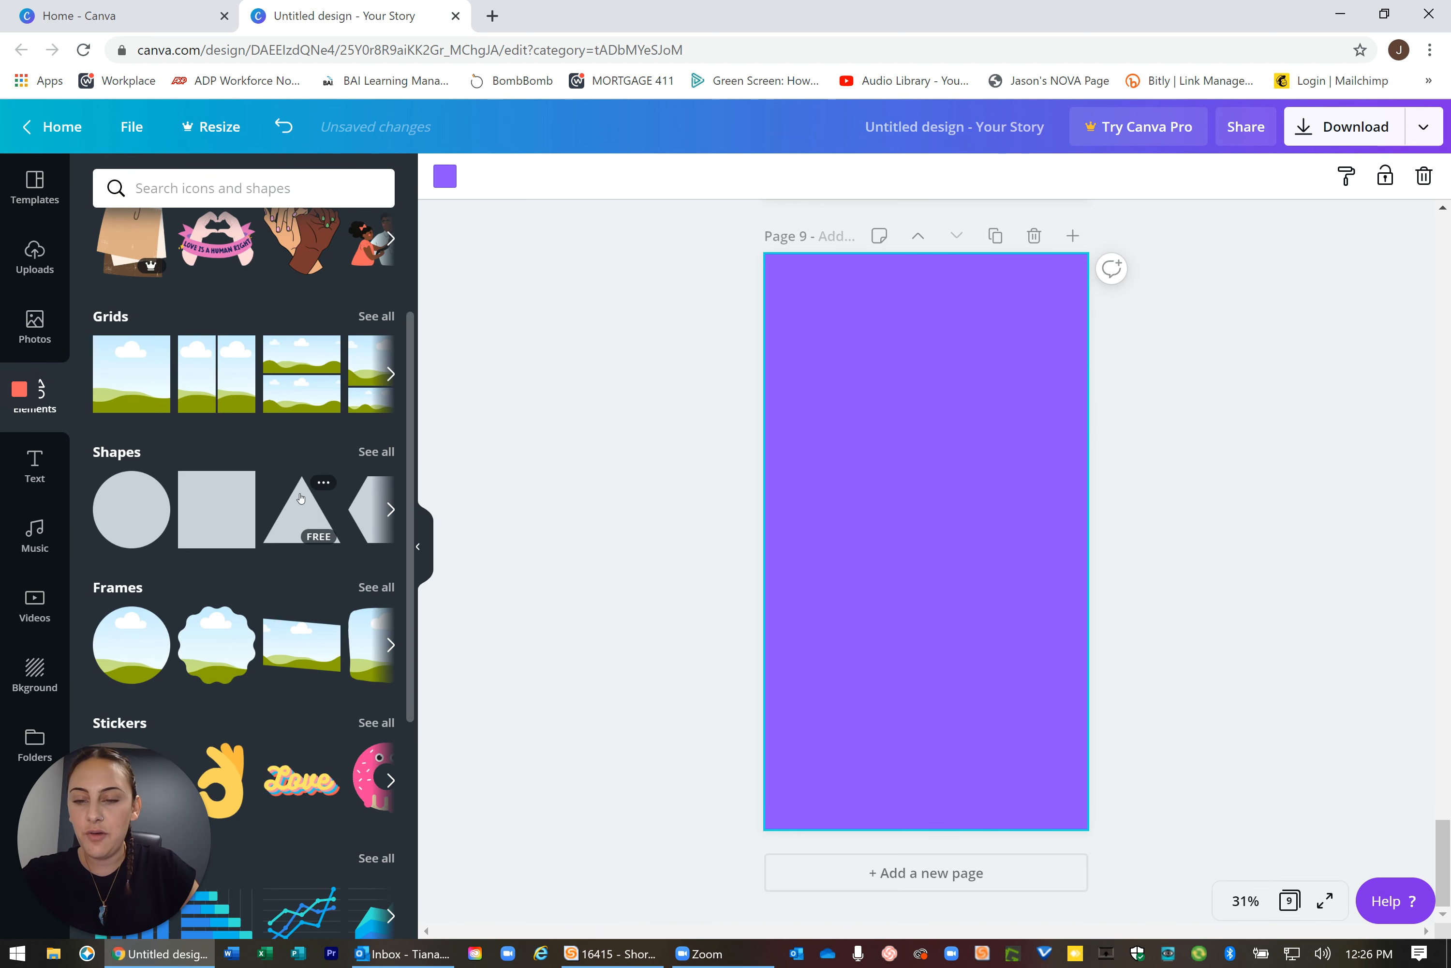
pyautogui.click(375, 452)
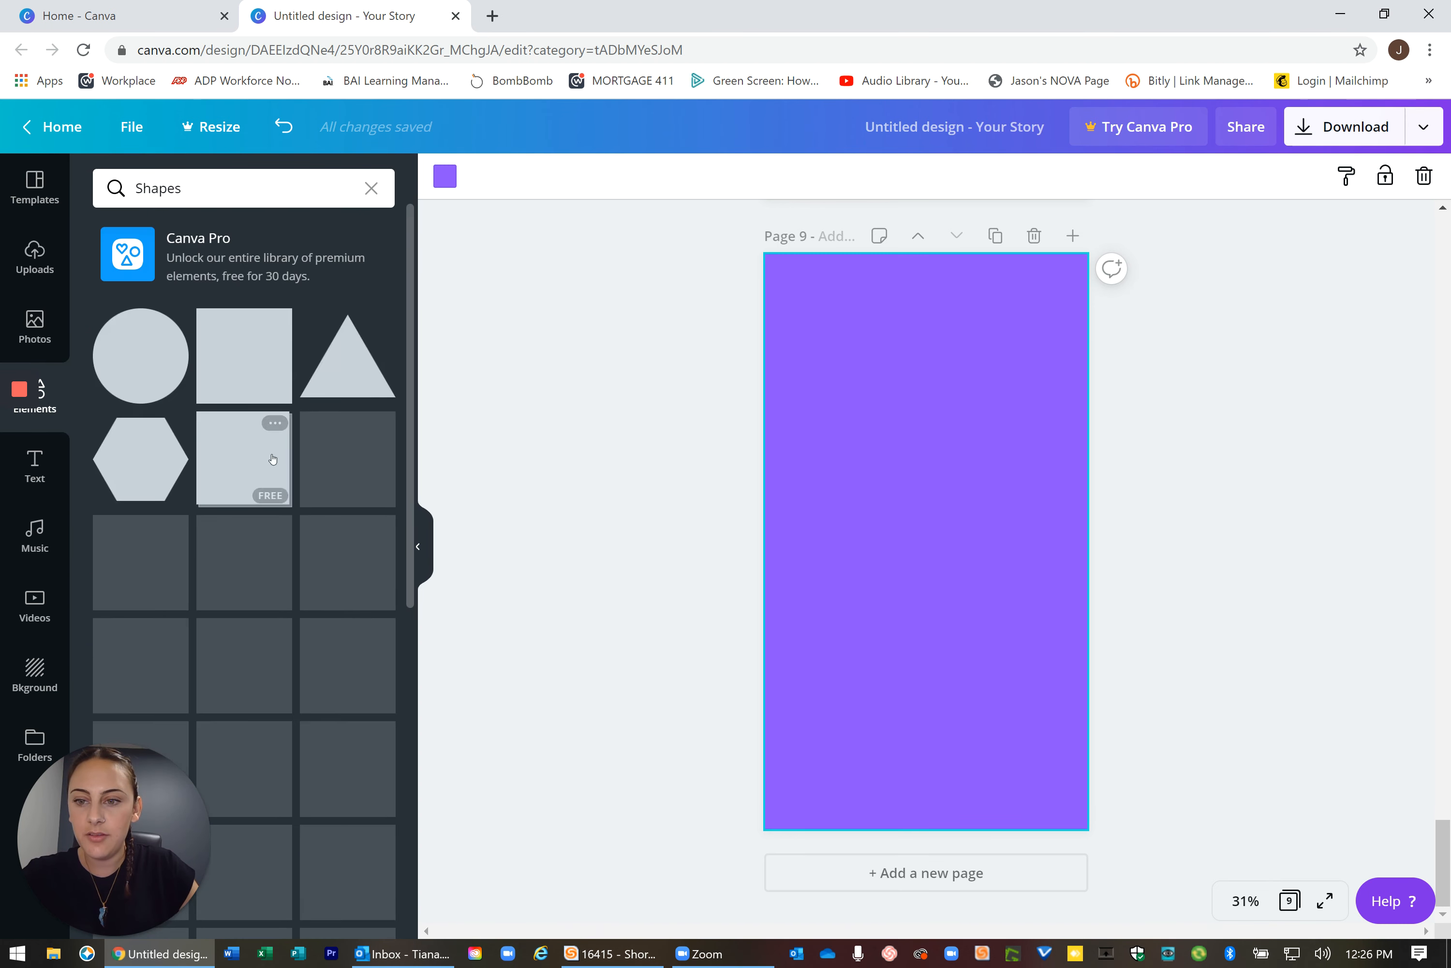
pyautogui.scroll(-10, 273, 459)
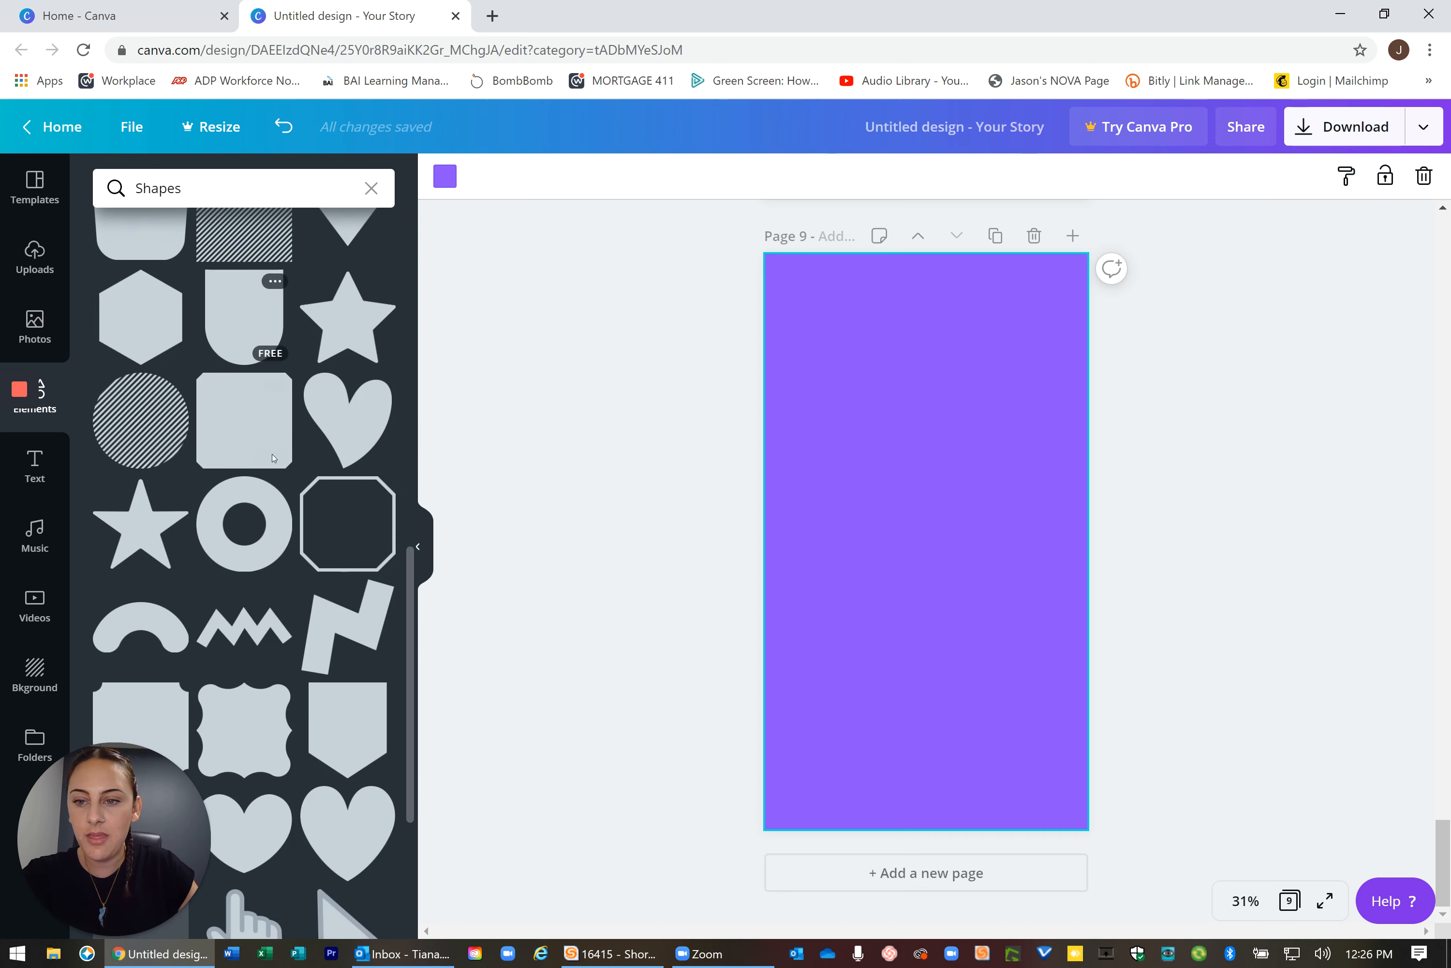
pyautogui.scroll(-8, 273, 459)
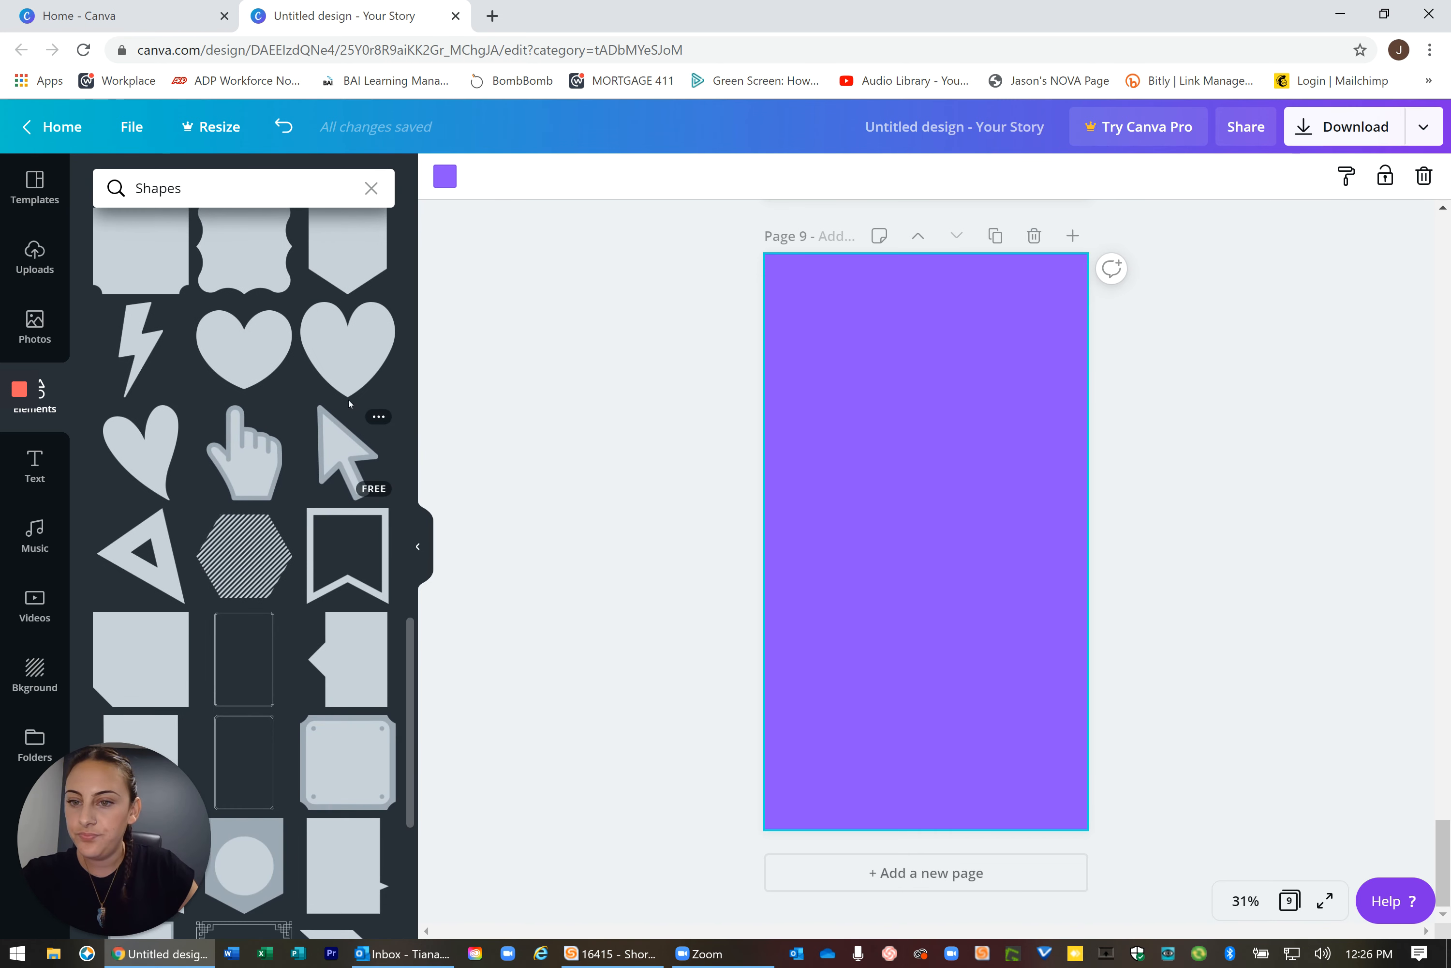
pyautogui.click(353, 362)
# - Enlarge the heart to about three quarters of the page width and centre it on page 9
pyautogui.moveTo(832, 448); pyautogui.dragTo(798, 414)
pyautogui.moveTo(914, 514); pyautogui.dragTo(936, 535)
pyautogui.moveTo(1040, 422); pyautogui.dragTo(1061, 406)
pyautogui.moveTo(1008, 492); pyautogui.dragTo(996, 508)
pyautogui.click(687, 382)
# - Color the heart on page 9 white and deselect it
pyautogui.click(883, 510)
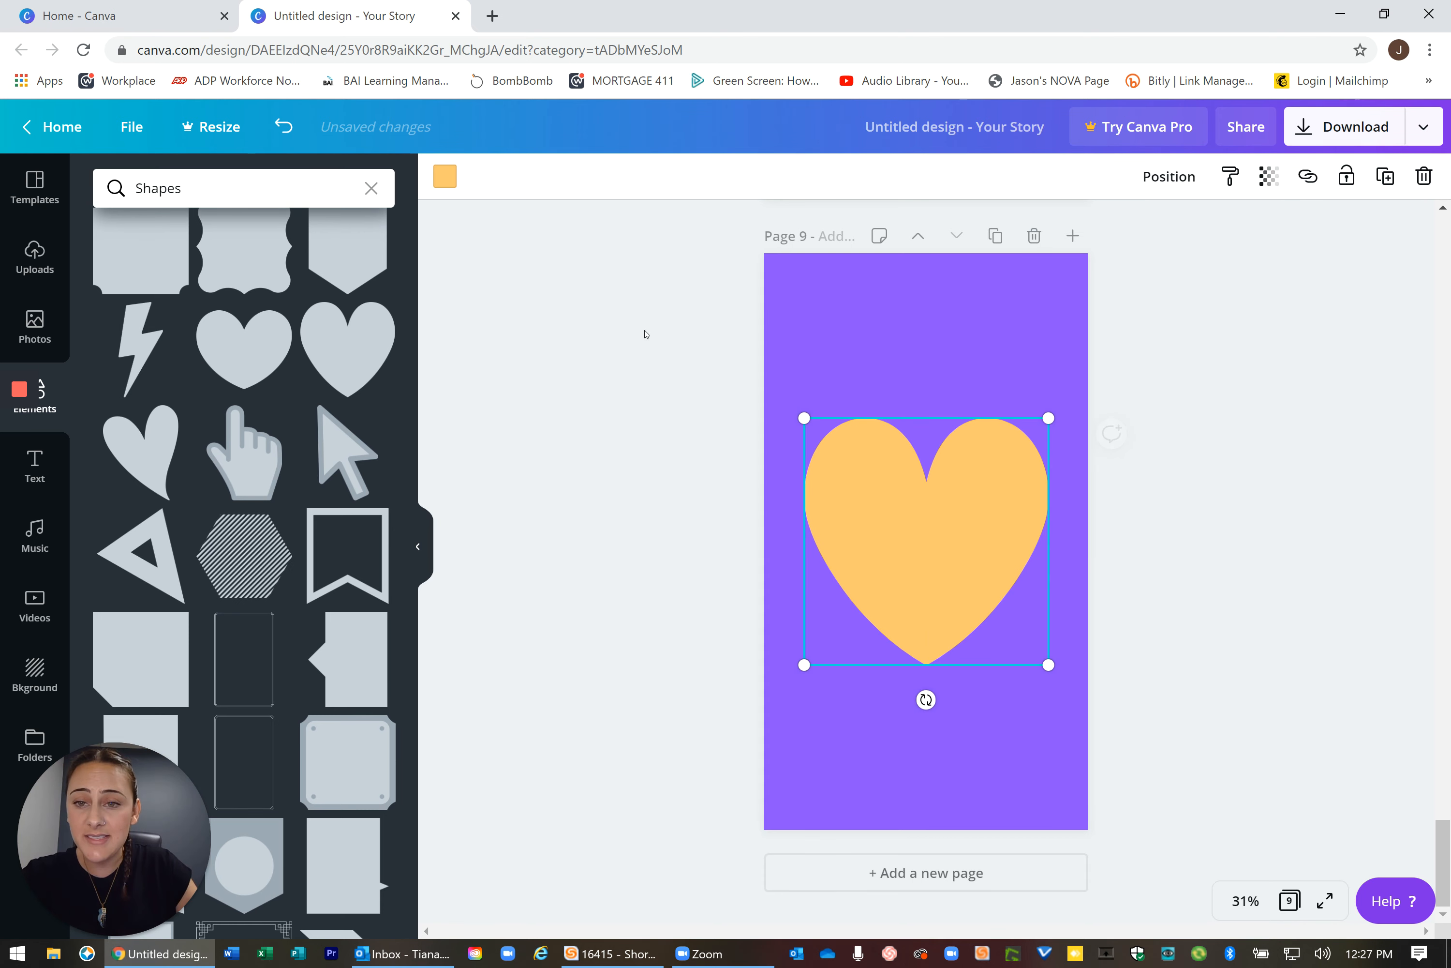
pyautogui.click(444, 176)
pyautogui.click(179, 418)
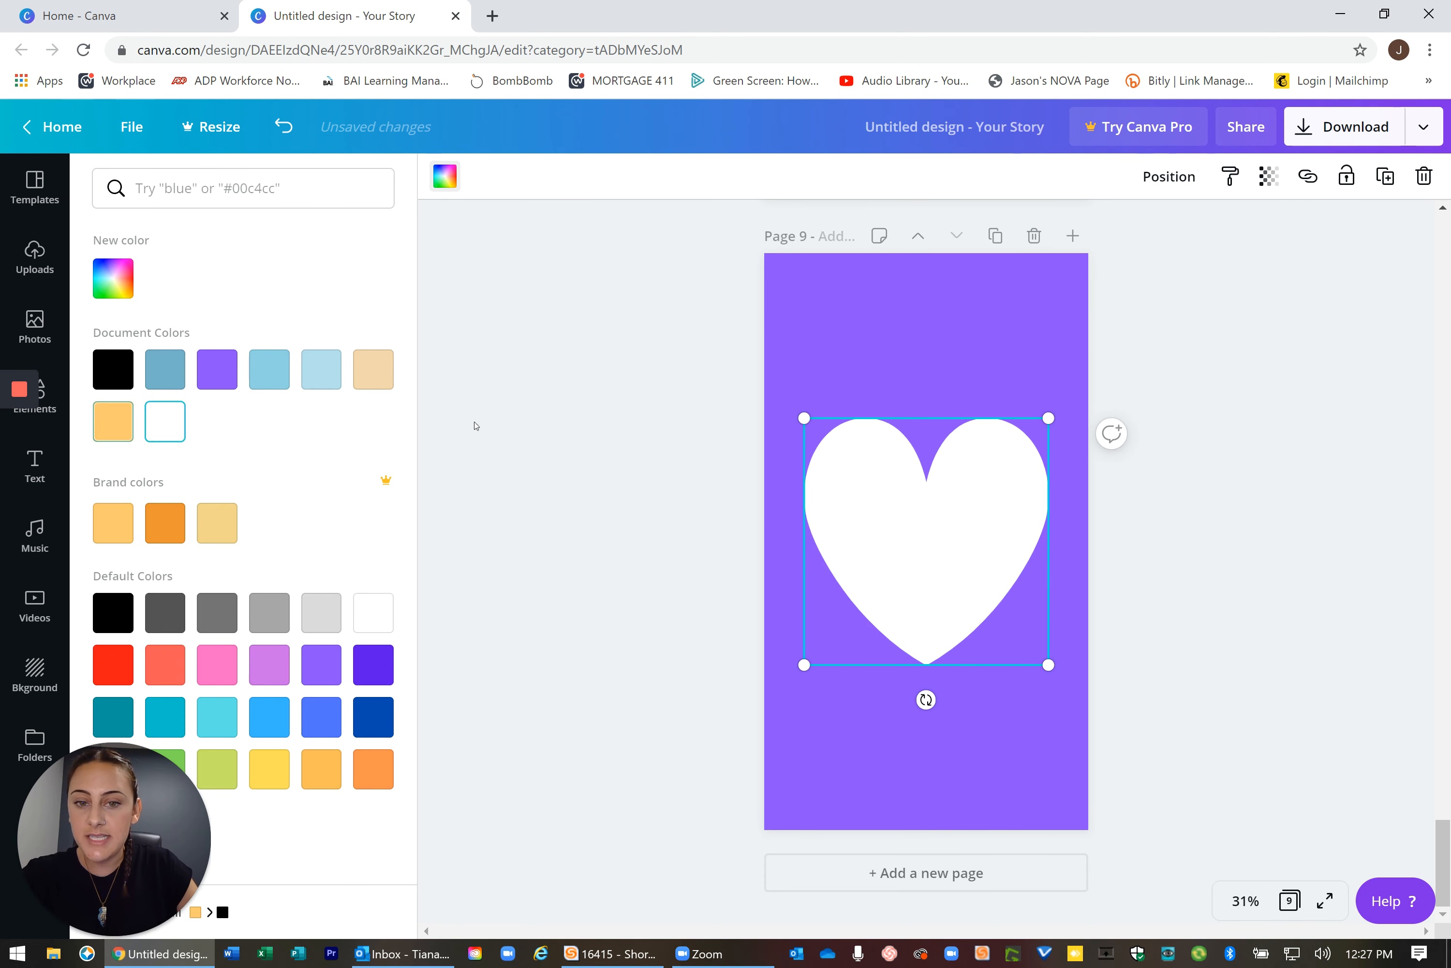
pyautogui.click(534, 346)
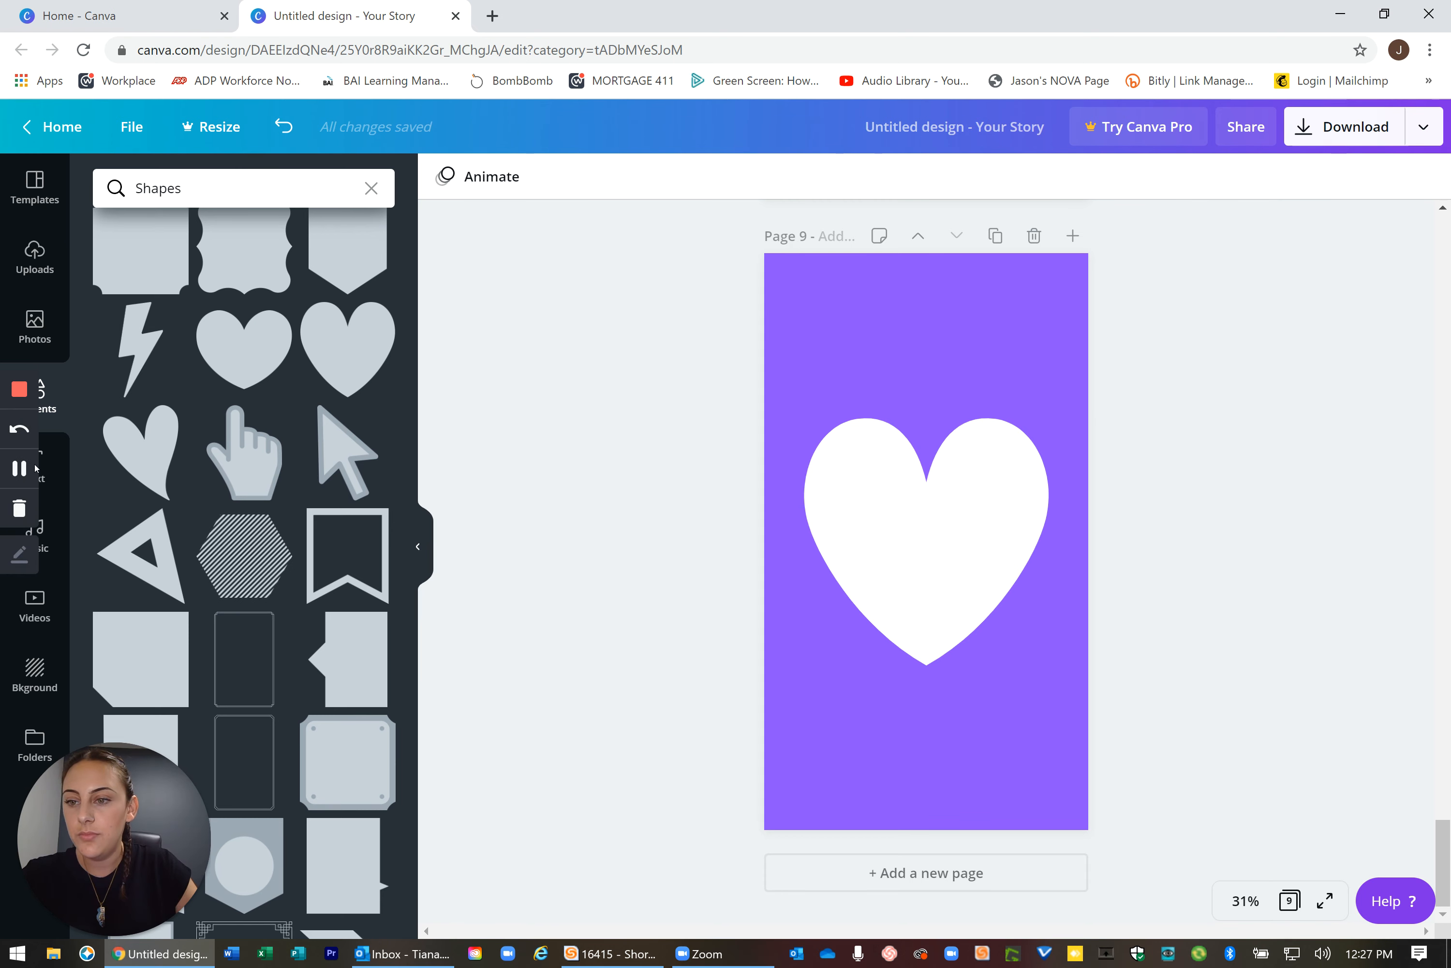
# - Add a heading over the heart on page 9 reading "SCOTTSDALE LIFE"
pyautogui.click(35, 465)
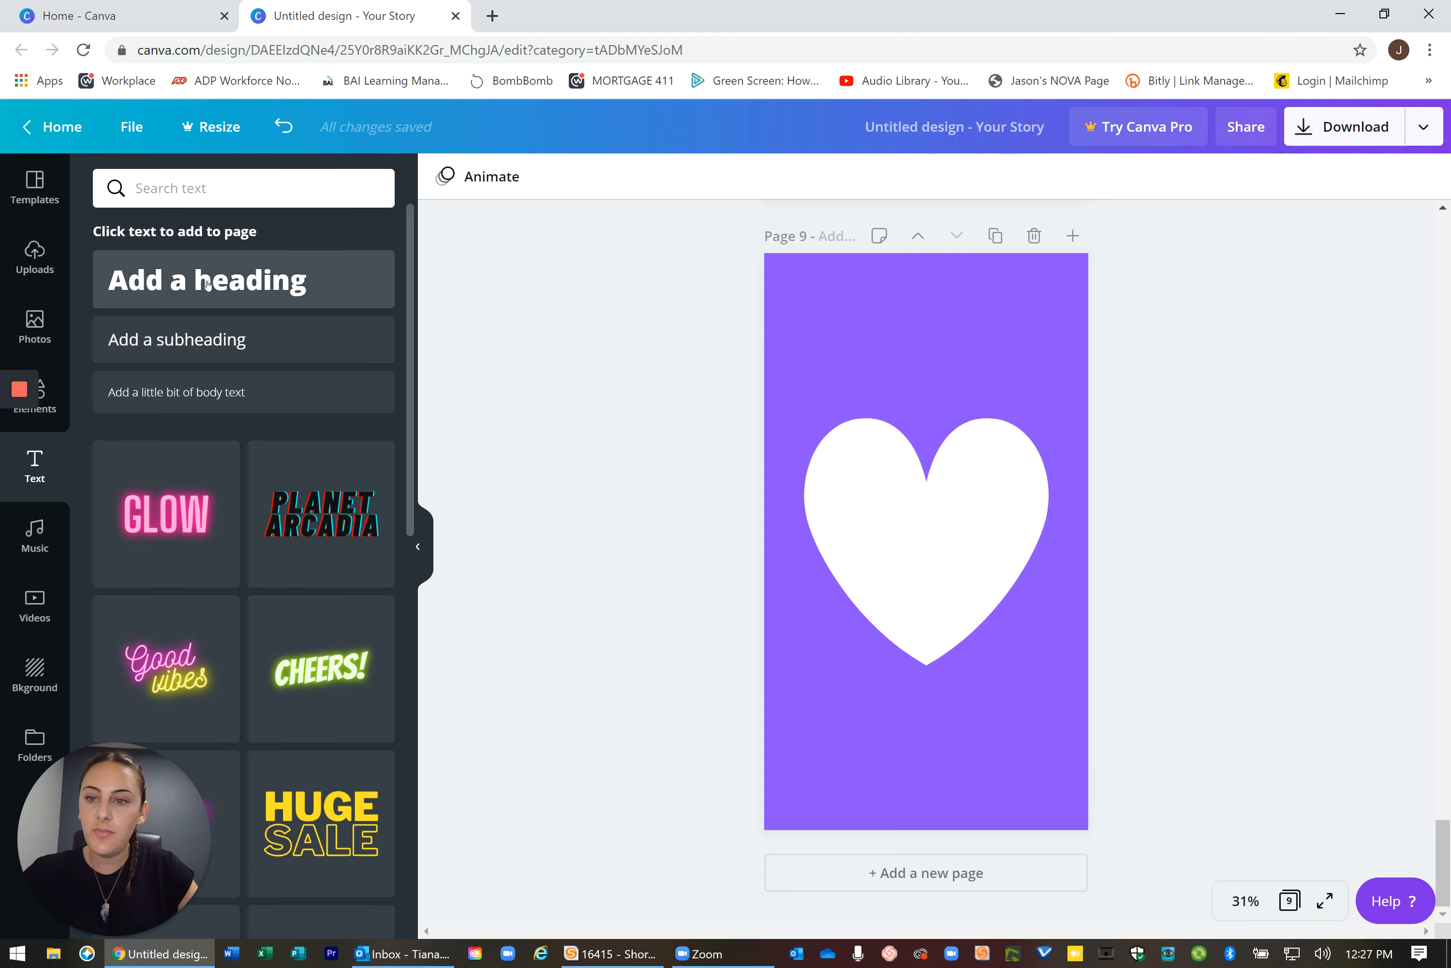
pyautogui.click(206, 280)
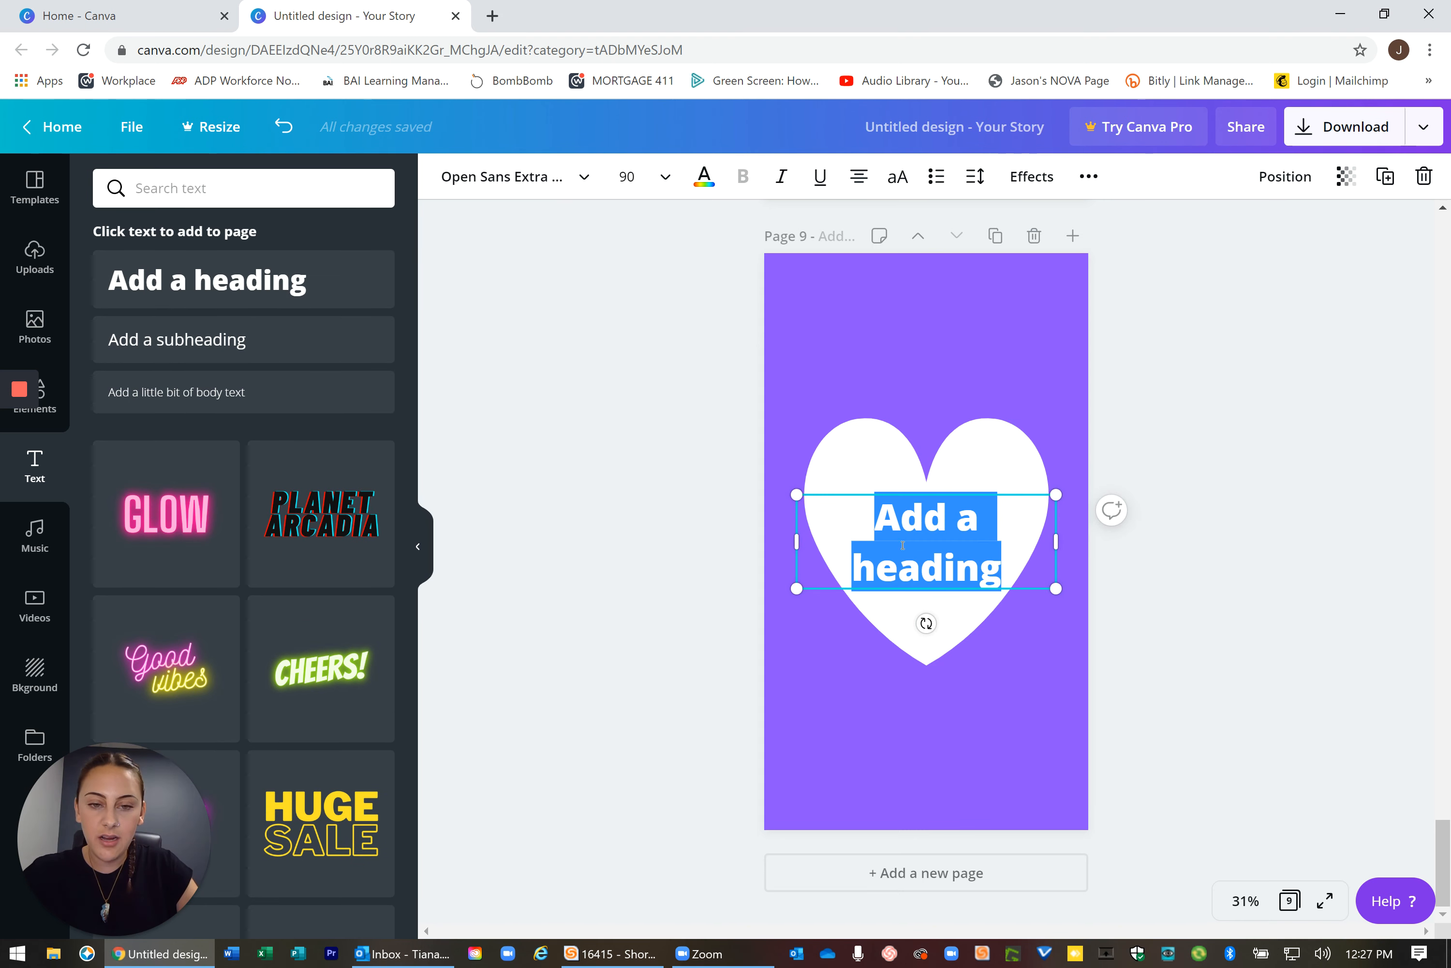
pyautogui.write('SCOTT')
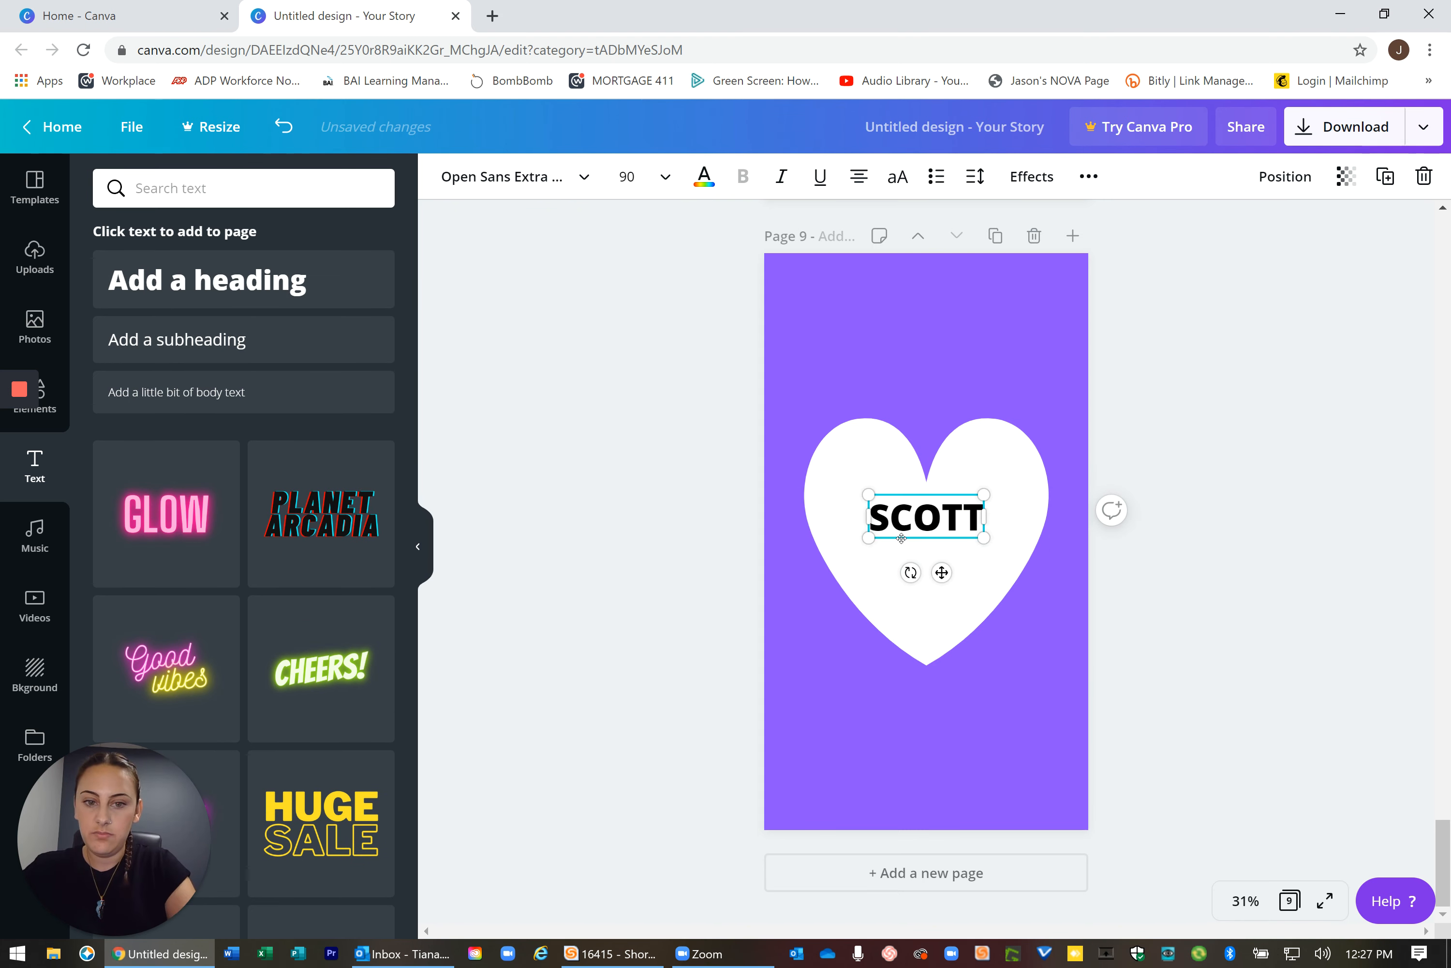
pyautogui.write('SDALE ')
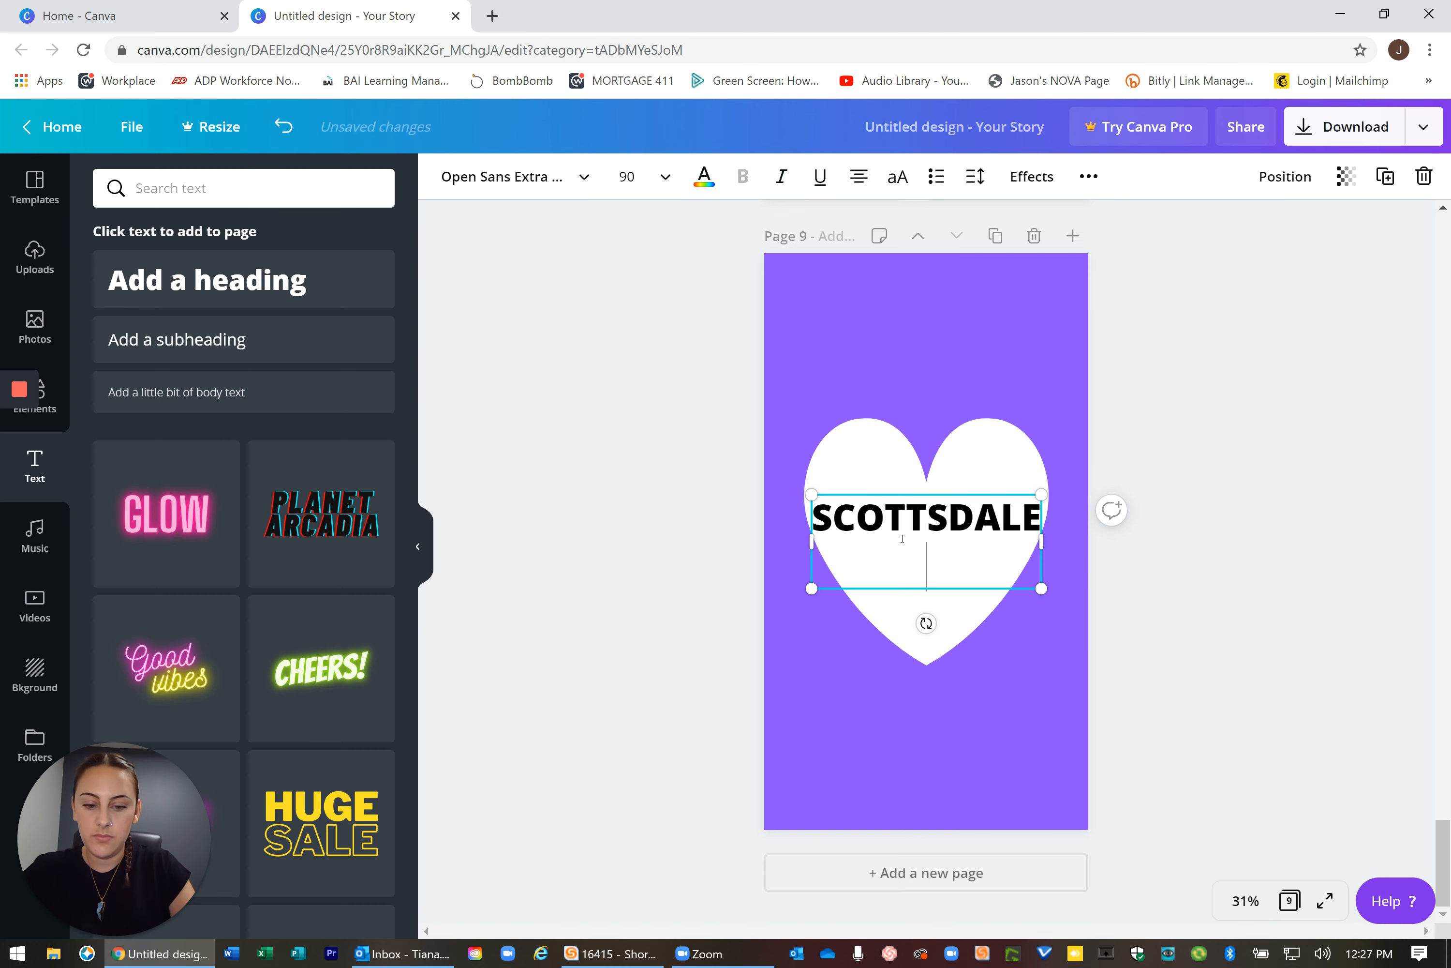
pyautogui.write('LIFE')
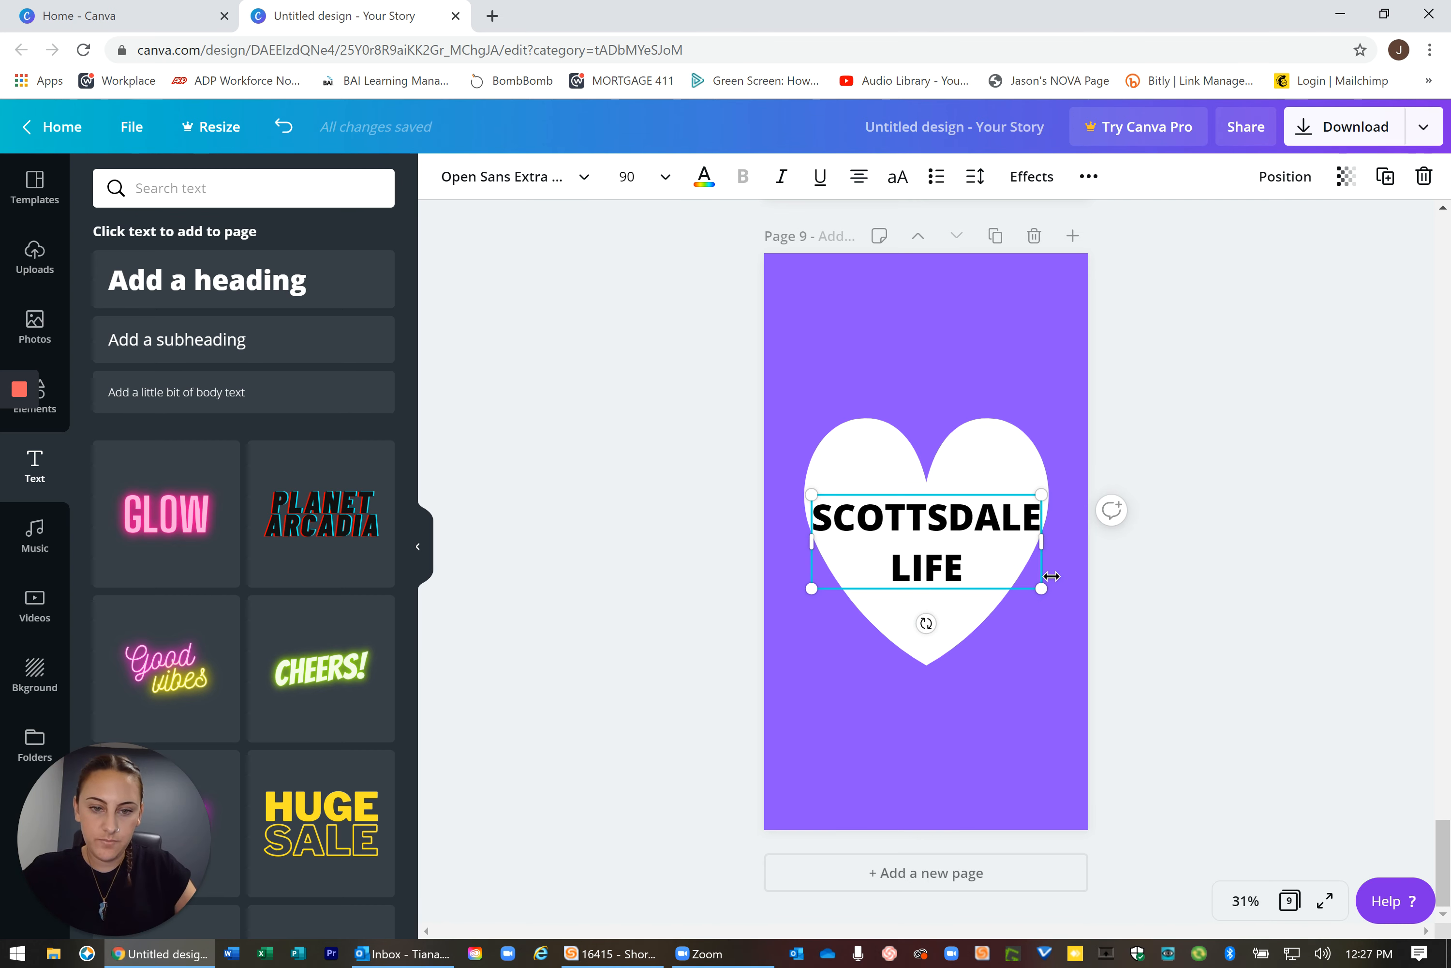
# - Shrink the "SCOTTSDALE LIFE" heading to fit within the heart, centre it there and deselect it
pyautogui.moveTo(1042, 588); pyautogui.dragTo(999, 570)
pyautogui.moveTo(868, 494); pyautogui.dragTo(910, 516)
pyautogui.click(1229, 503)
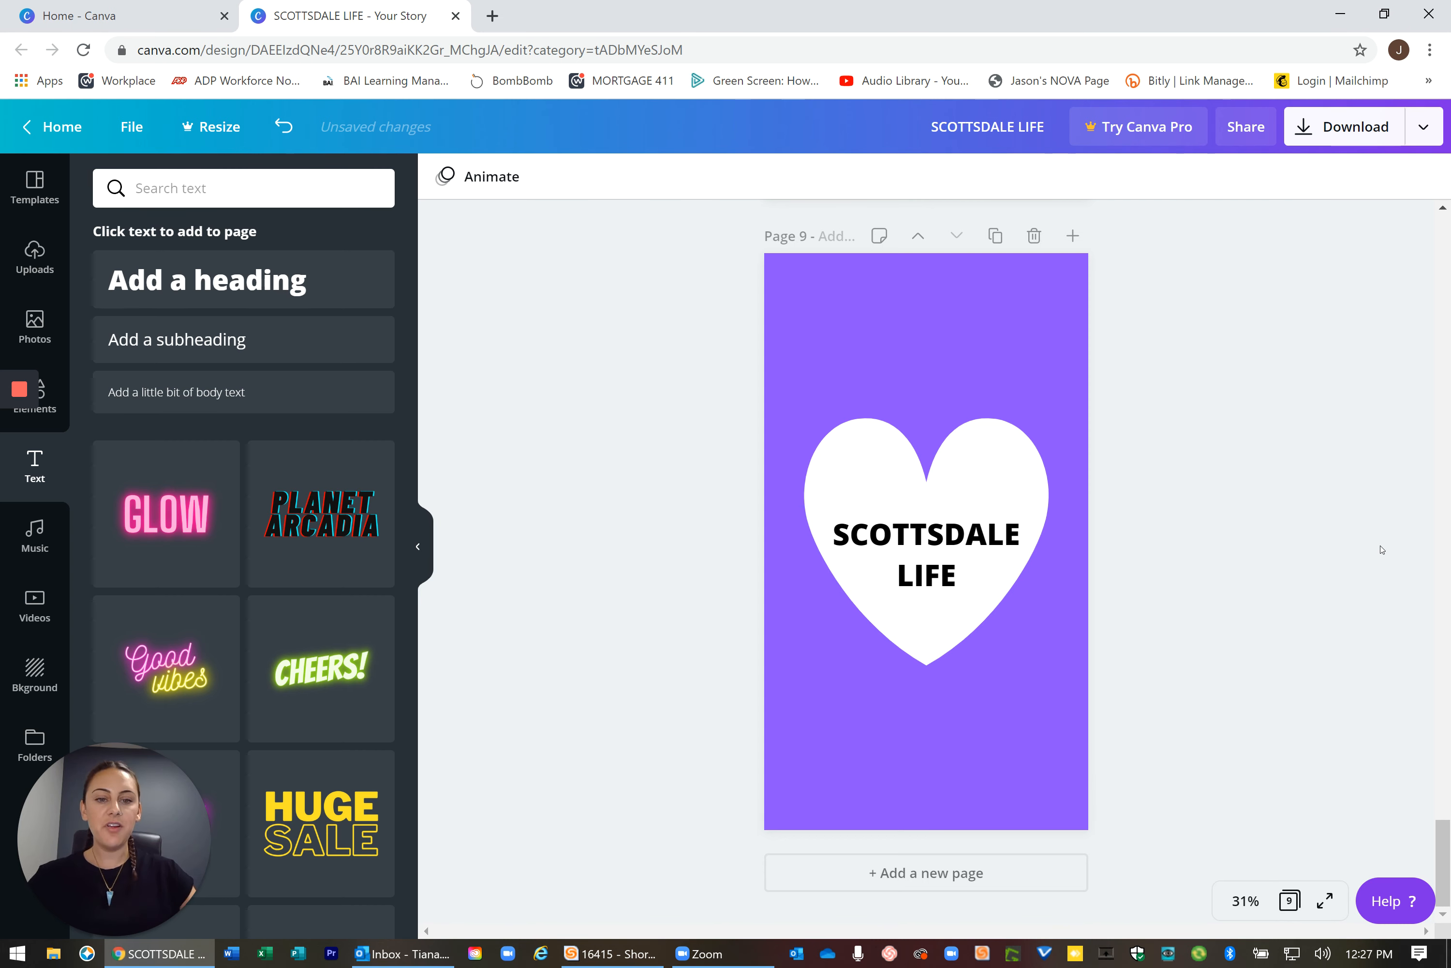